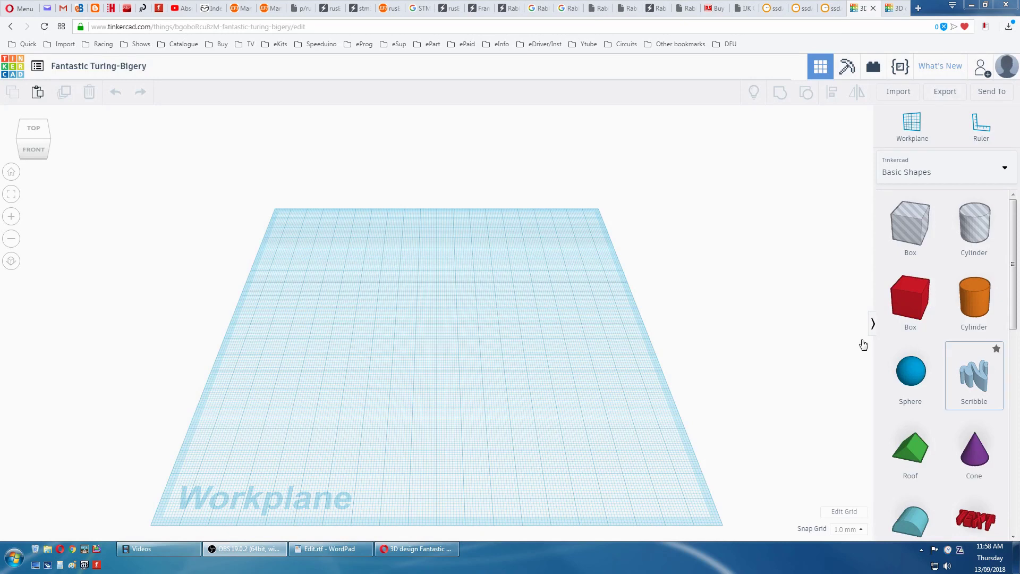
- Place a Metric gear from the full shape generator collection on the workplane and set its module to 3
left_click(1000, 175)
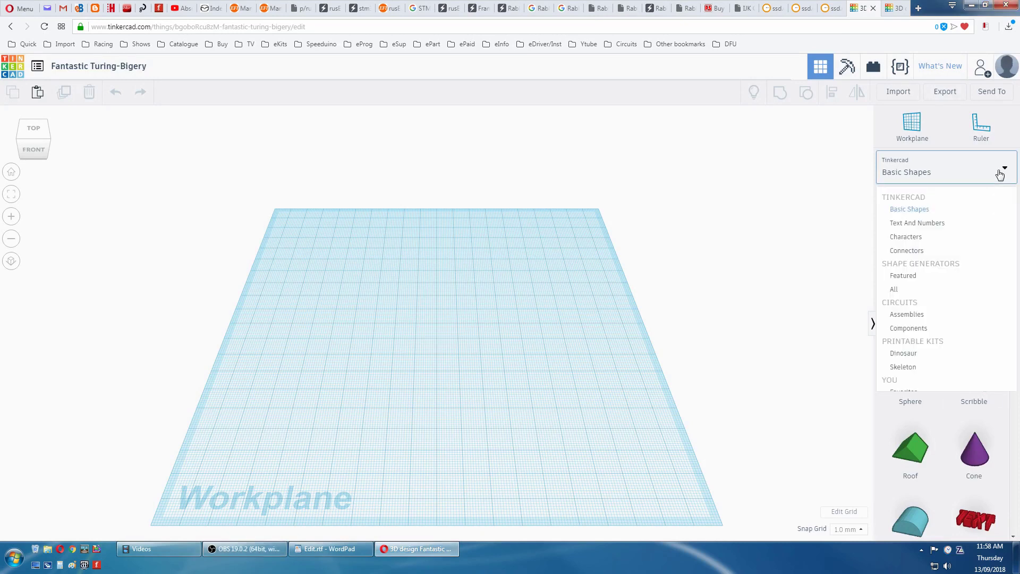
left_click(900, 292)
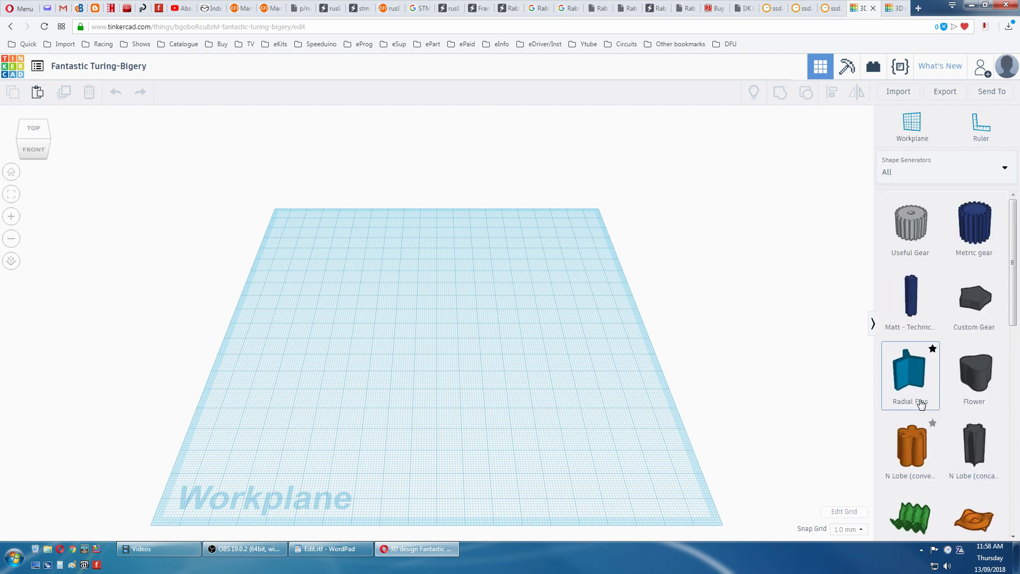
left_click_drag(968, 230, 452, 336)
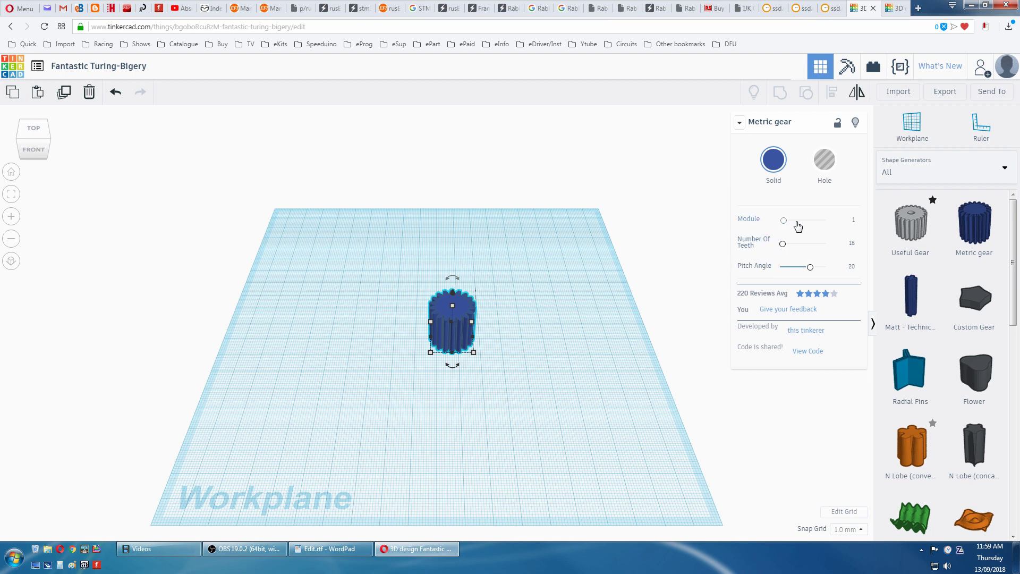
left_click(855, 220)
type("3")
key("Return")
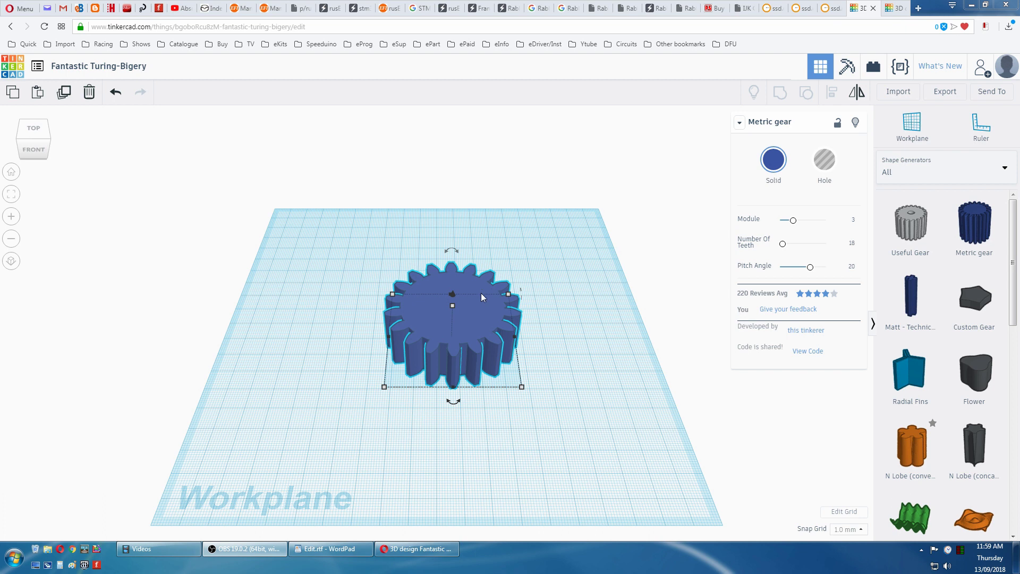
- Check the gear's height and base dimensions, and move it off the left edge of the workplane
mouse_move(452, 306)
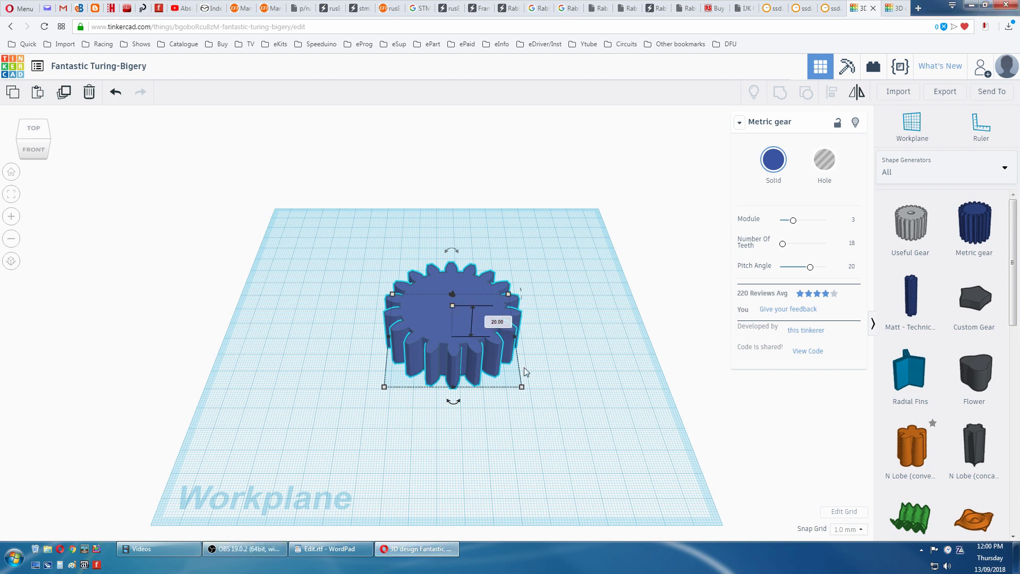
mouse_move(524, 390)
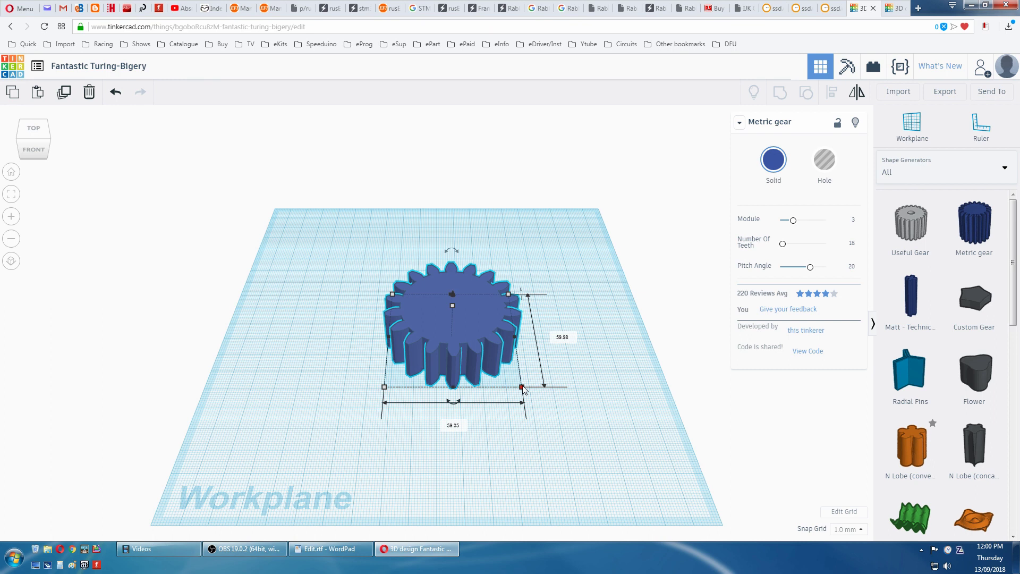
left_click_drag(477, 327, 138, 322)
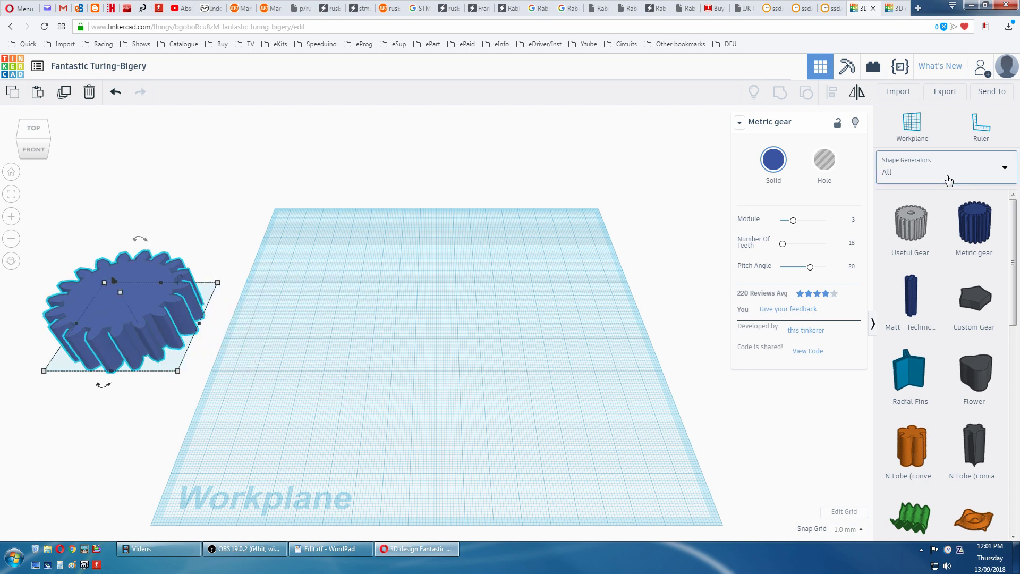
- Place a solid cylinder from the Basic Shapes on the workplane and scale it up uniformly to 60 mm
left_click(1006, 170)
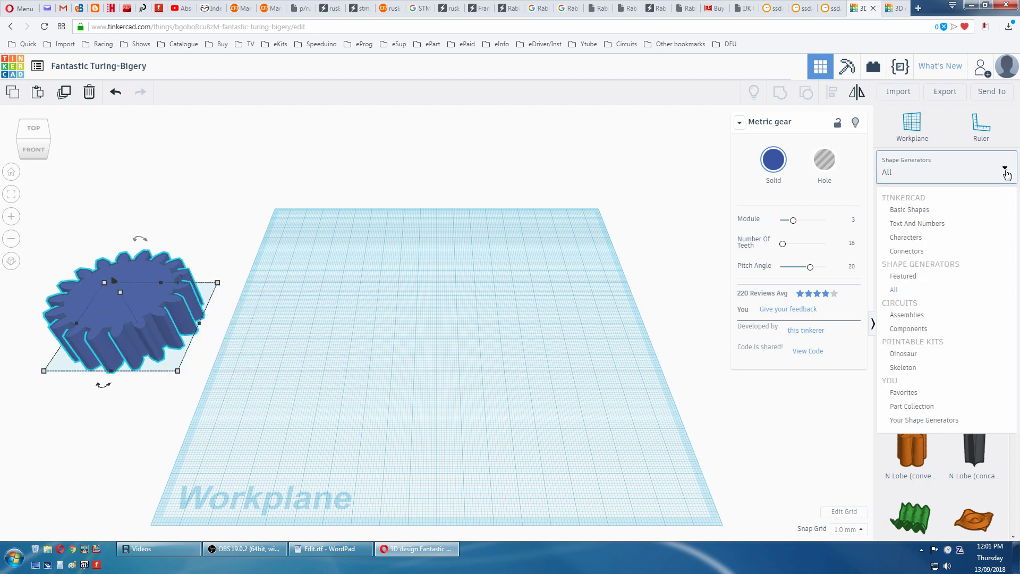
left_click(910, 209)
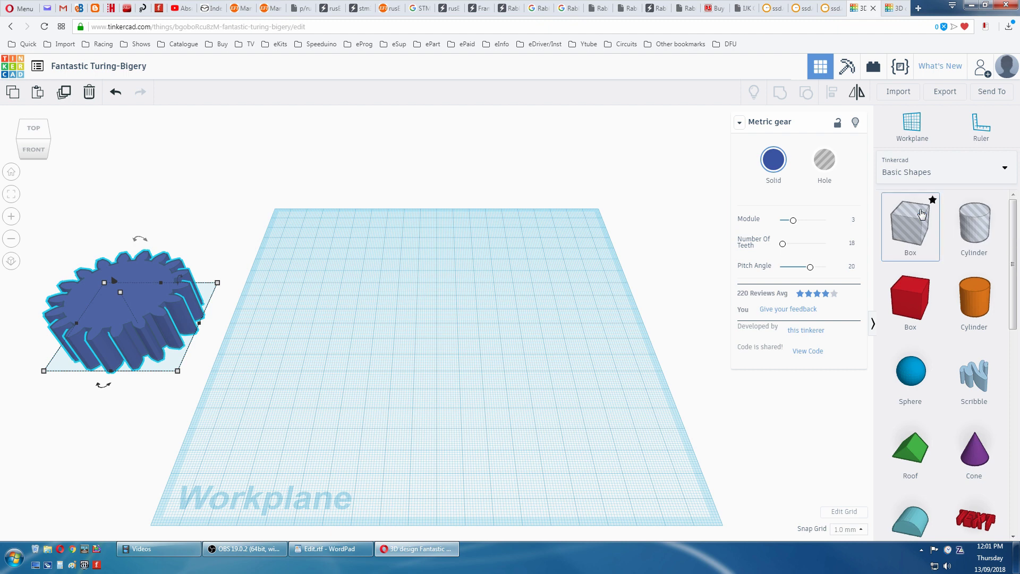
left_click(978, 303)
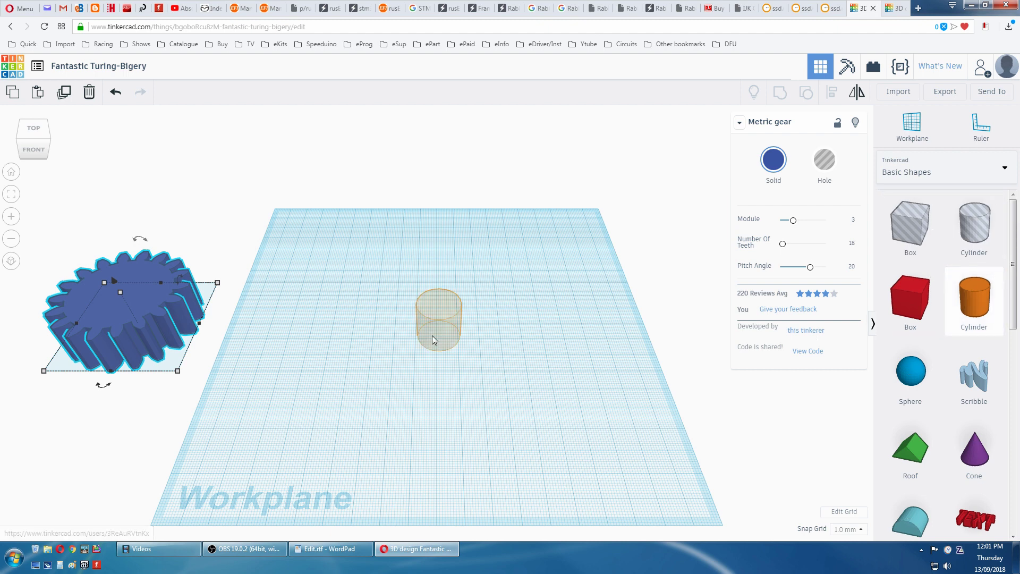
left_click(431, 336)
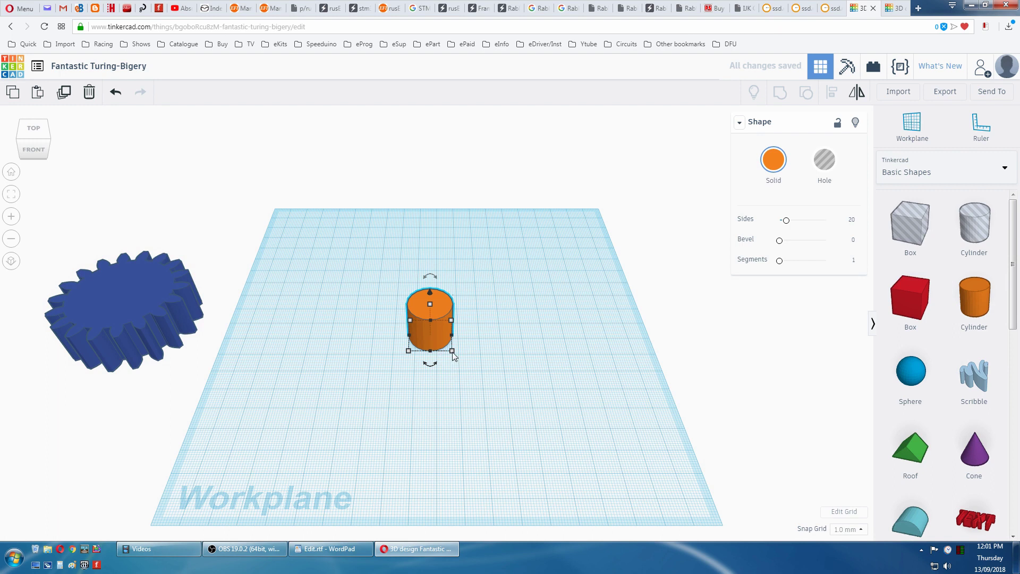
mouse_move(453, 354)
left_click_drag(452, 354, 550, 428)
- Flatten the cylinder into a smooth disc by setting its height to 5 mm and its sides to 64
mouse_move(483, 262)
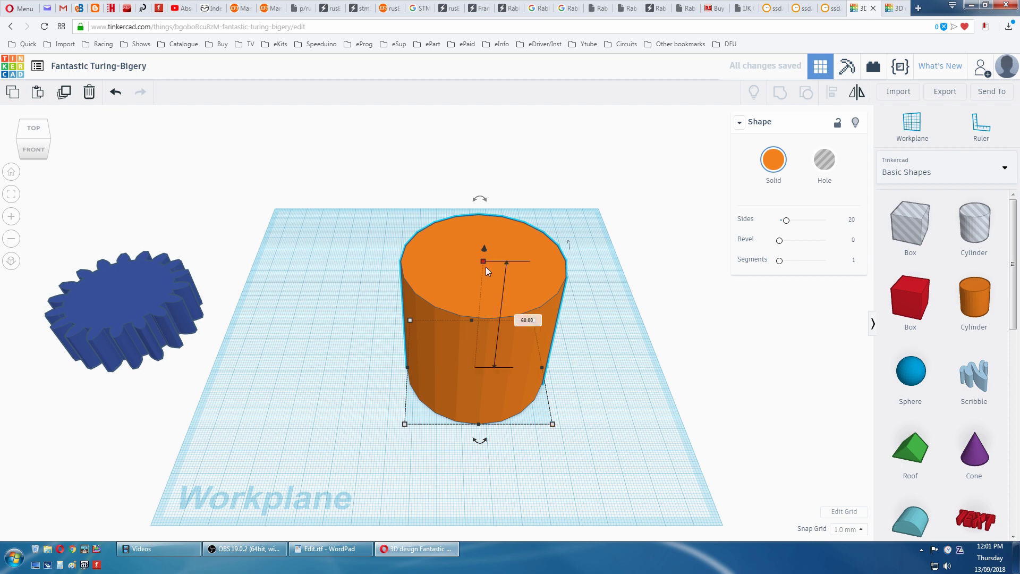
left_click(527, 320)
type("5")
key("Return")
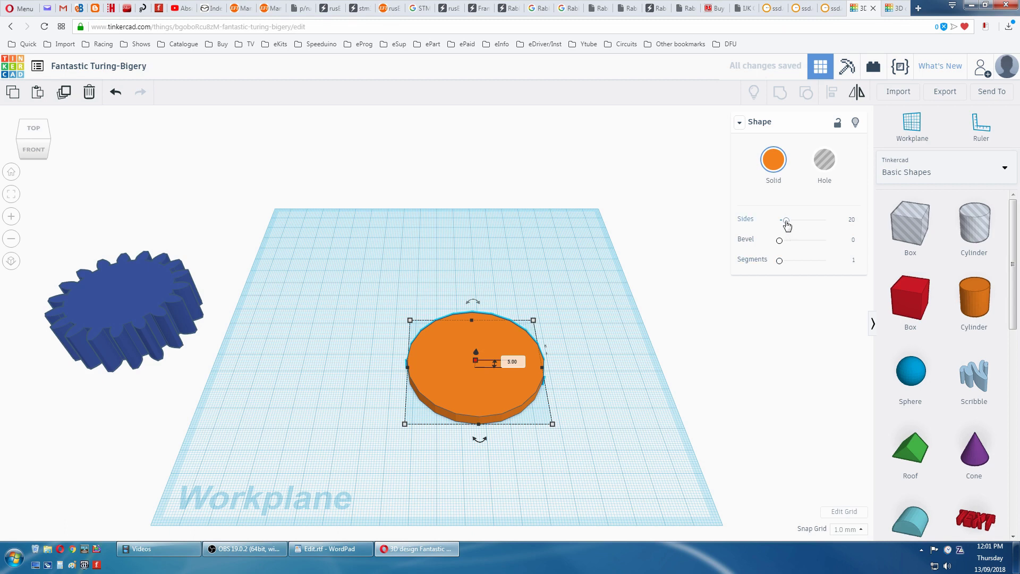
left_click_drag(787, 225, 850, 227)
- Move the disc about 17 mm left and 8 mm back, and lower it until its top is level with the workplane
left_click_drag(498, 379, 460, 364)
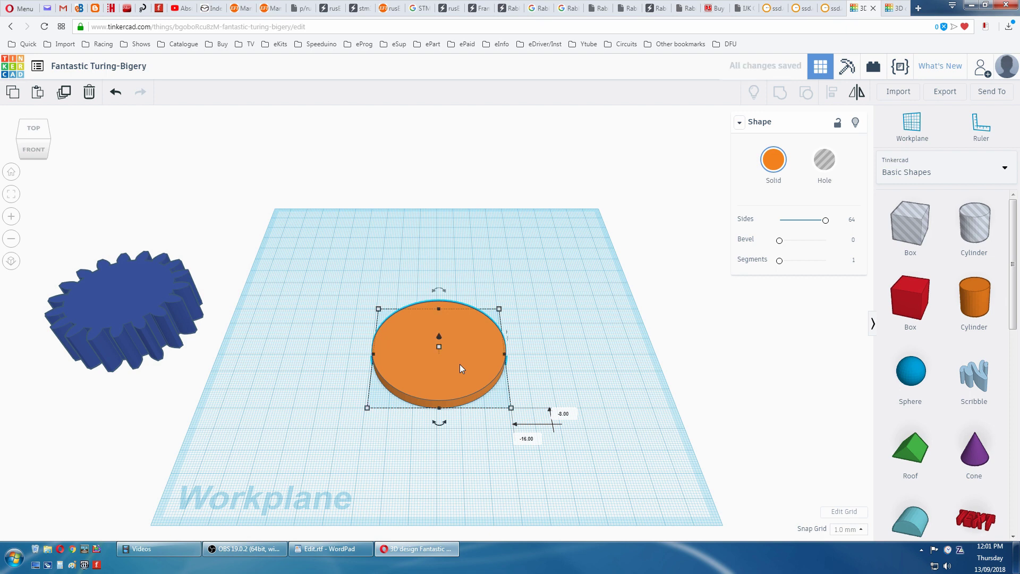
key("Left")
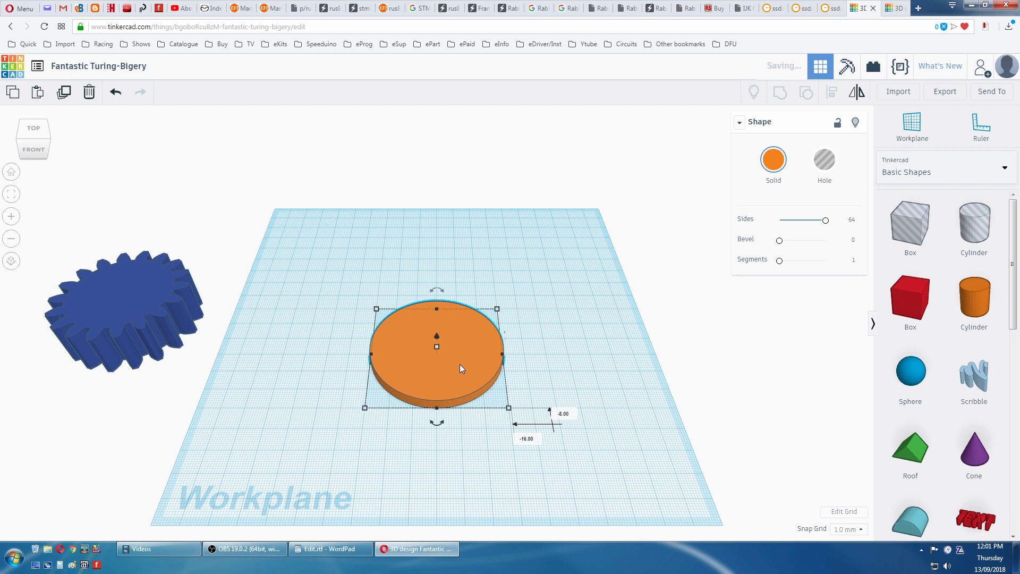
scroll(387, 422, "up", 5)
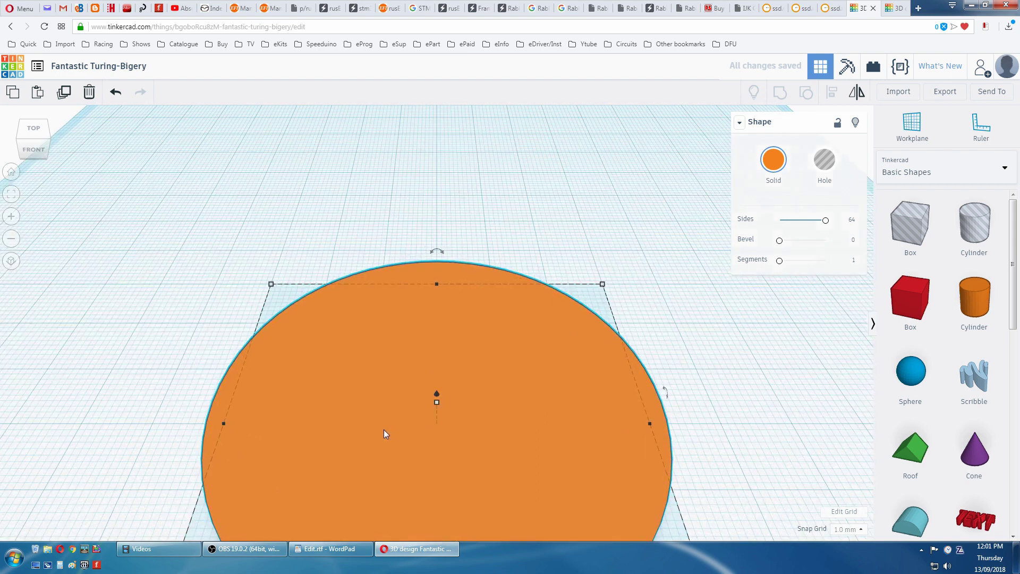
scroll(384, 430, "up", 2)
right_click_drag(388, 409, 606, 332)
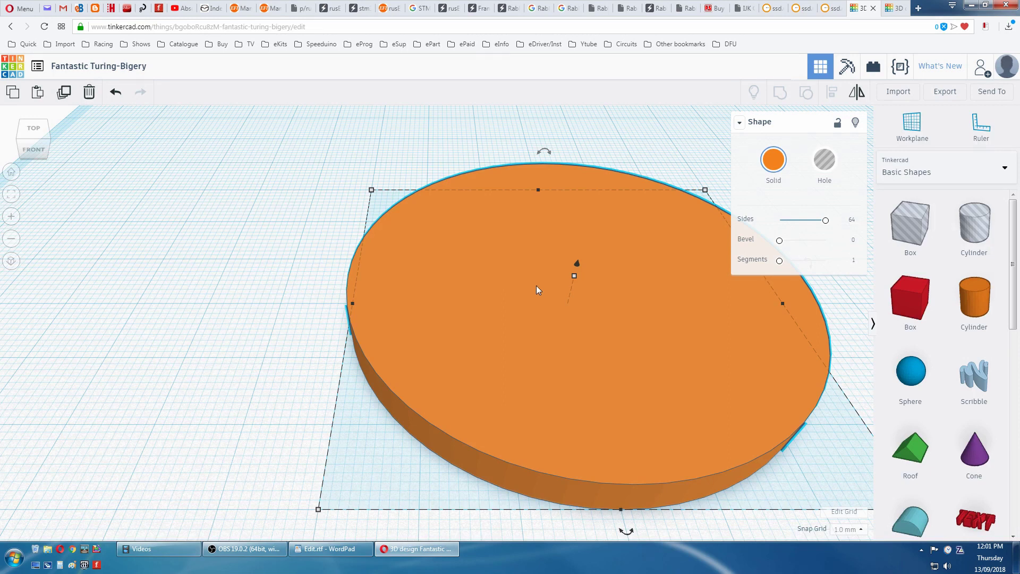
scroll(424, 304, "down", 5)
scroll(424, 305, "down", 2)
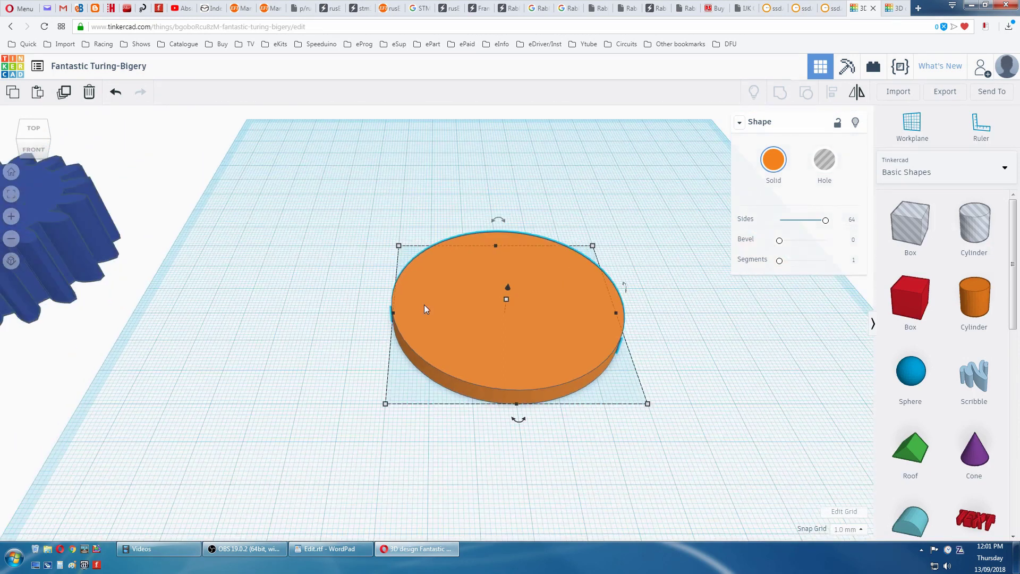
scroll(425, 309, "down", 1)
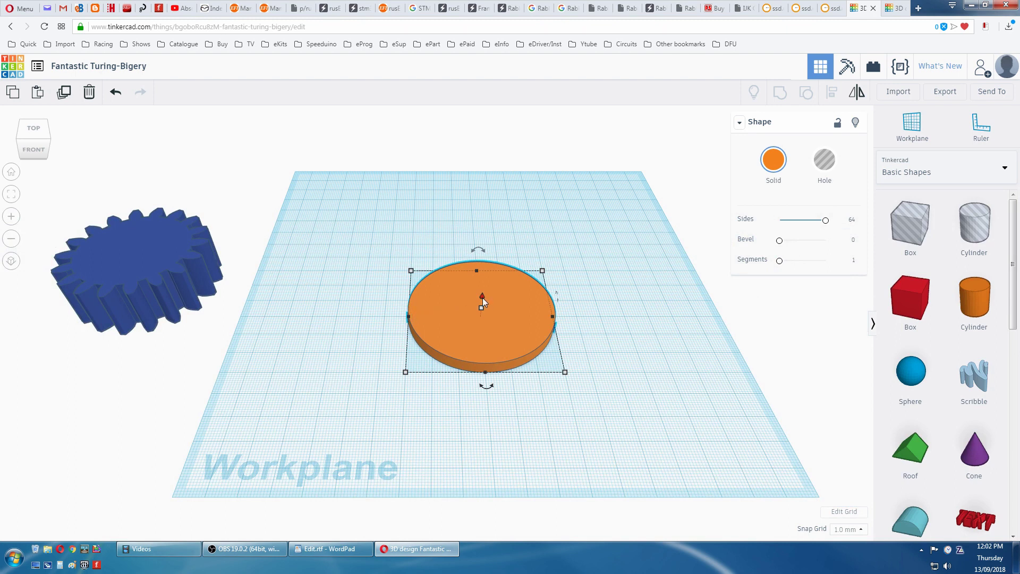
left_click_drag(483, 295, 481, 305)
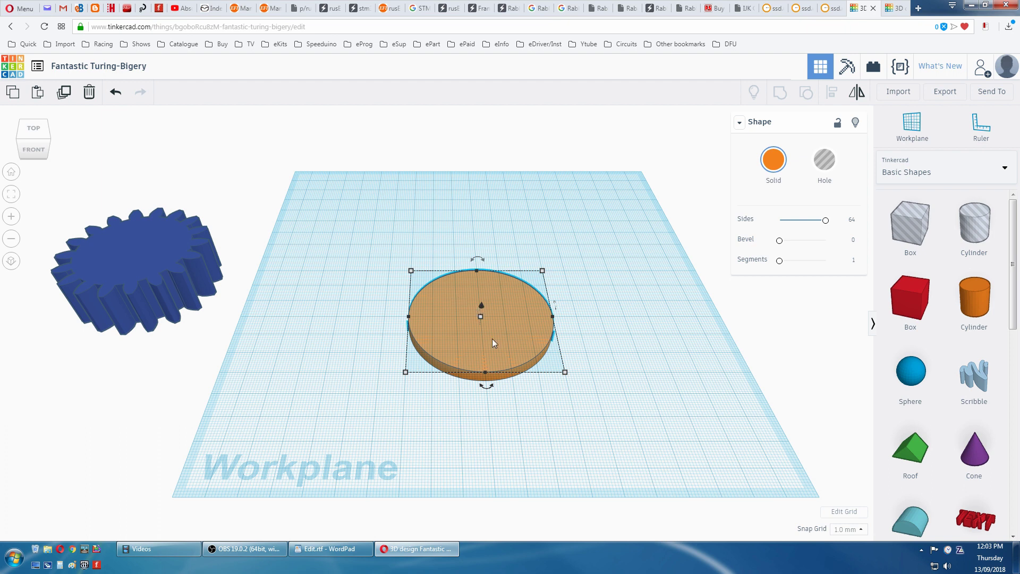
- Align the gear to the centre of the orange disc in both horizontal directions, using the disc as the fixed reference
left_click(162, 259, "shift")
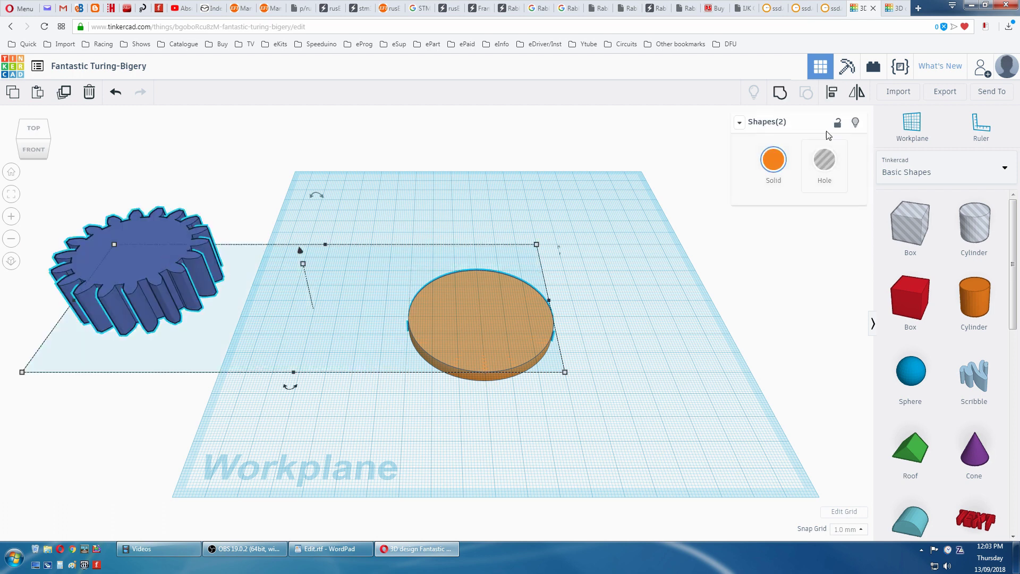
left_click(833, 93)
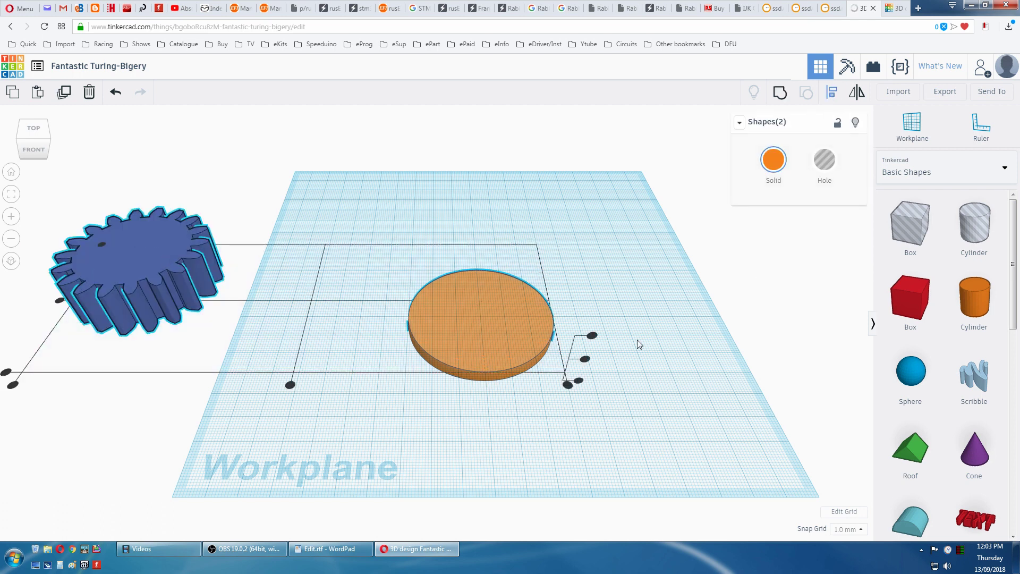
left_click(475, 346)
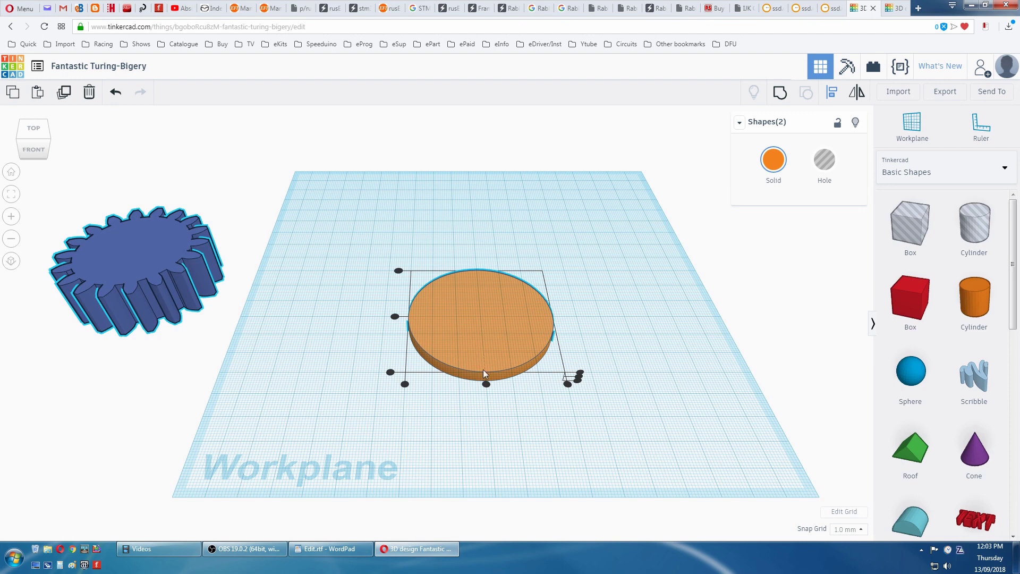
left_click(487, 384)
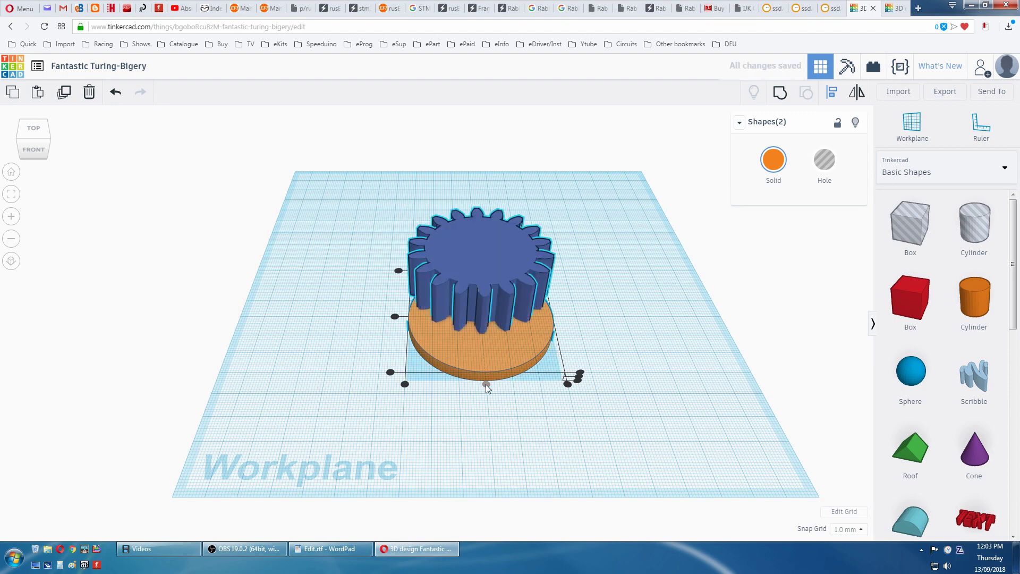
left_click(395, 317)
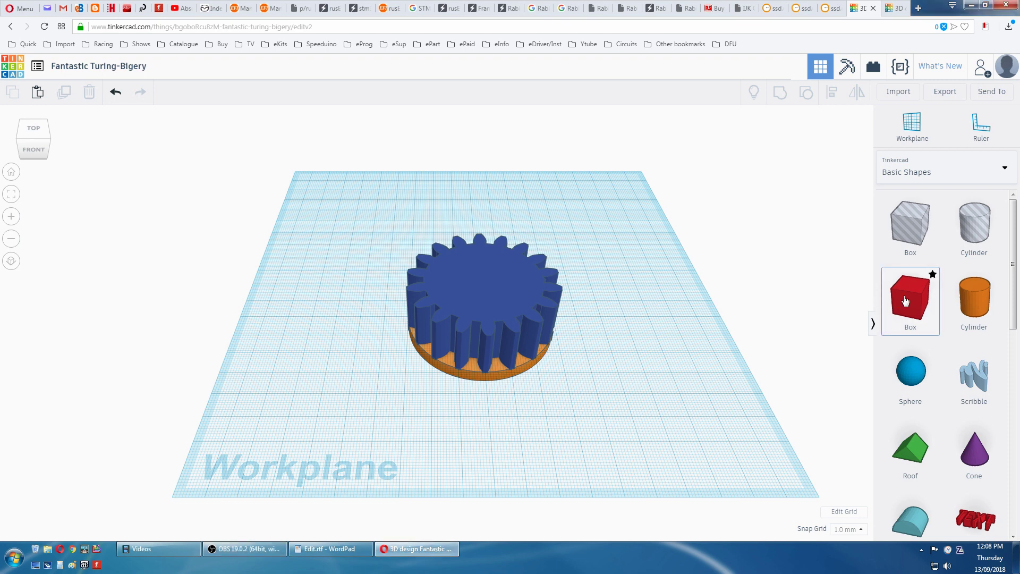
- Place a solid box beside the gear, scale it up uniformly to 60 mm and set its height to 20 mm
left_click_drag(902, 301, 225, 292)
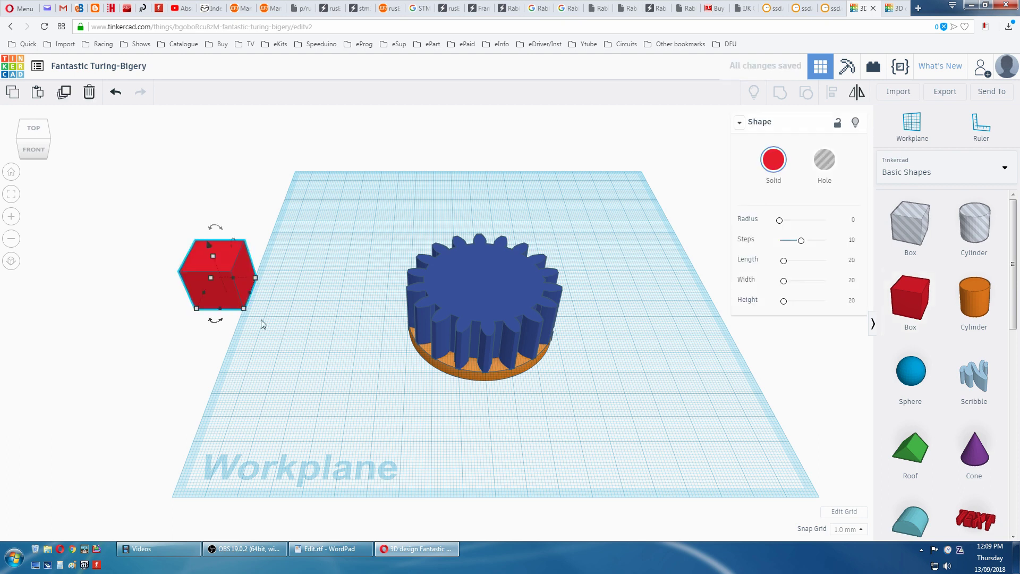
mouse_move(244, 311)
left_click_drag(244, 310, 317, 387)
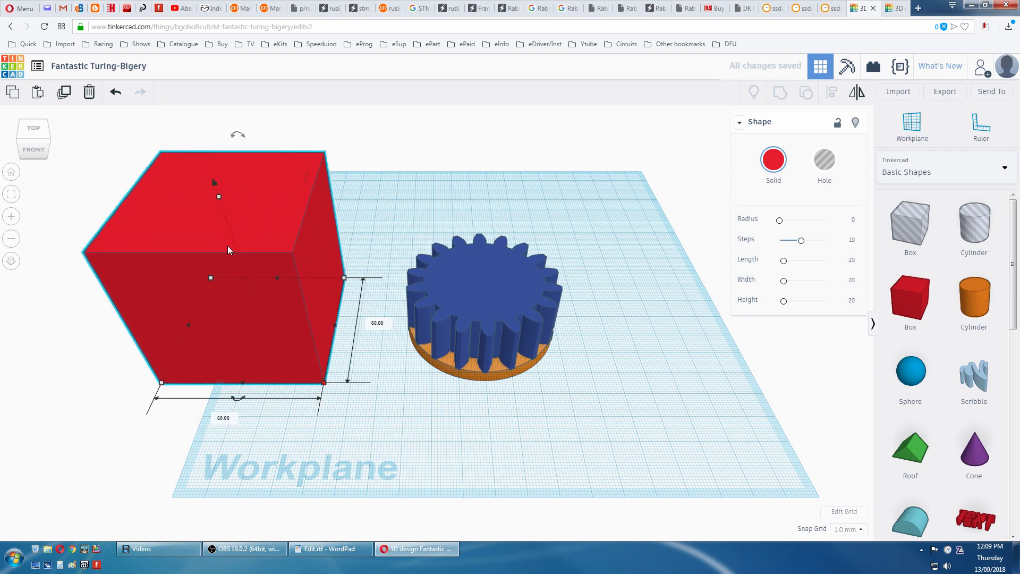
mouse_move(219, 197)
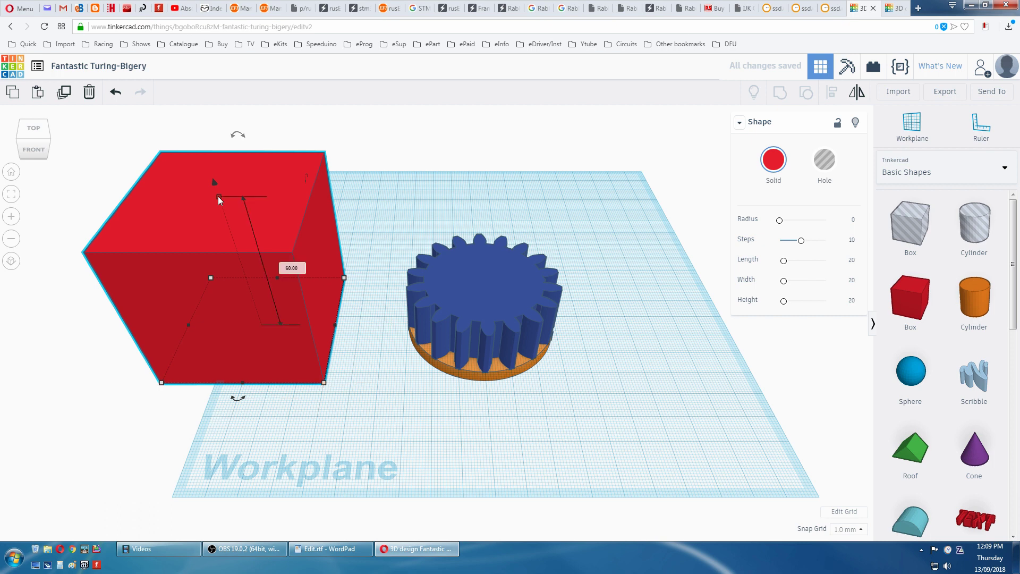
left_click(290, 266)
type("20")
key("Return")
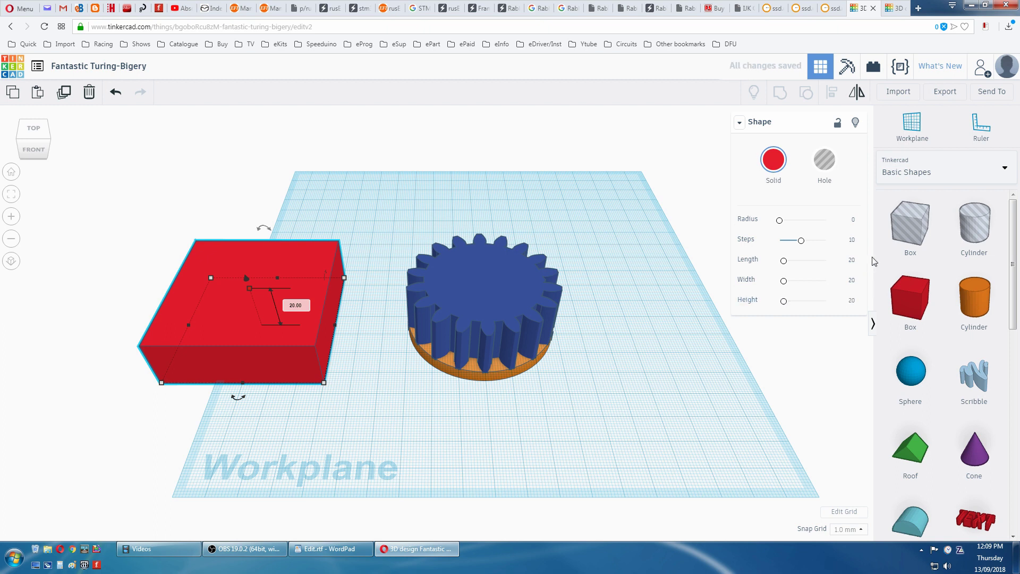
- Place a hole box behind the red box, scale it up uniformly to 30 mm and set its height to 20 mm
left_click_drag(908, 232, 371, 192)
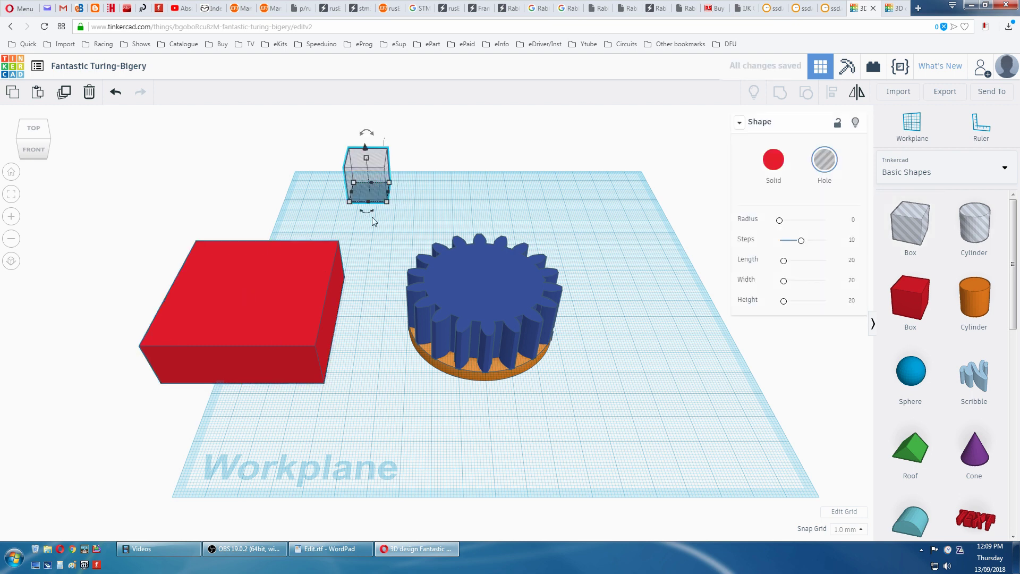
mouse_move(387, 204)
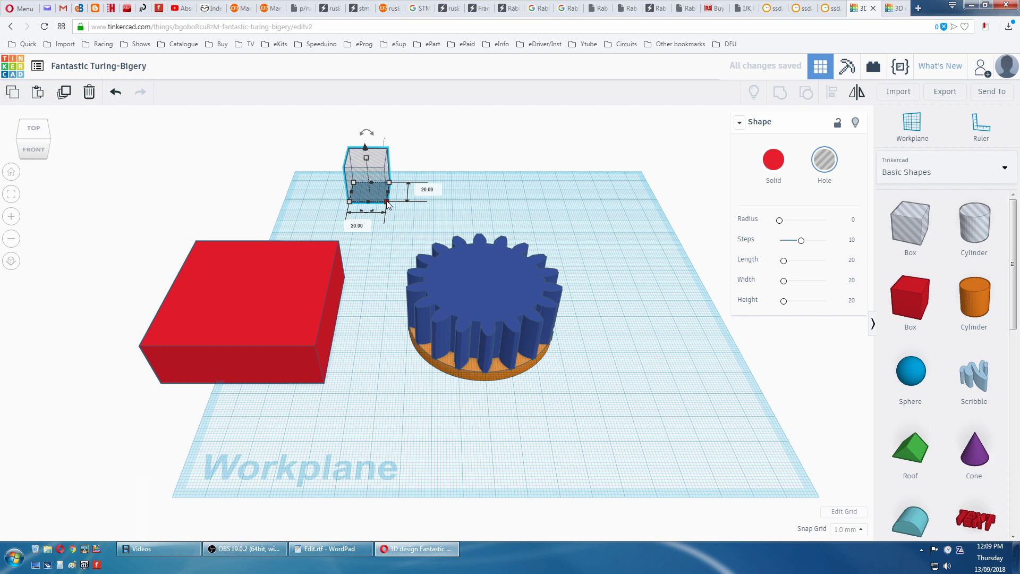
left_click_drag(387, 201, 405, 215)
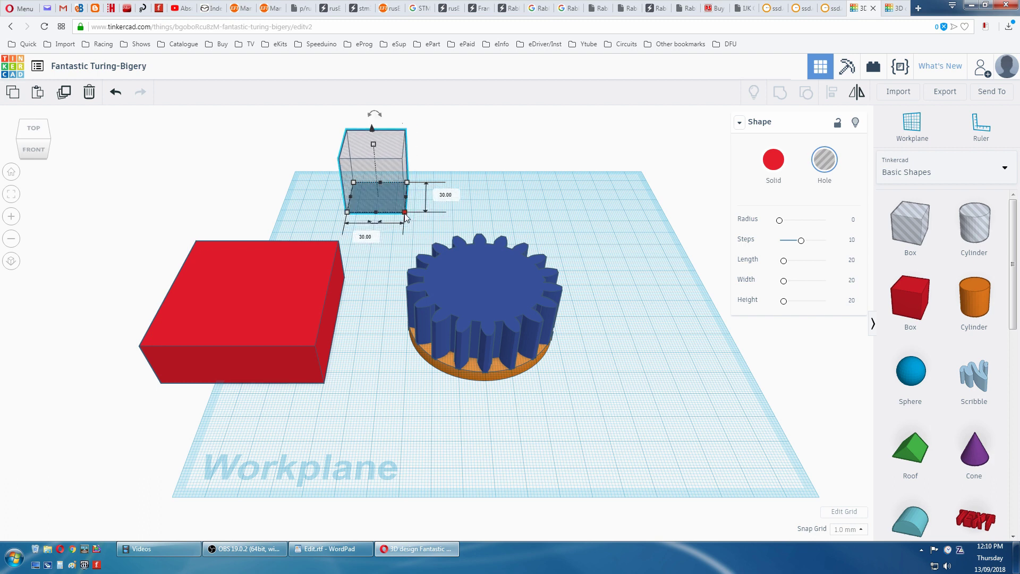
mouse_move(374, 144)
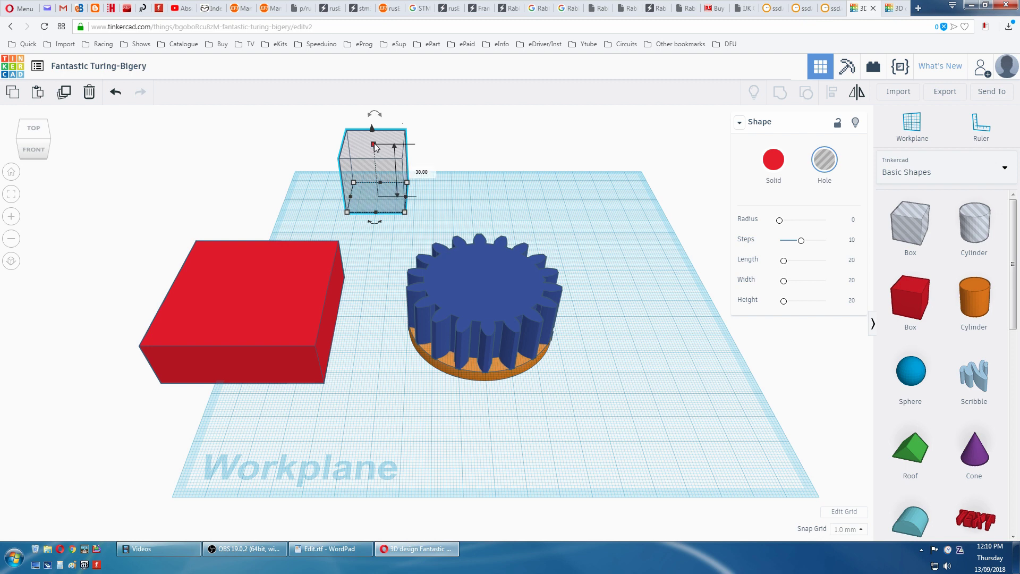
left_click(418, 172)
type("20")
key("Return")
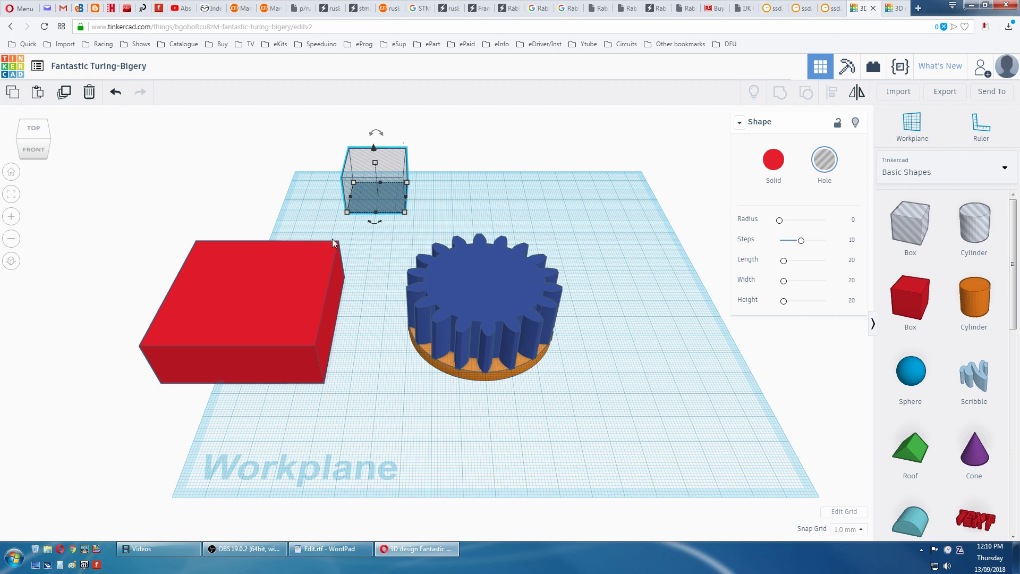
- Align the red box and the hole box at their back and right edges, and group them to cut out the corner
left_click(286, 271, "shift")
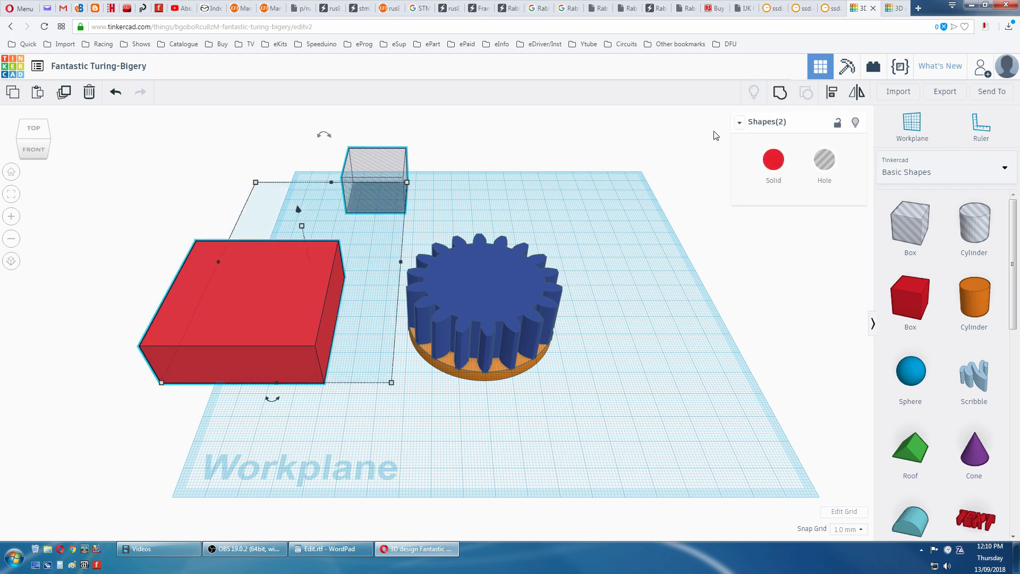
left_click(832, 93)
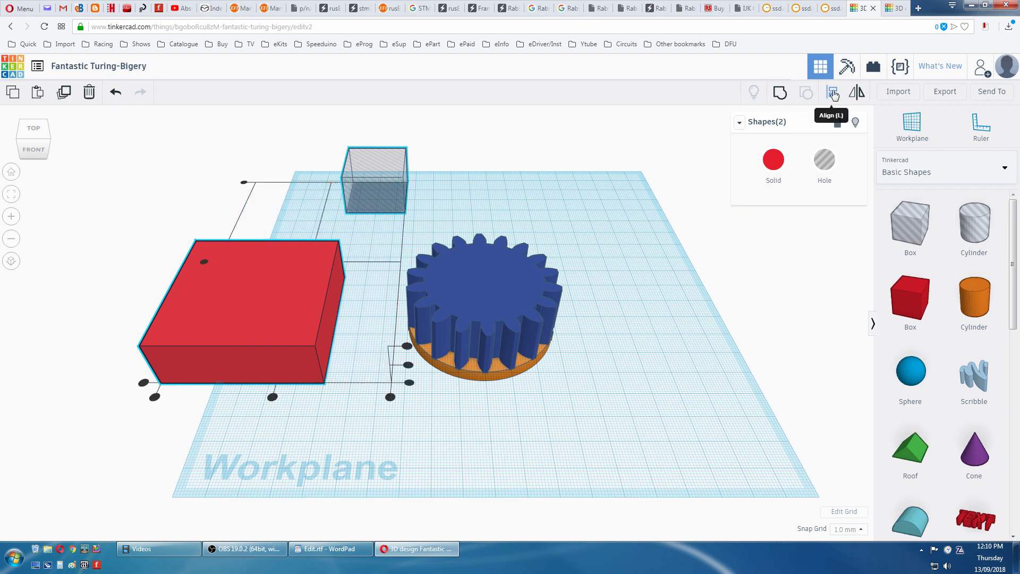
left_click(244, 182)
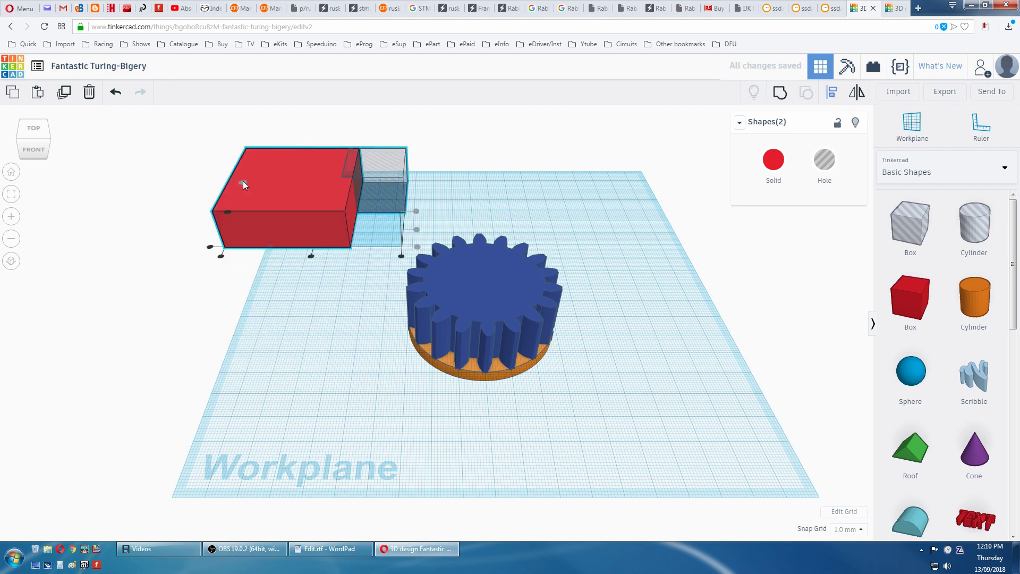
left_click(401, 256)
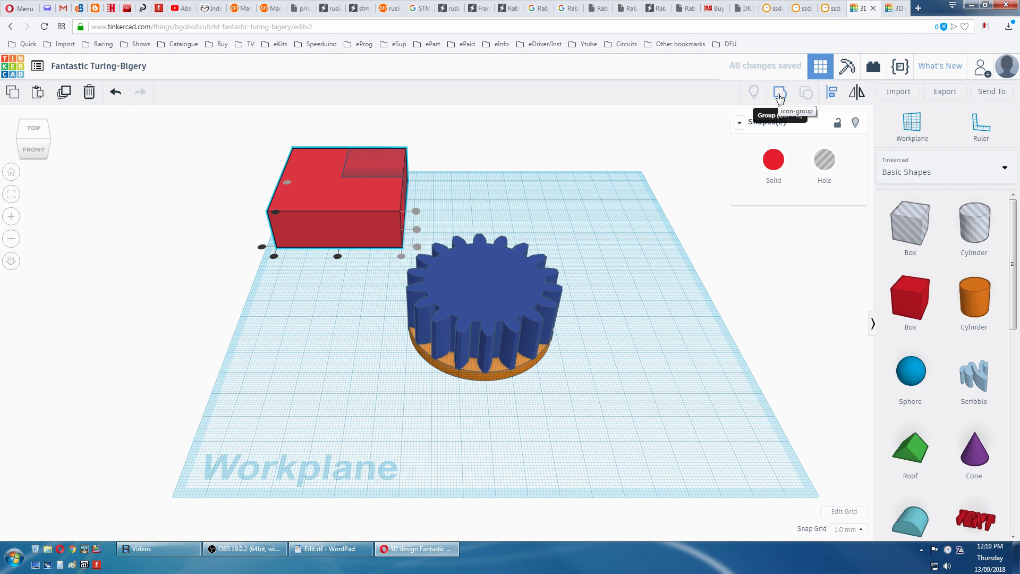
left_click(780, 96)
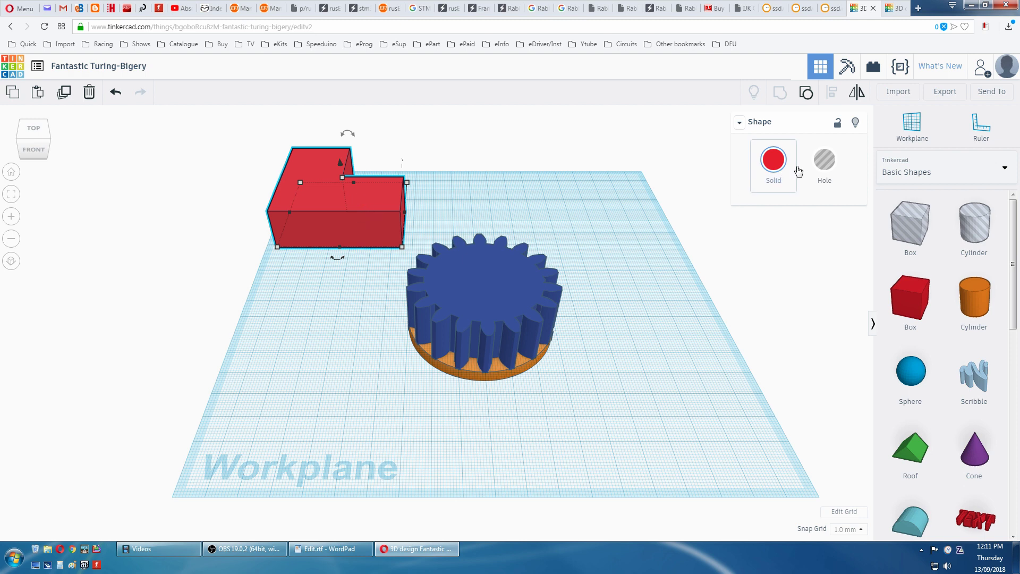
- Turn the L-shaped block into a hole and centre it on the fixed orange disc in both horizontal directions
left_click(825, 166)
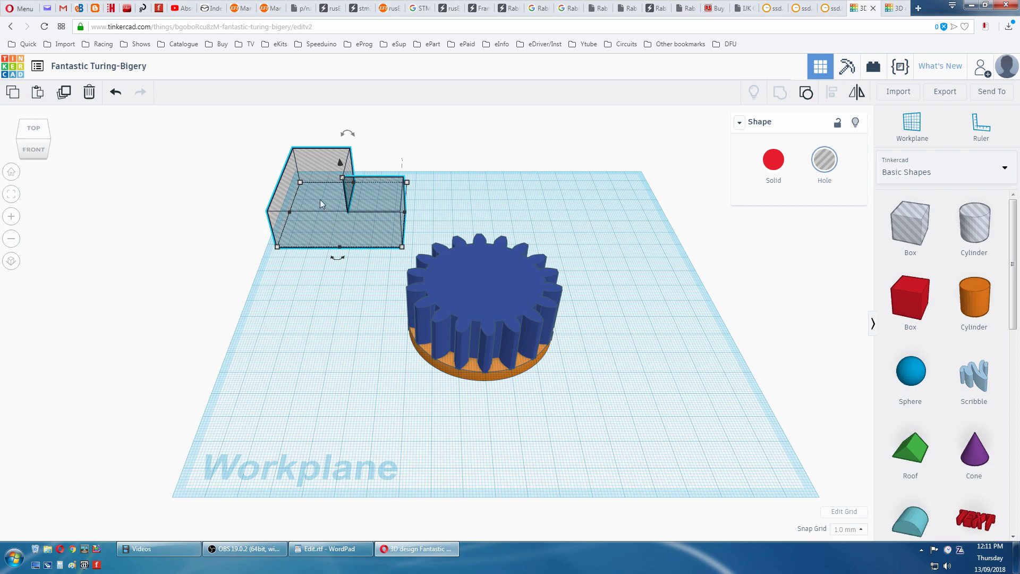
left_click(474, 376, "shift")
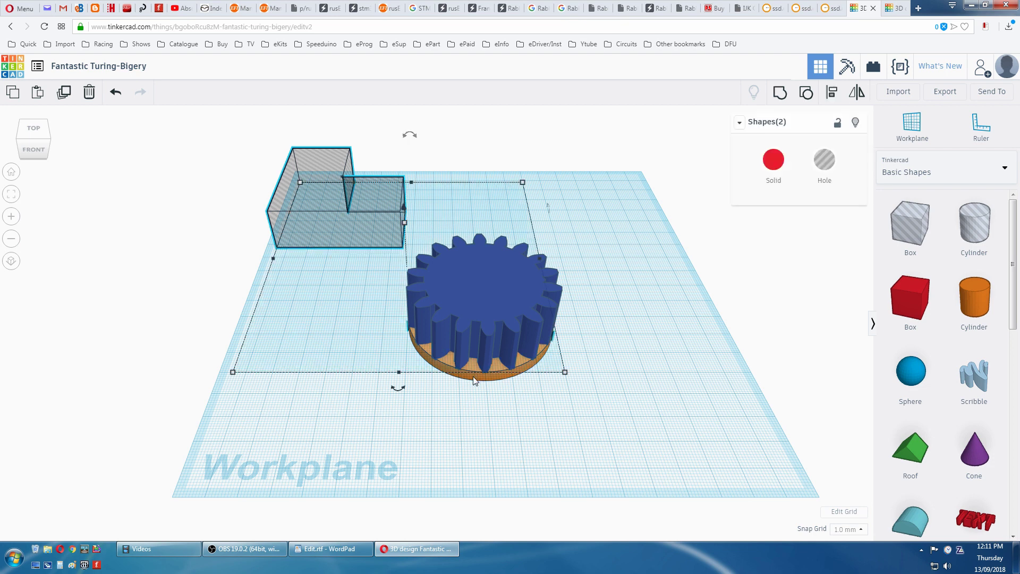
left_click(831, 94)
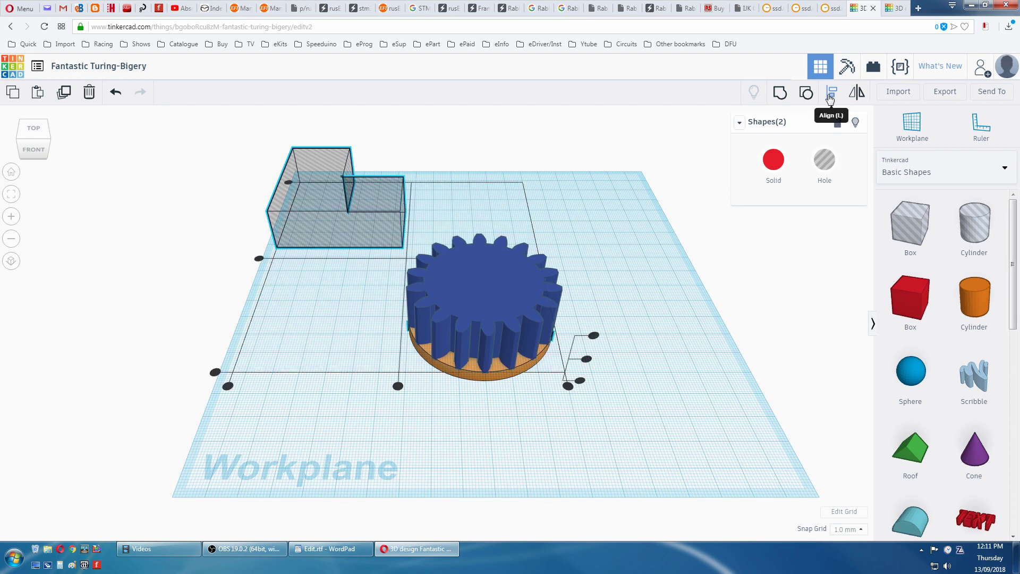
left_click(490, 377)
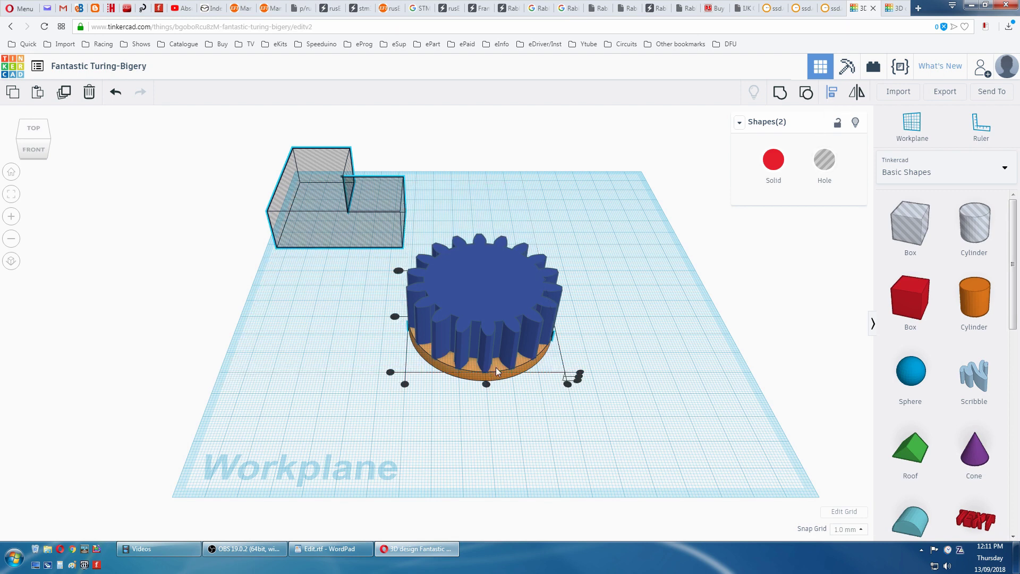
left_click(394, 318)
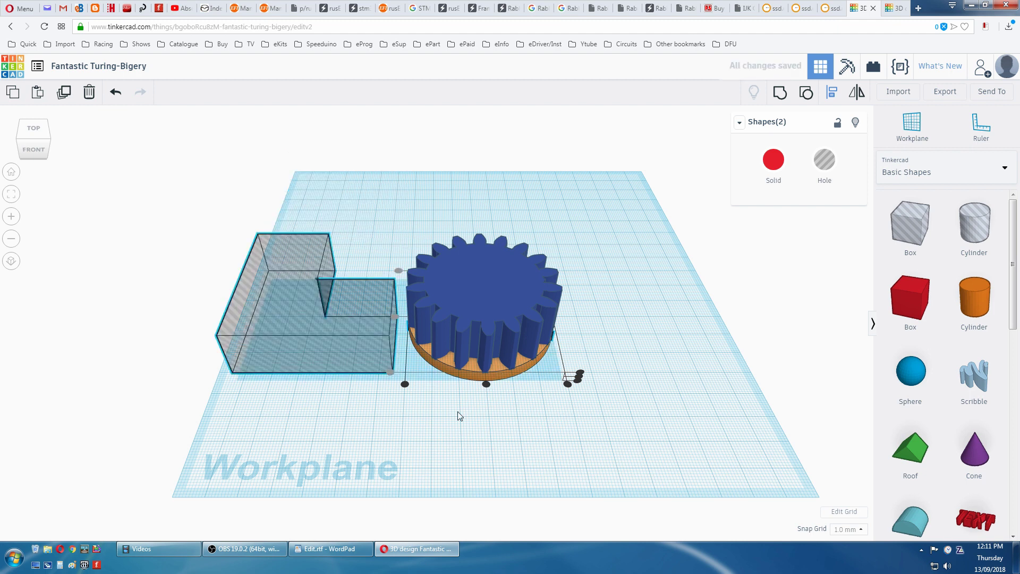
left_click(486, 384)
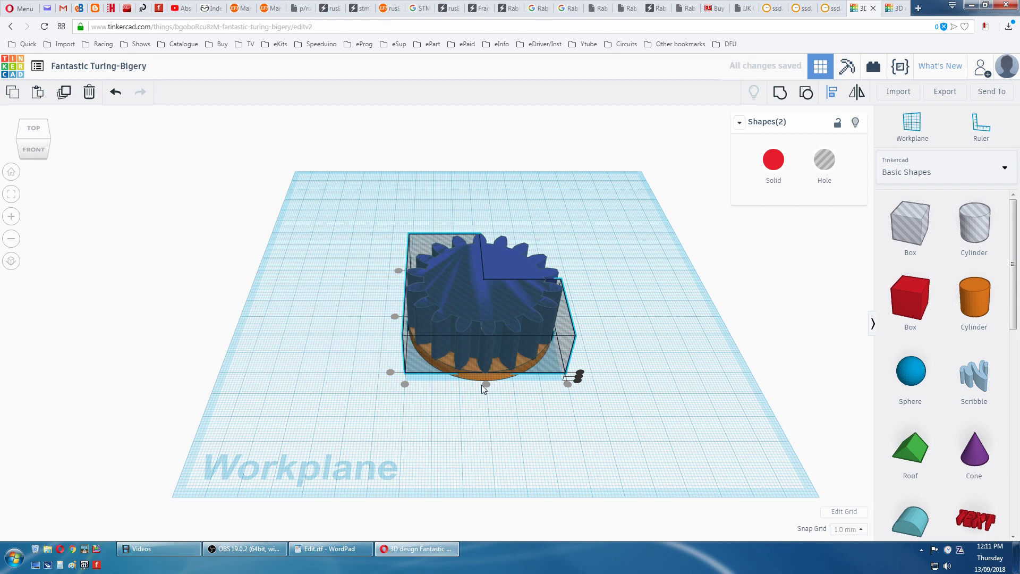
left_click(407, 387)
- Duplicate the L-shaped hole in place and rotate the copy 10° counterclockwise as seen from above
scroll(407, 387, "up", 6)
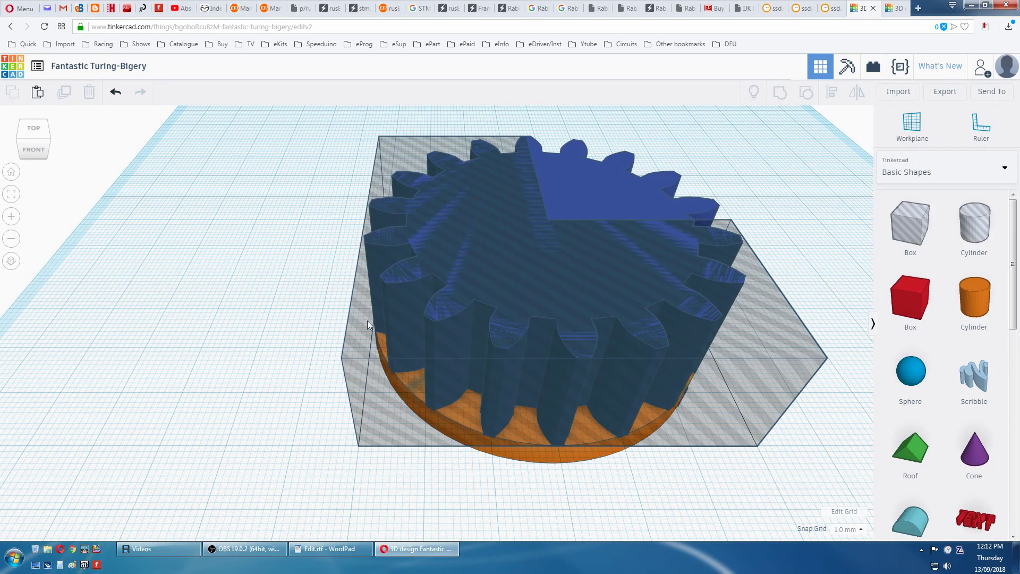
left_click(34, 129)
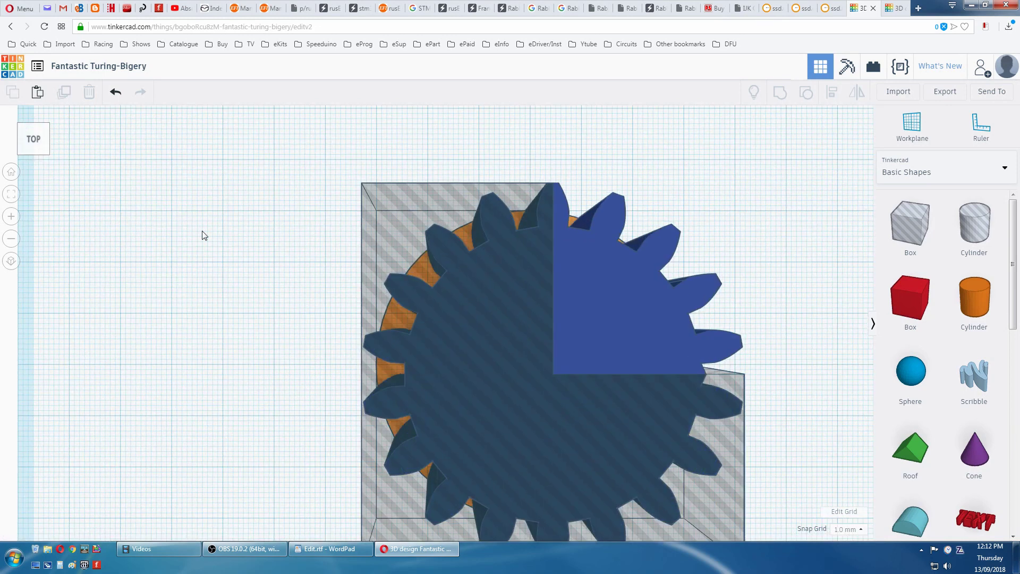
scroll(320, 282, "down", 2)
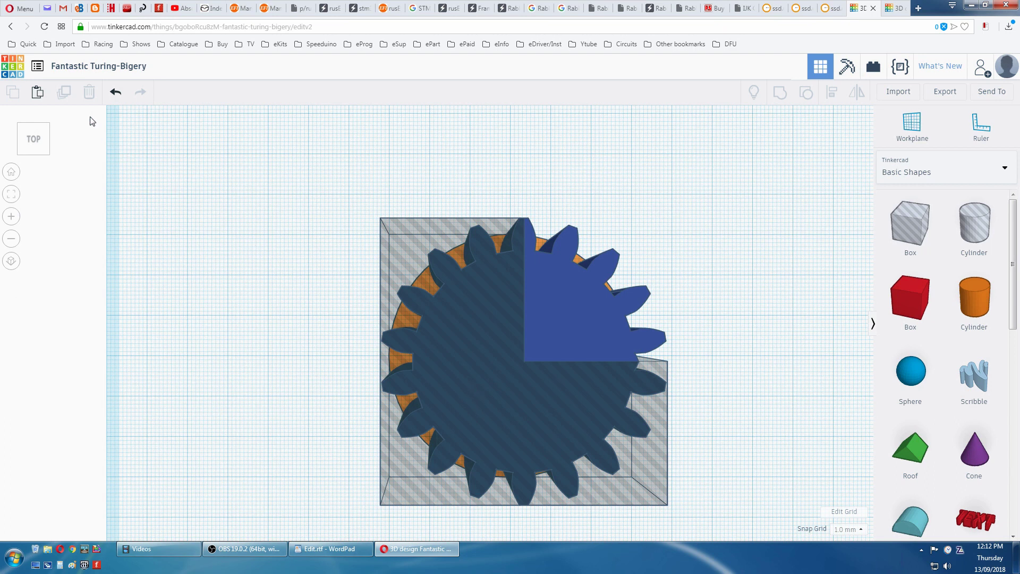
left_click(400, 246)
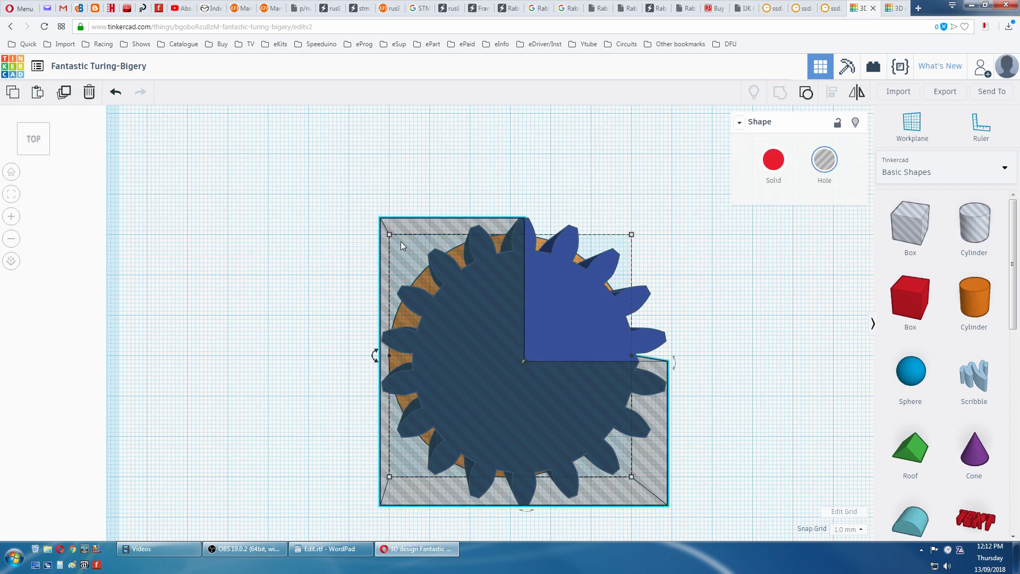
left_click(64, 93)
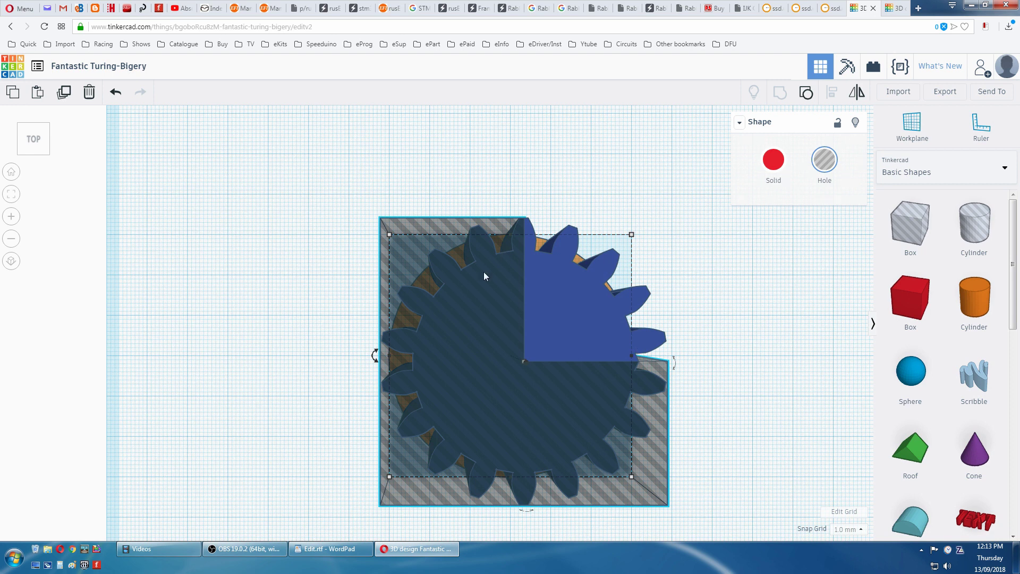
left_click_drag(376, 355, 379, 423)
left_click(284, 444)
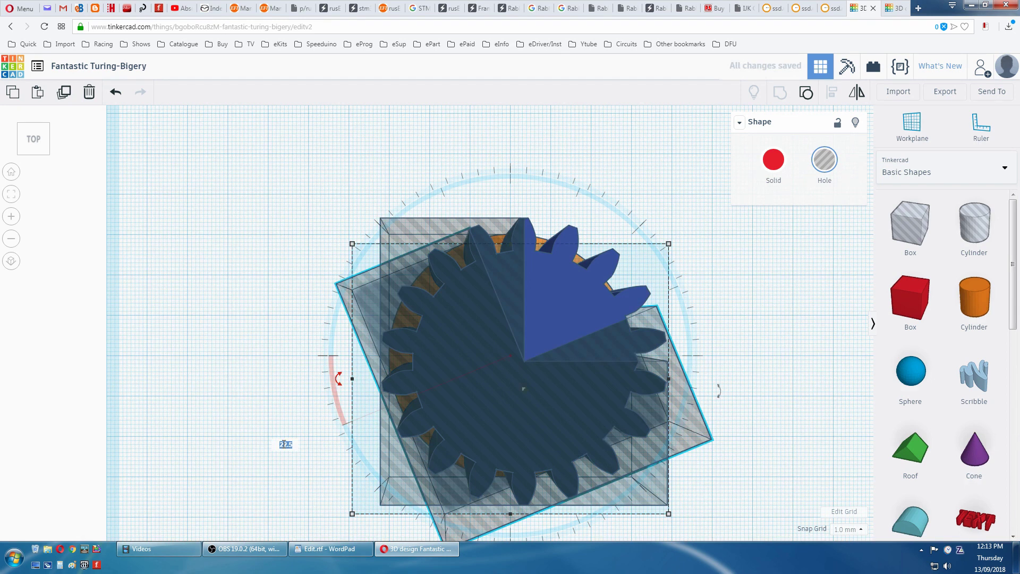
key("BackSpace")
type("10")
key("Return")
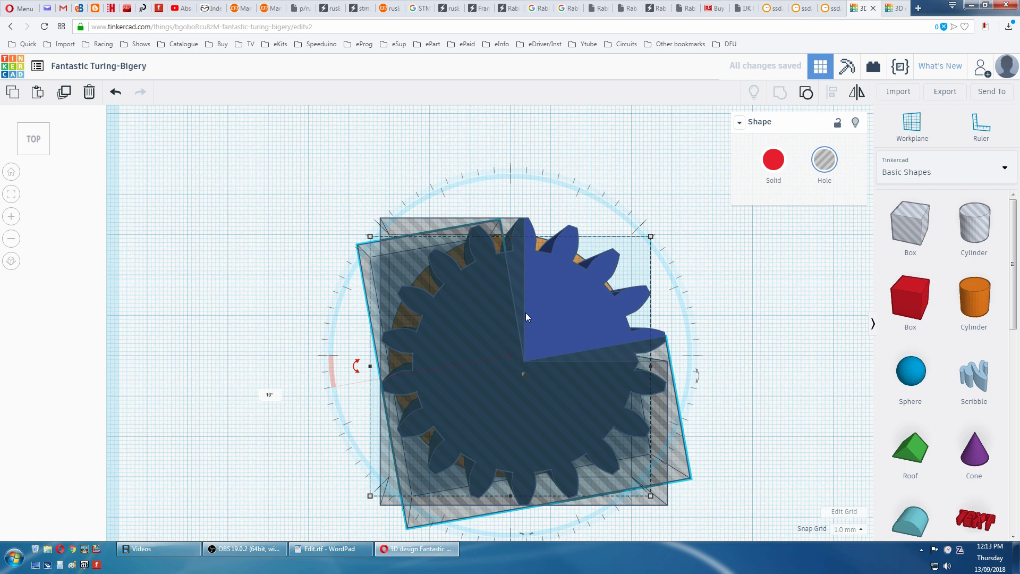
- Rotate the original L-shaped hole counterclockwise until the two holes leave only the wedge with the rearmost gear tooth uncovered
left_click(519, 278)
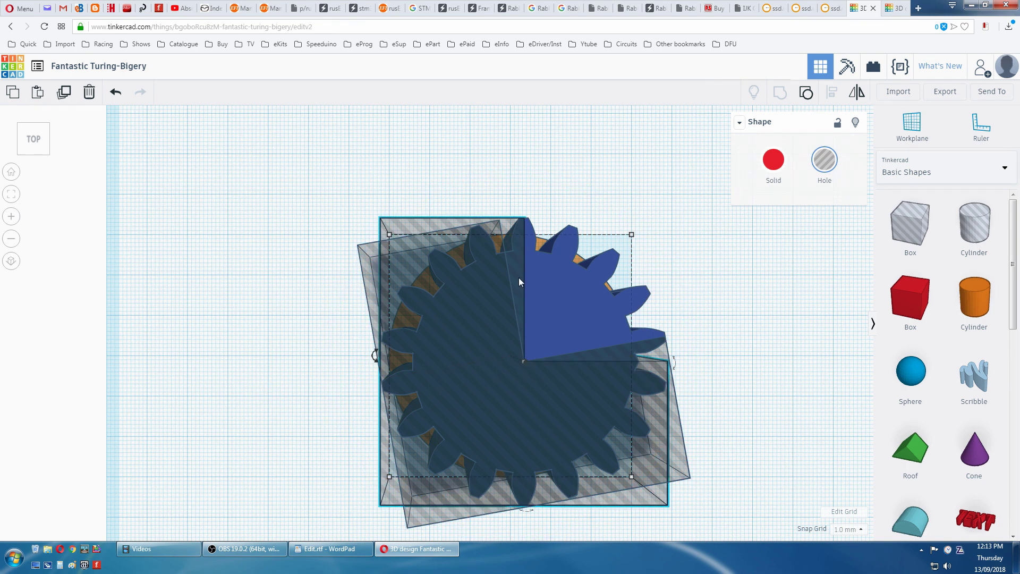
left_click_drag(384, 361, 432, 399)
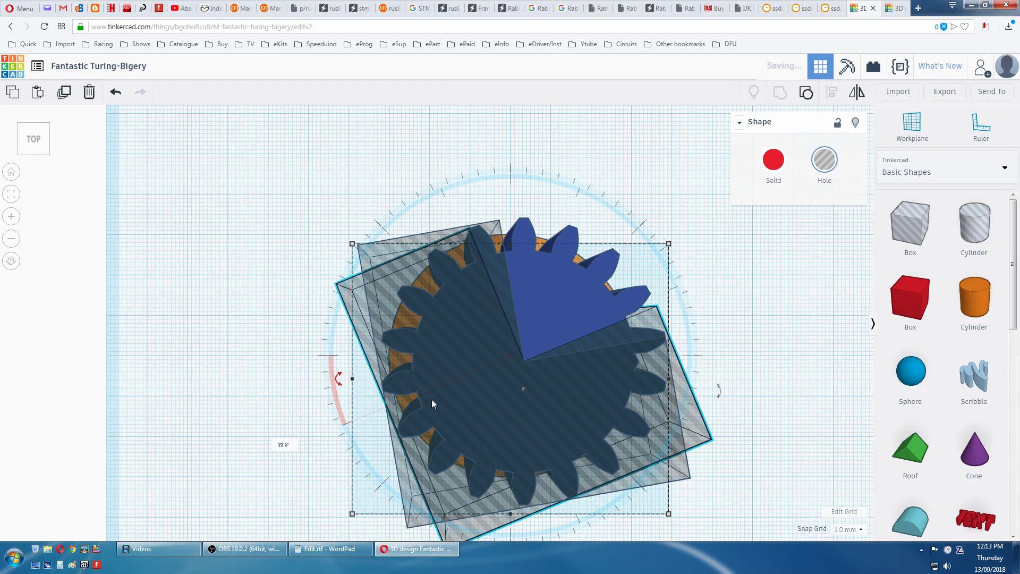
left_click(286, 446)
type("0")
key("Return")
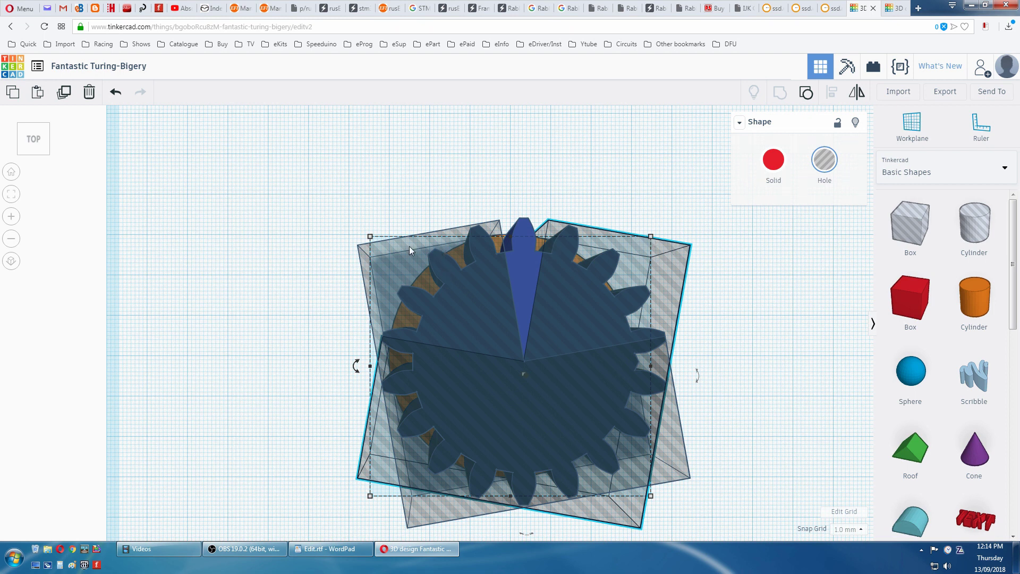
- Group the gear with both L-shaped holes to cut away everything except the single tooth wedge
left_click(365, 257, "shift")
left_click(525, 269, "shift")
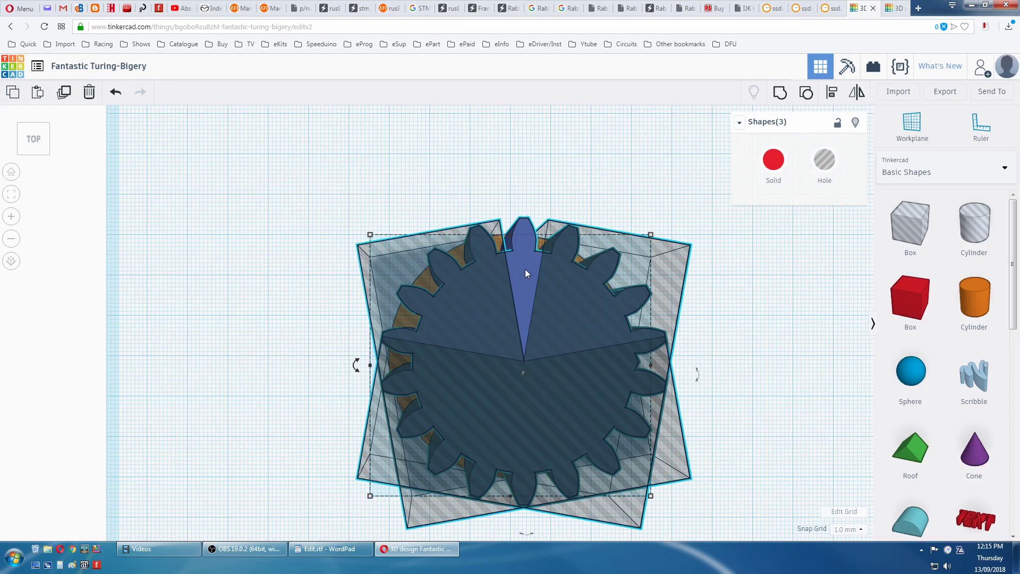
left_click(780, 94)
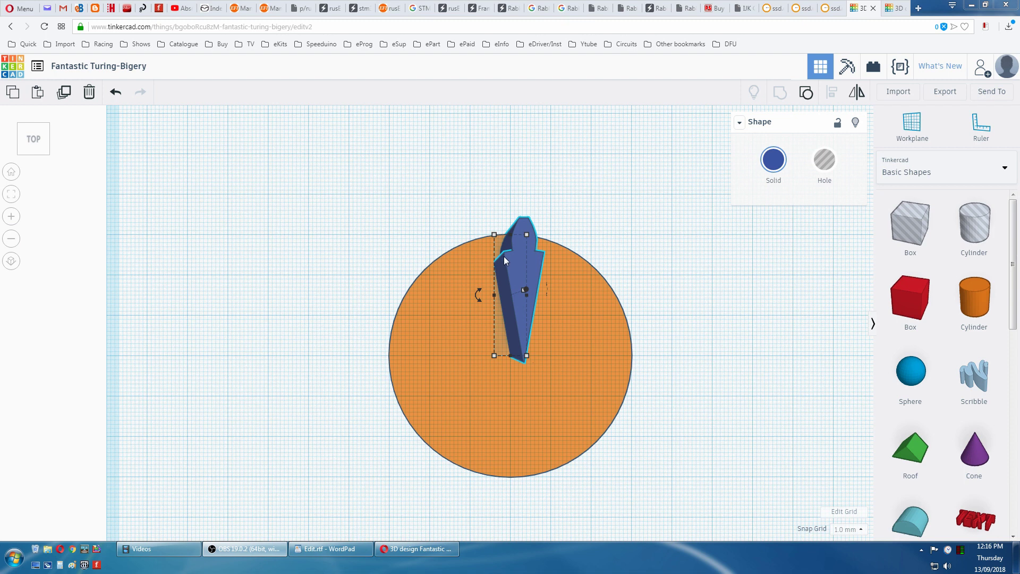
- Place a roof shape beside the disc, stand it on end with a 90° rotation, and turn its two equal faces parallel to the grid
left_click_drag(914, 446, 717, 295)
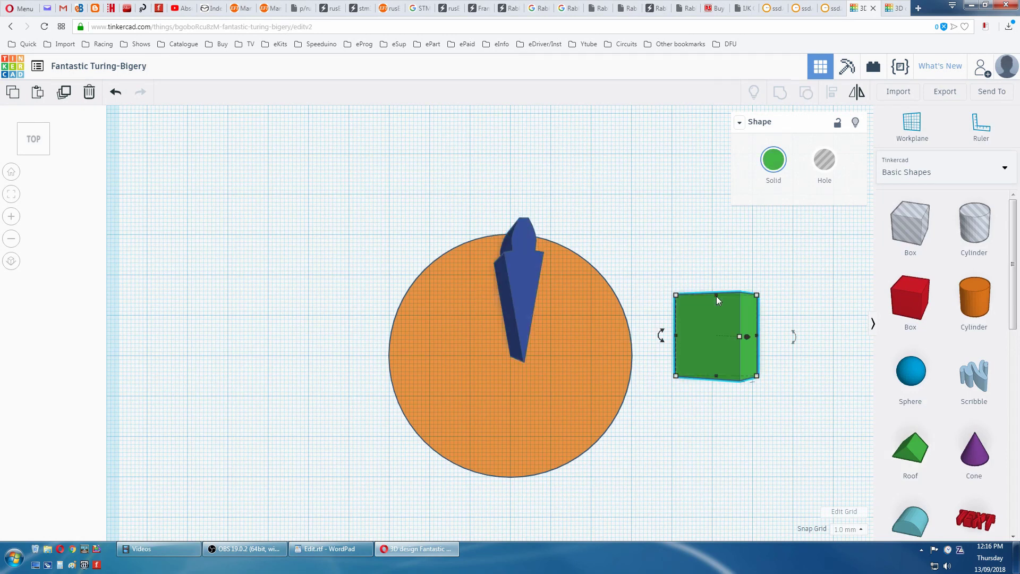
left_click_drag(792, 337, 776, 264)
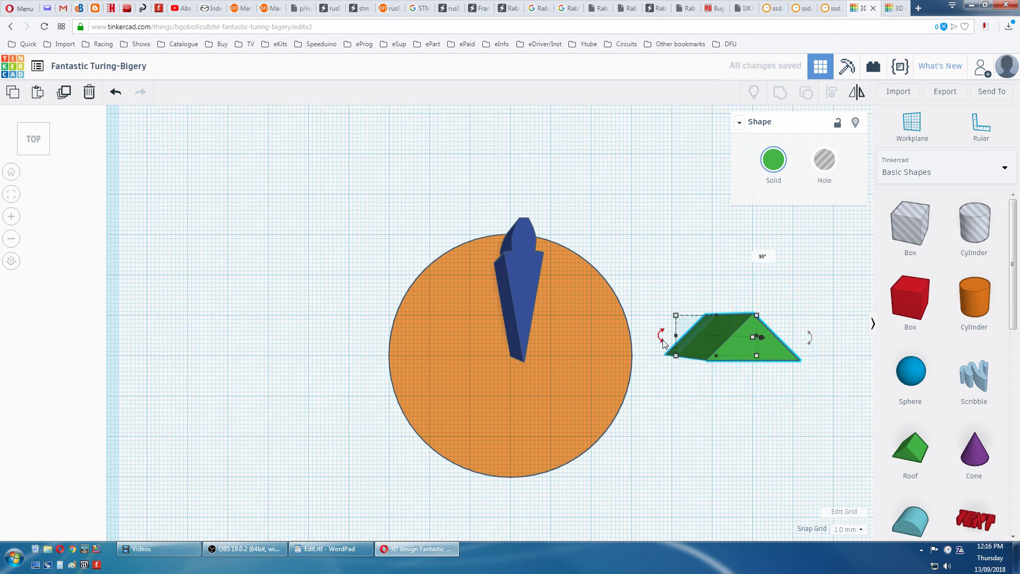
left_click_drag(662, 339, 675, 295)
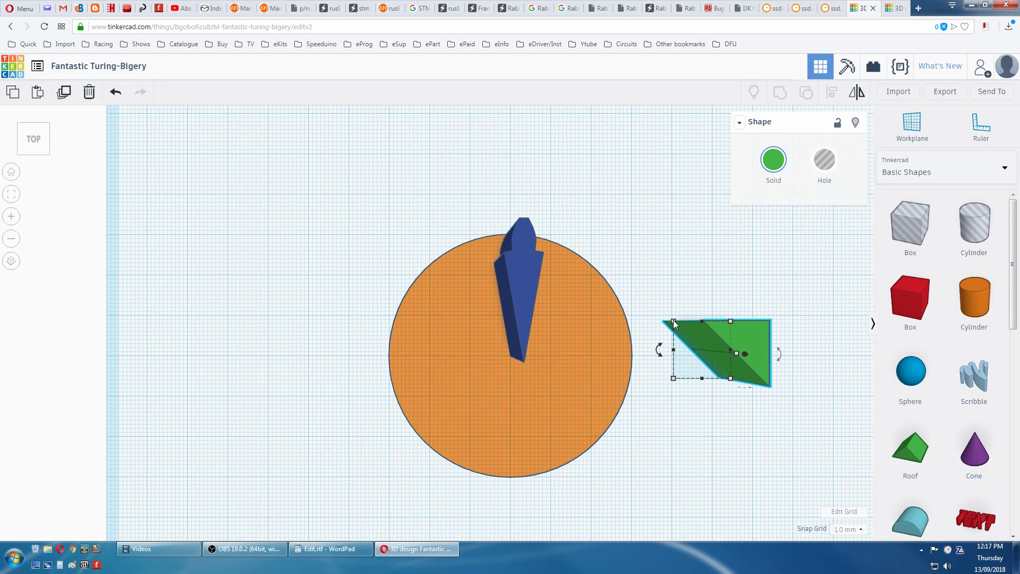
- Resize the upright roof's footprint to 3 by 3 mm and change it to a hole
left_click(674, 323)
left_click(635, 350)
type("3")
key("Return")
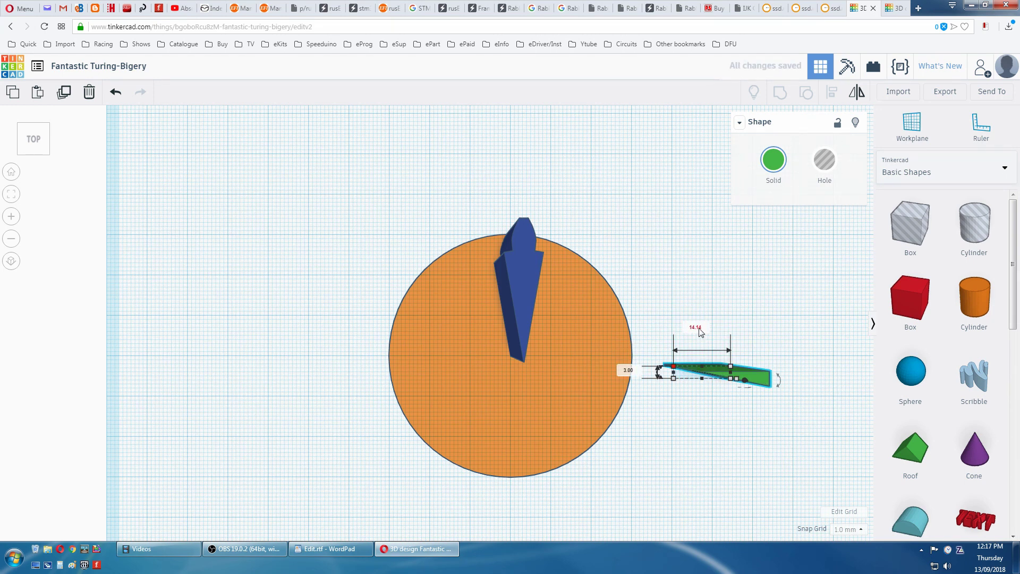
left_click(698, 327)
type("3")
key("Return")
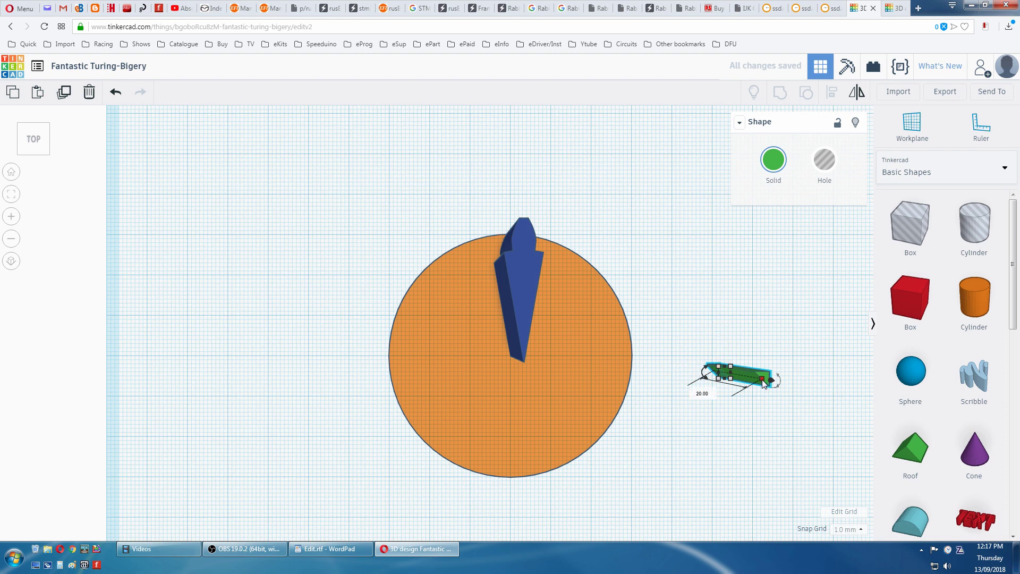
left_click(827, 157)
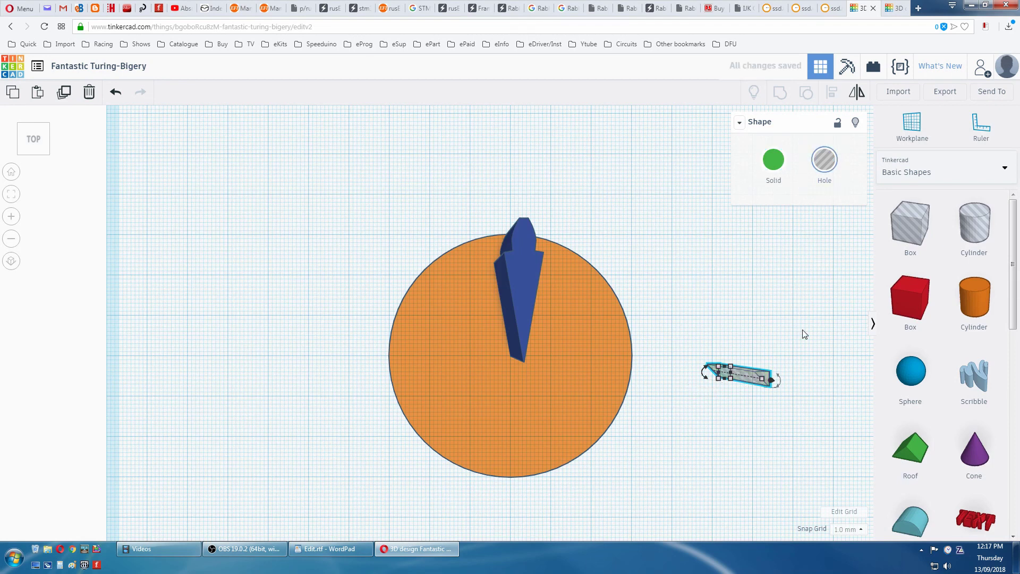
- Move the roof hole about 46.5 mm left and 27.6 mm back to the wedge's right shoulder, and nudge it 2 mm left and 2 mm forward
left_click_drag(748, 378, 543, 254)
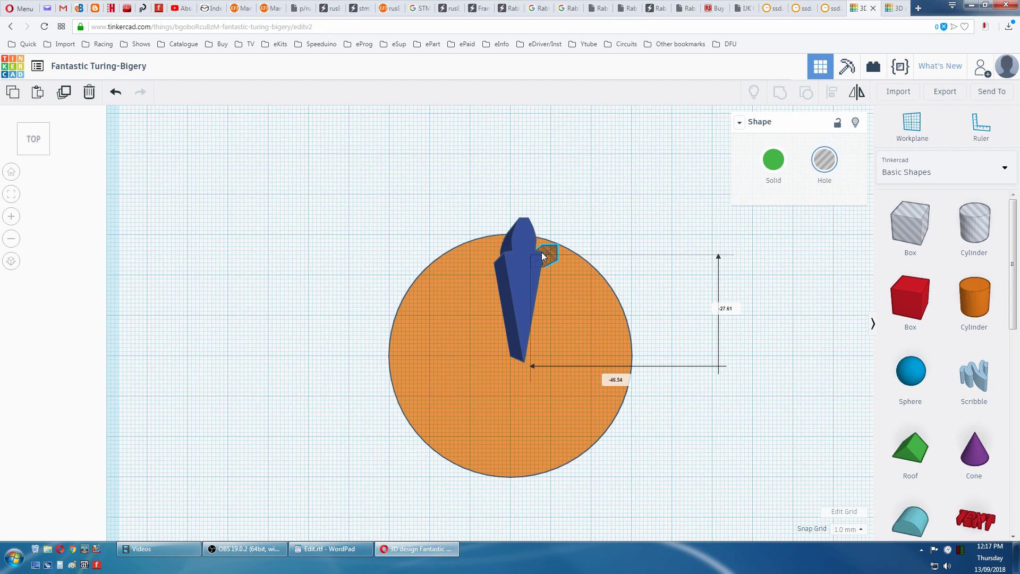
left_click_drag(542, 253, 543, 255)
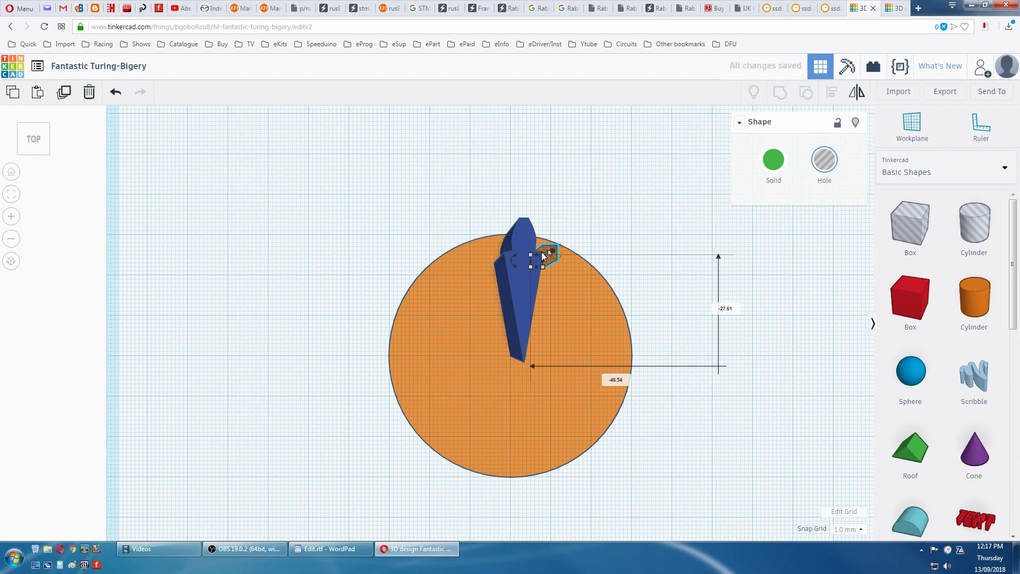
scroll(579, 272, "up", 5)
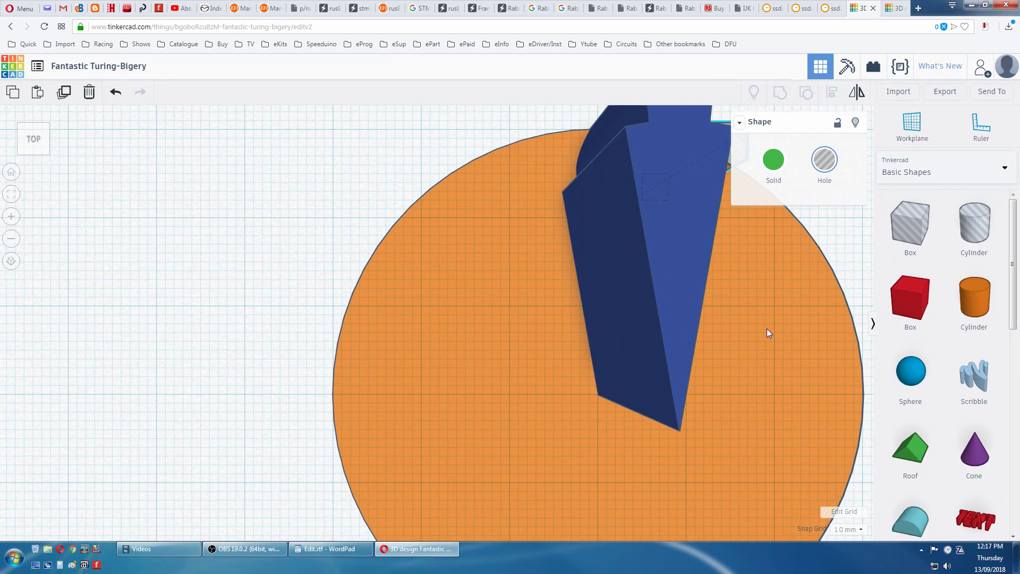
middle_click_drag(742, 333, 407, 464)
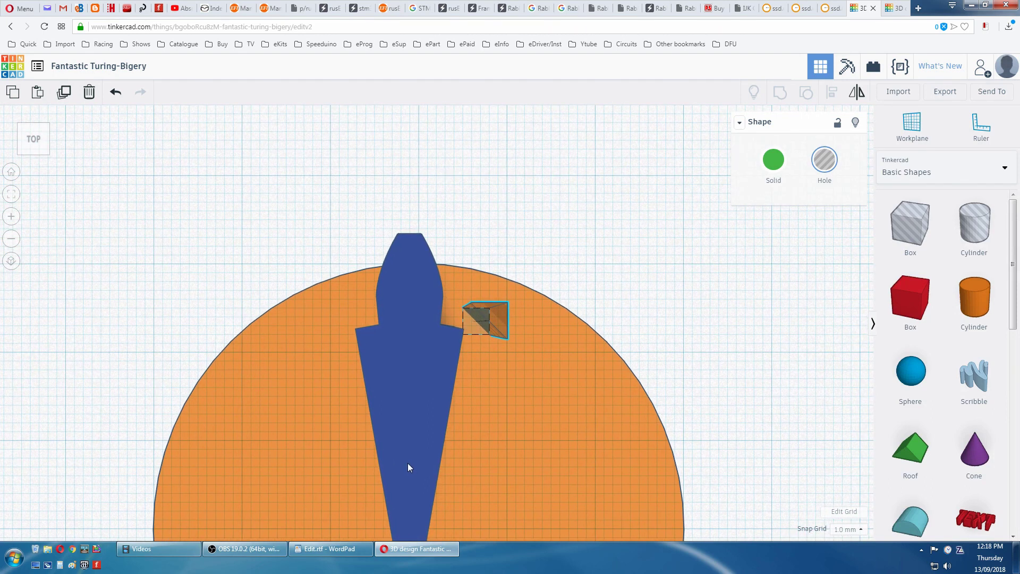
left_click(481, 322)
key("Left")
key("Left")
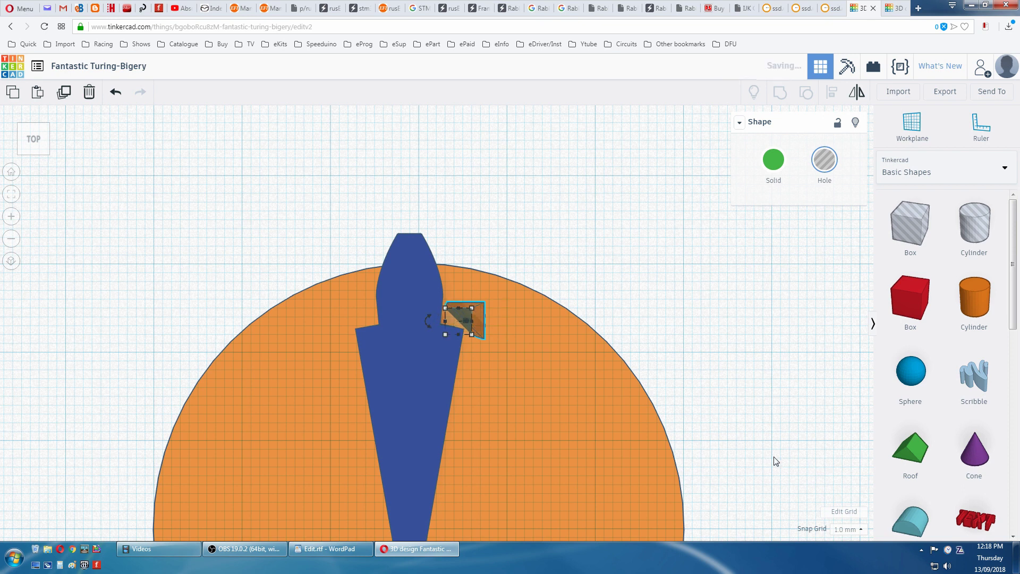
key("Down")
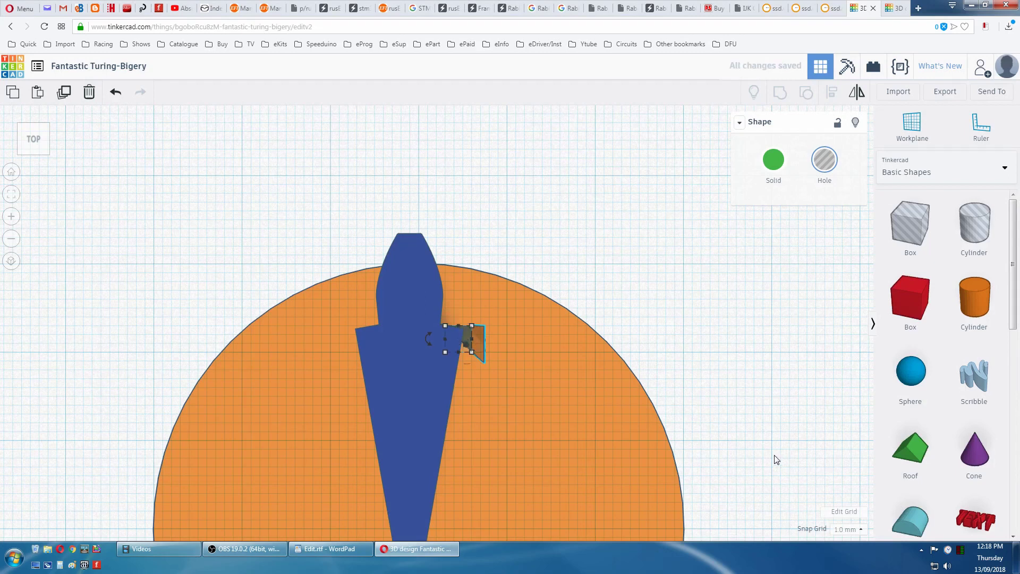
- Raise the triangular hole at the wedge's right shoulder to an elevation of 0 mm
left_click(580, 445)
middle_click_drag(540, 444, 477, 446)
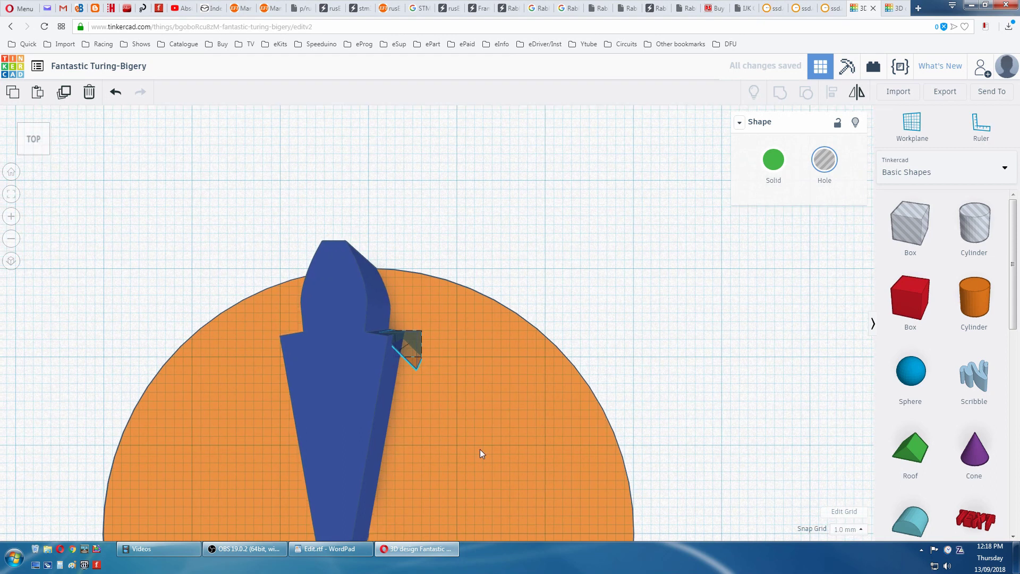
key("ctrl+z")
scroll(445, 395, "up", 4)
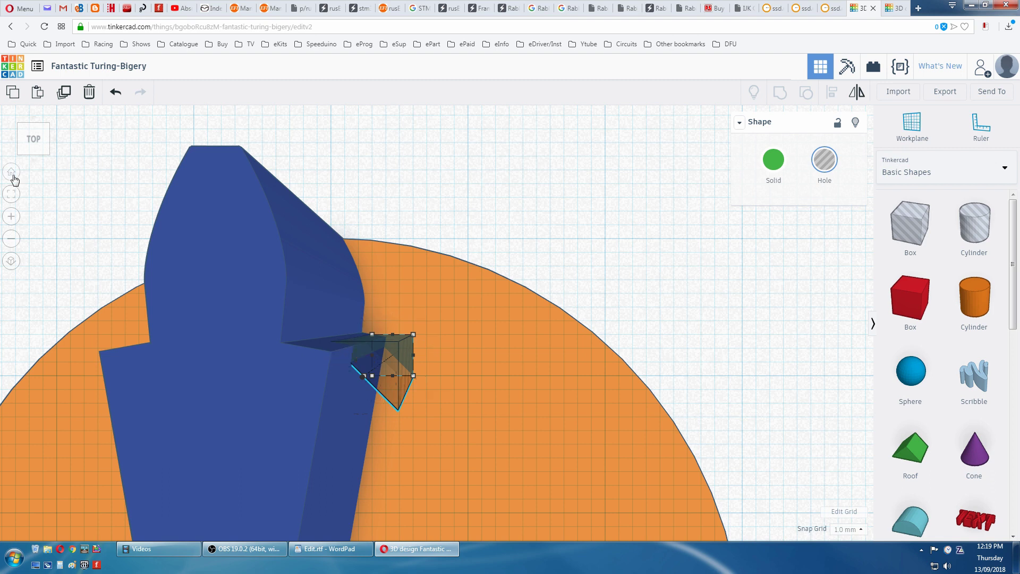
left_click(11, 171)
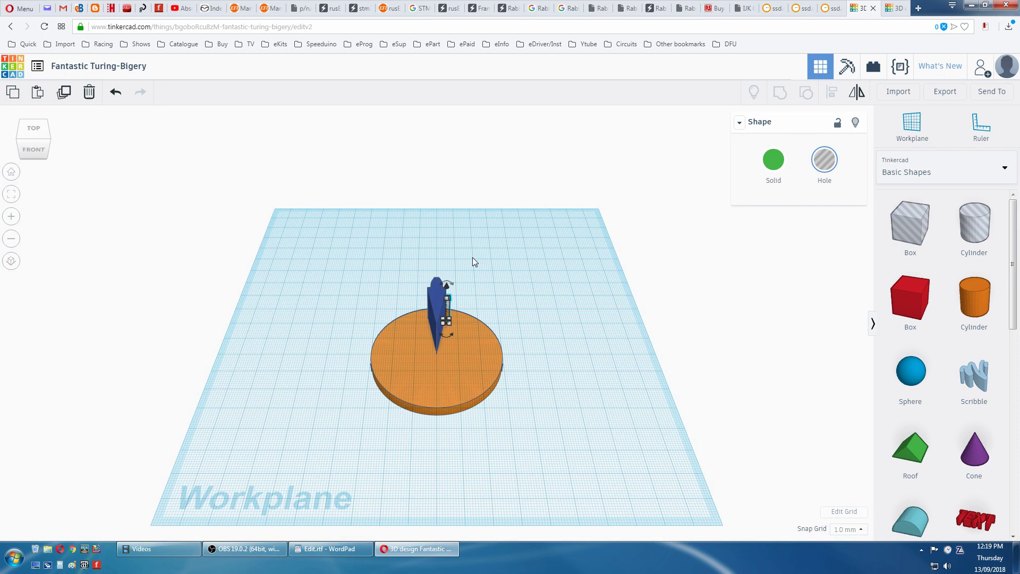
left_click_drag(448, 286, 448, 283)
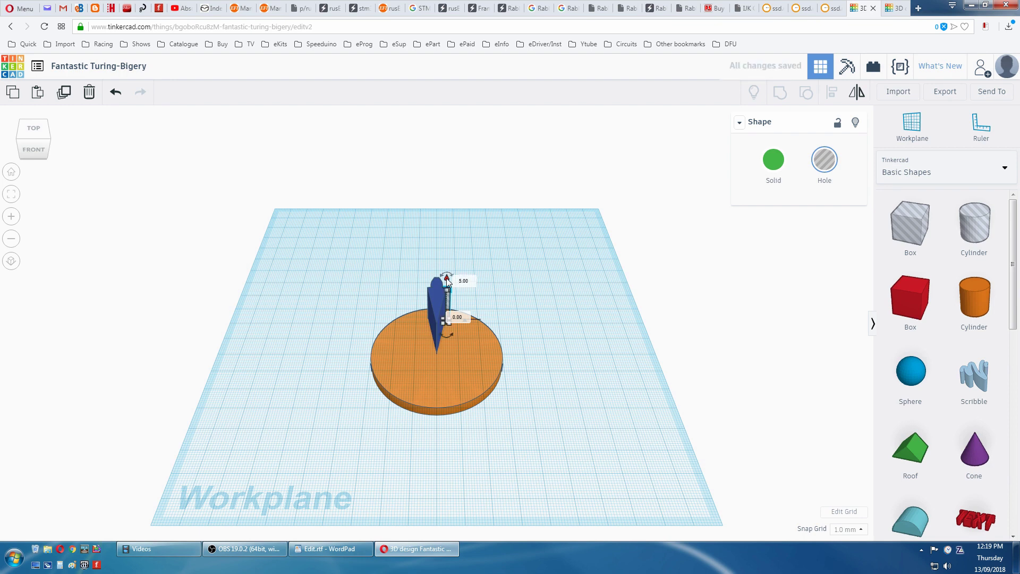
- Set the snap grid to 0.1 mm and nudge the triangular hole 0.8 mm left and 0.2 mm back into the right shoulder's corner
left_click(32, 130)
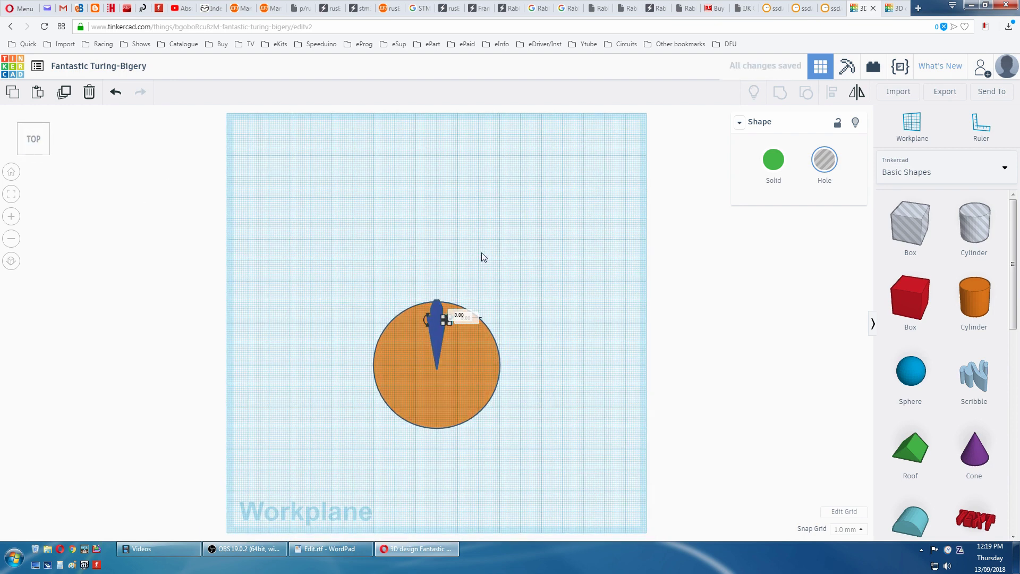
scroll(482, 253, "up", 5)
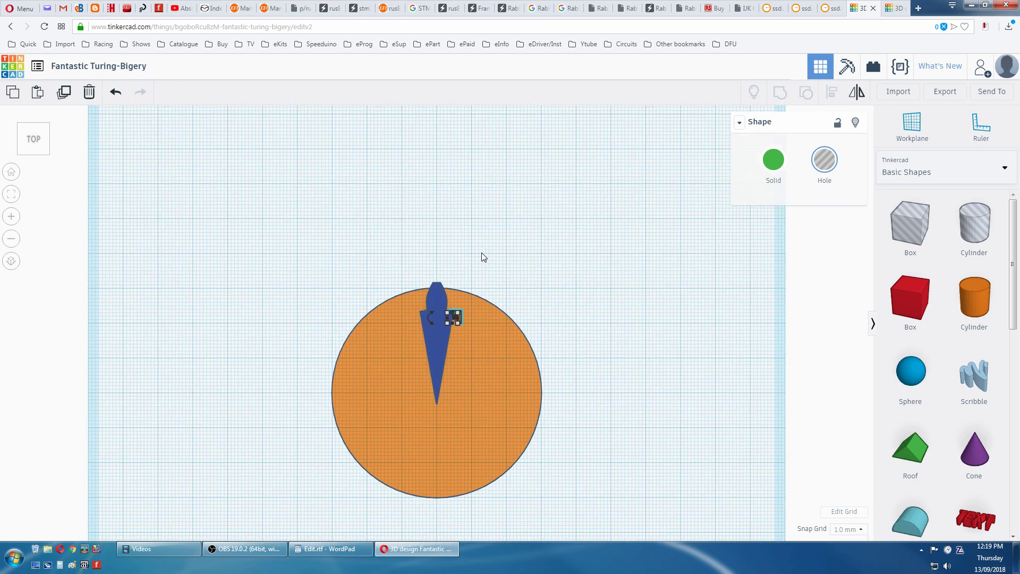
scroll(481, 253, "up", 2)
scroll(504, 257, "up", 4)
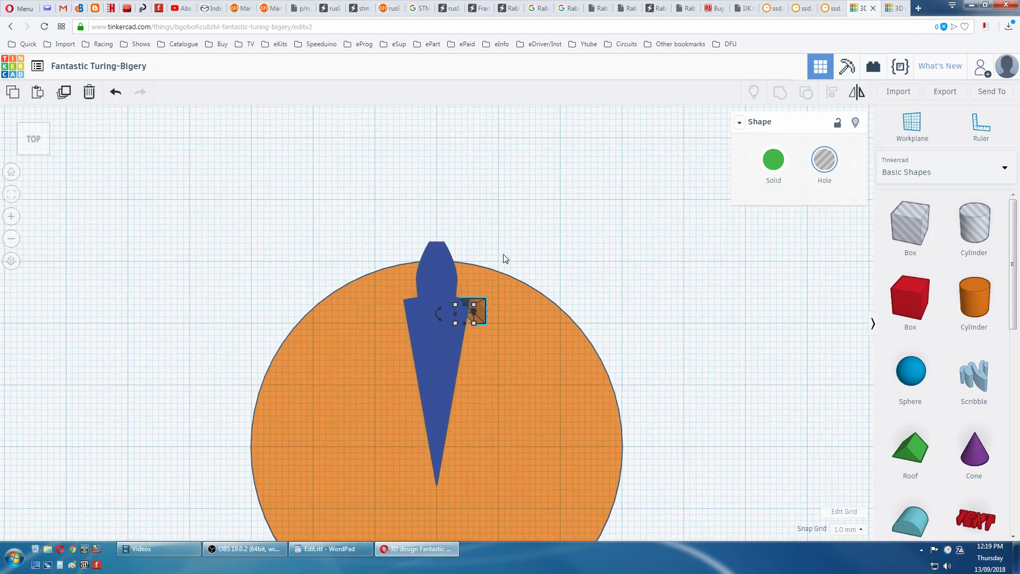
scroll(502, 254, "up", 6)
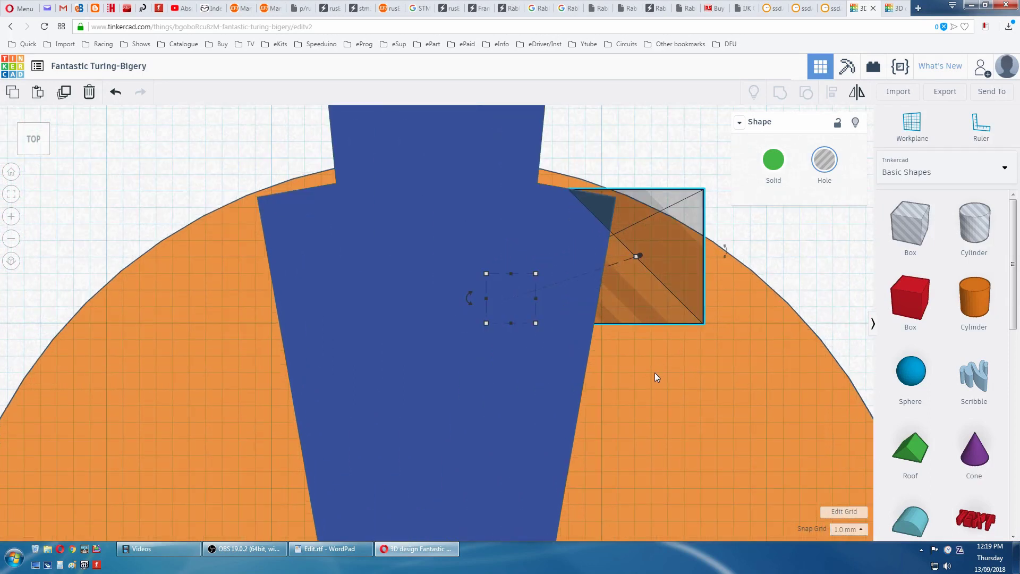
right_click_drag(655, 372, 561, 426)
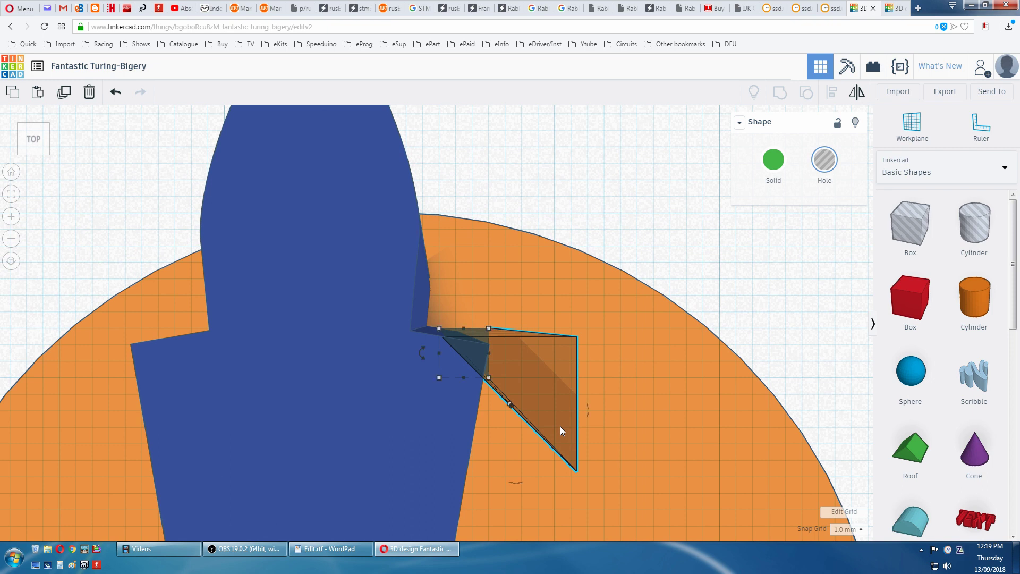
left_click(859, 530)
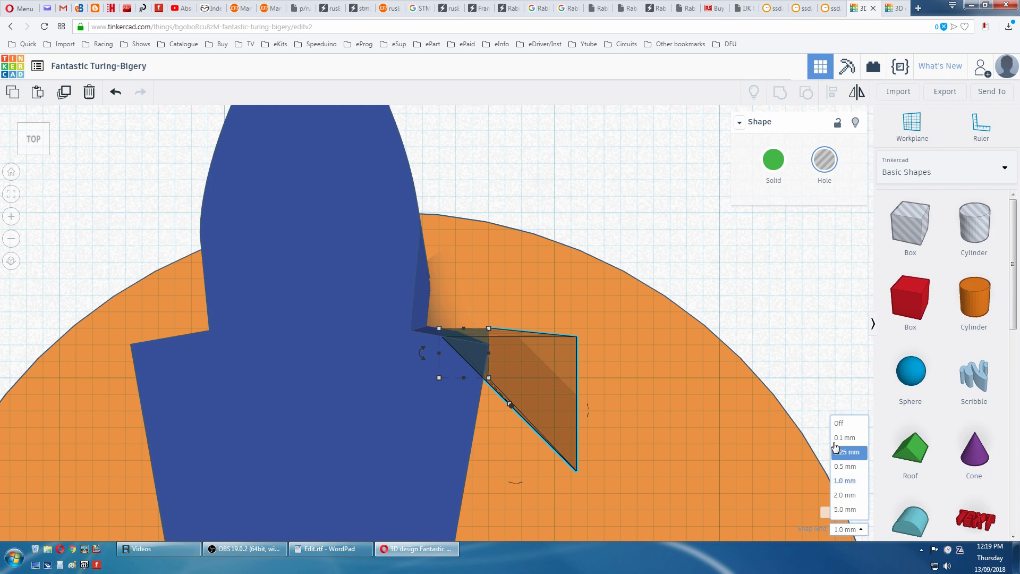
left_click(836, 438)
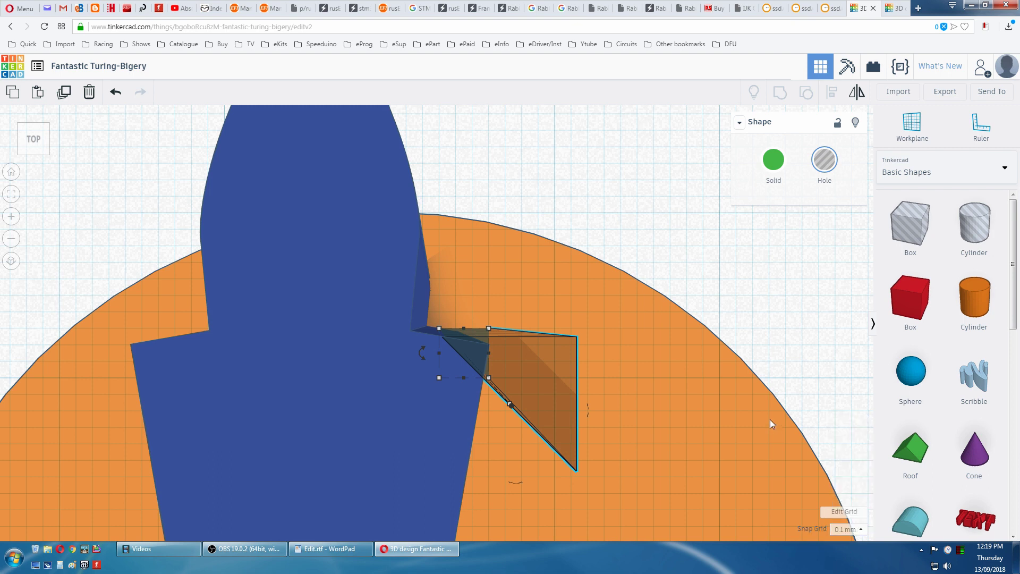
key("Left")
key("Left")
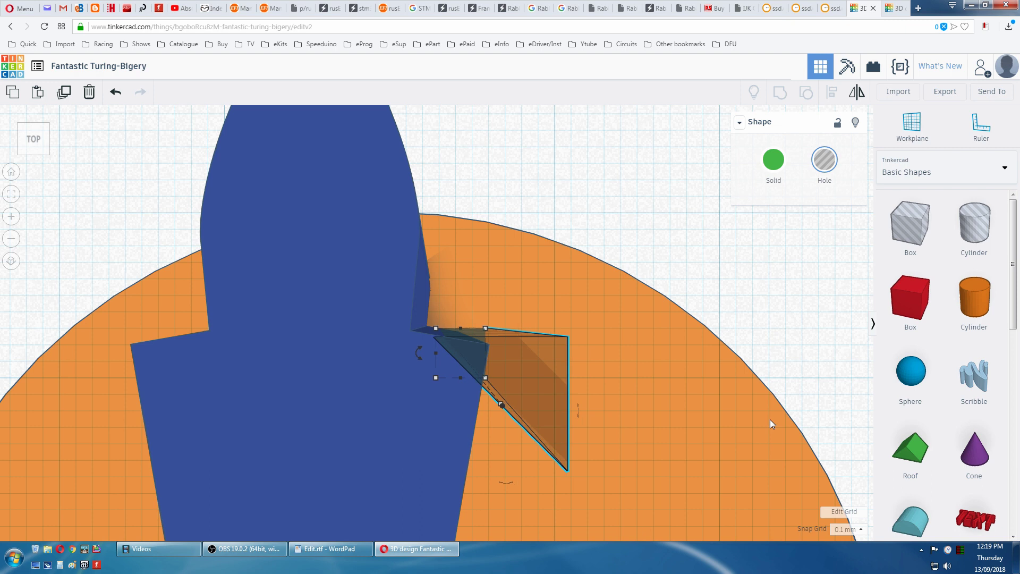
key("Left")
key("Left")
key("Left")
key("Left")
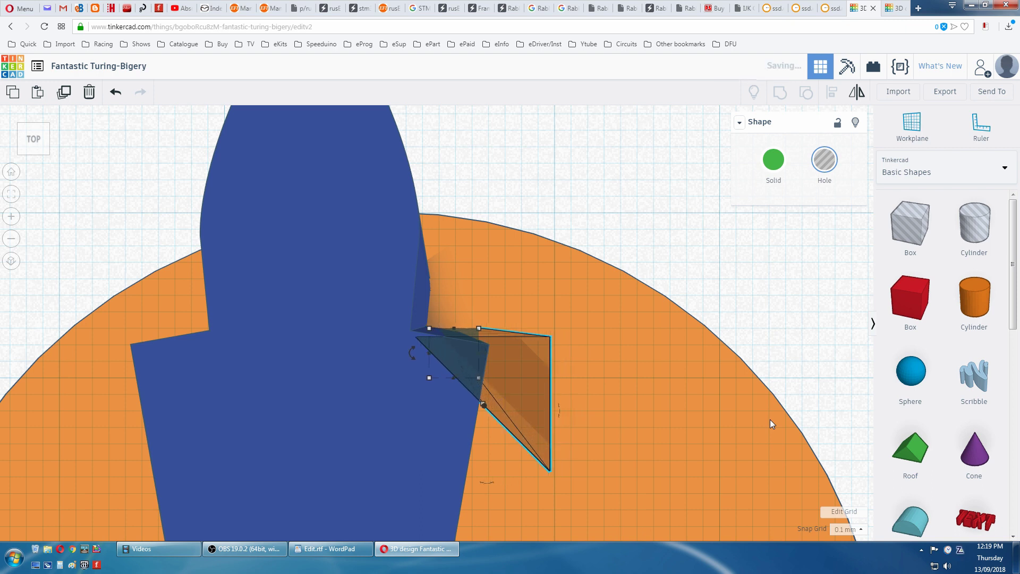
key("Left")
key("Up")
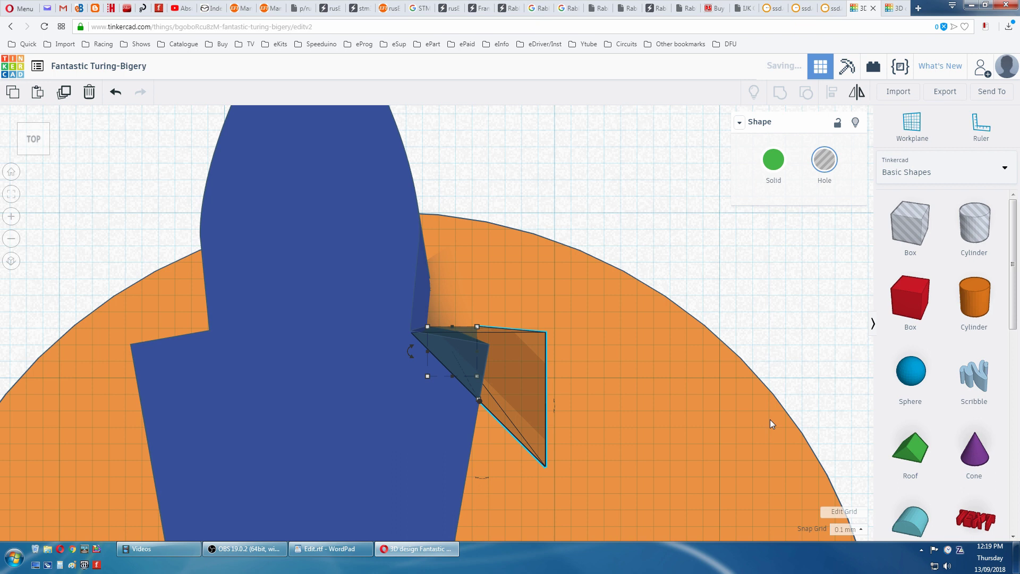
key("Up")
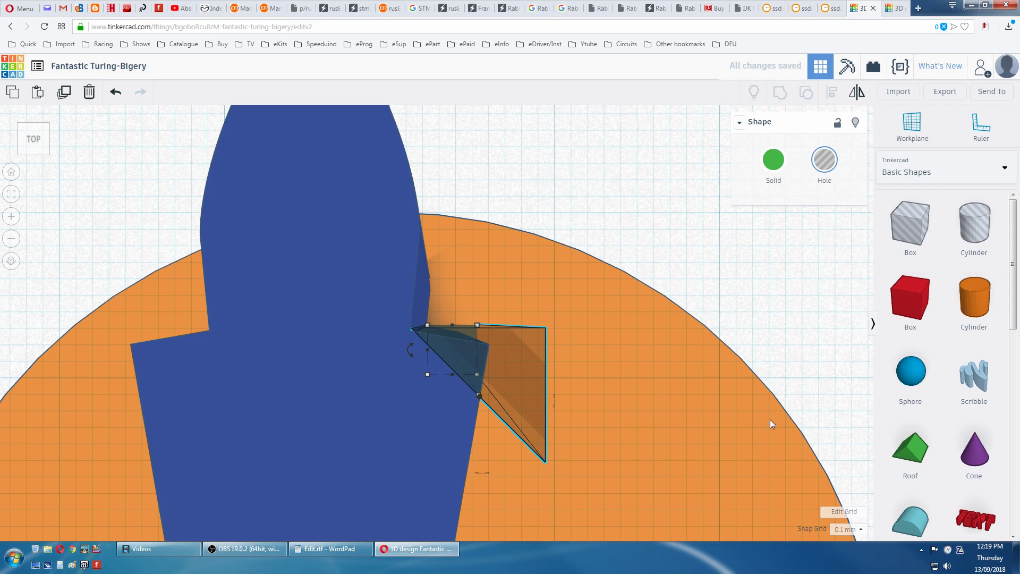
key("Left")
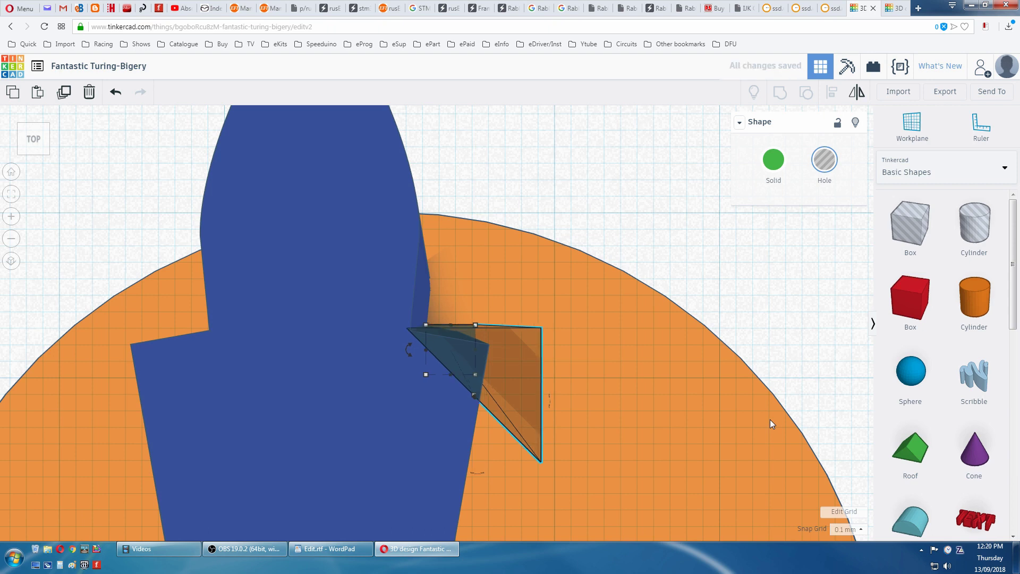
- Set the snap grid to 1.0 mm, duplicate the triangular hole and move the copy about 15 mm left to the wedge's left side
middle_click_drag(611, 425, 696, 420)
right_click_drag(696, 420, 643, 435)
middle_click_drag(643, 435, 685, 426)
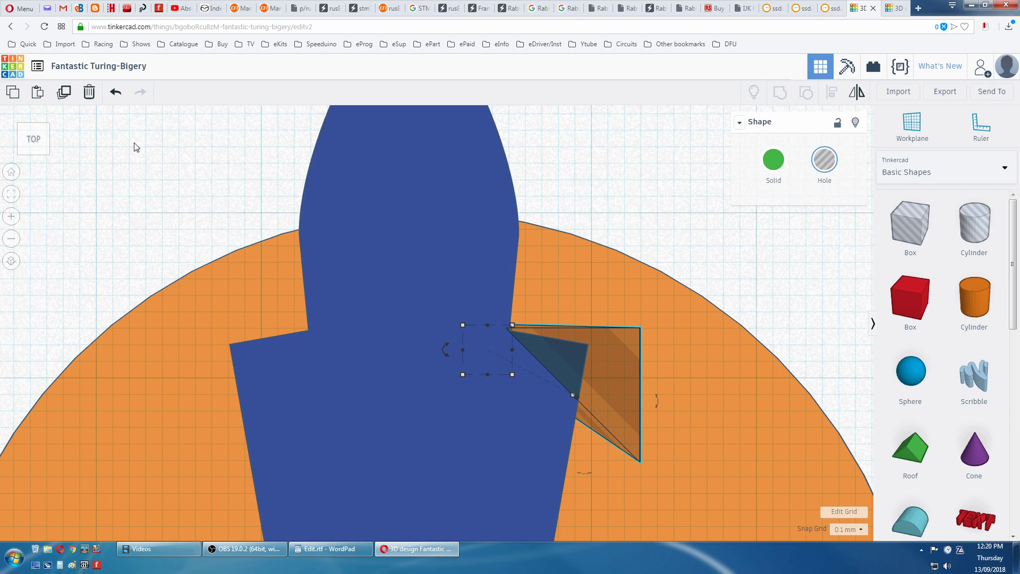
key("ctrl+z")
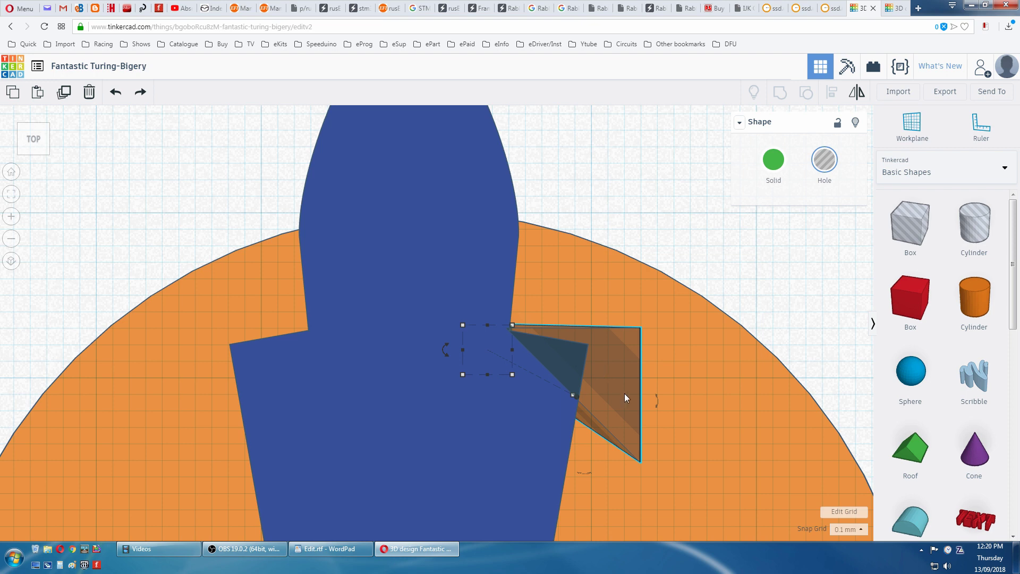
left_click(849, 529)
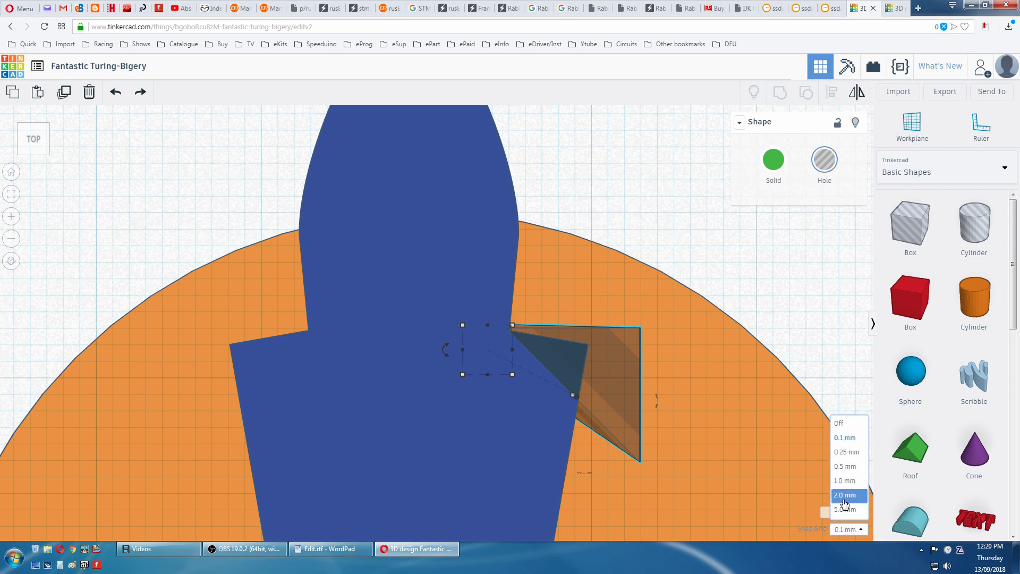
left_click(838, 481)
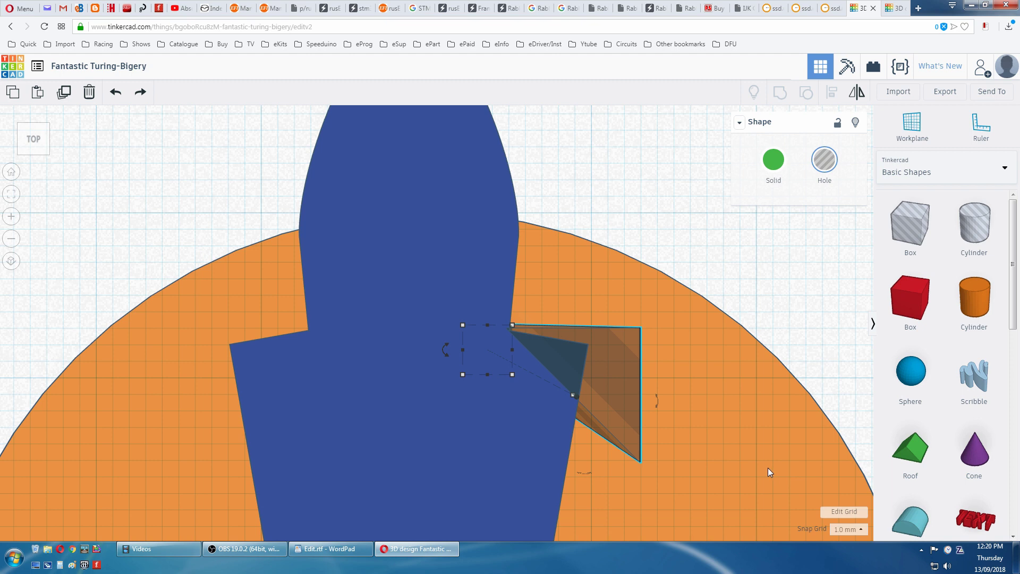
key("ctrl+d")
key("shift+Left")
key("shift+Left")
key("shift+Left")
key("shift+Left")
key("shift+Left")
key("Left")
key("Left")
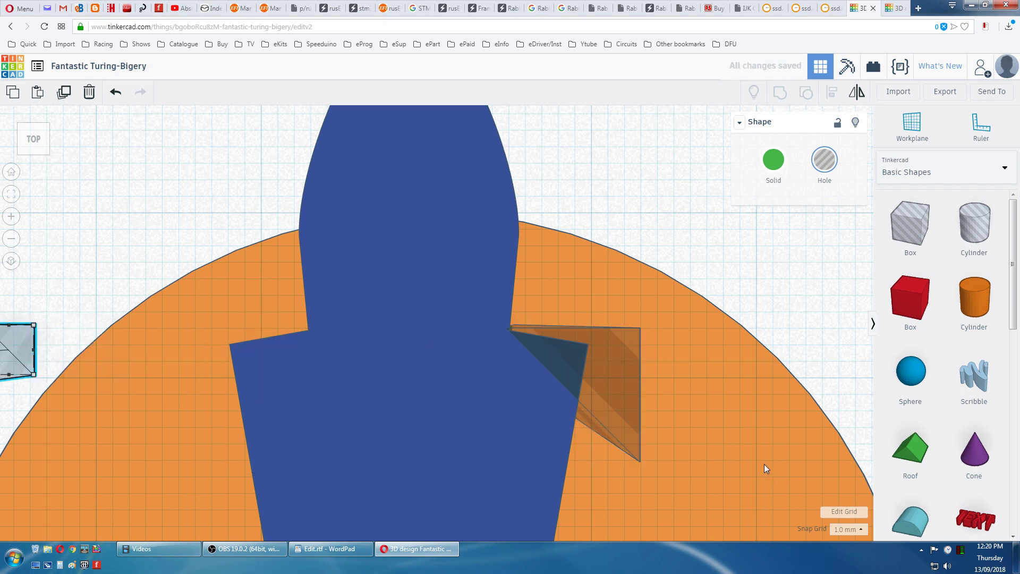
key("Left")
key("shift+Right")
key("Right")
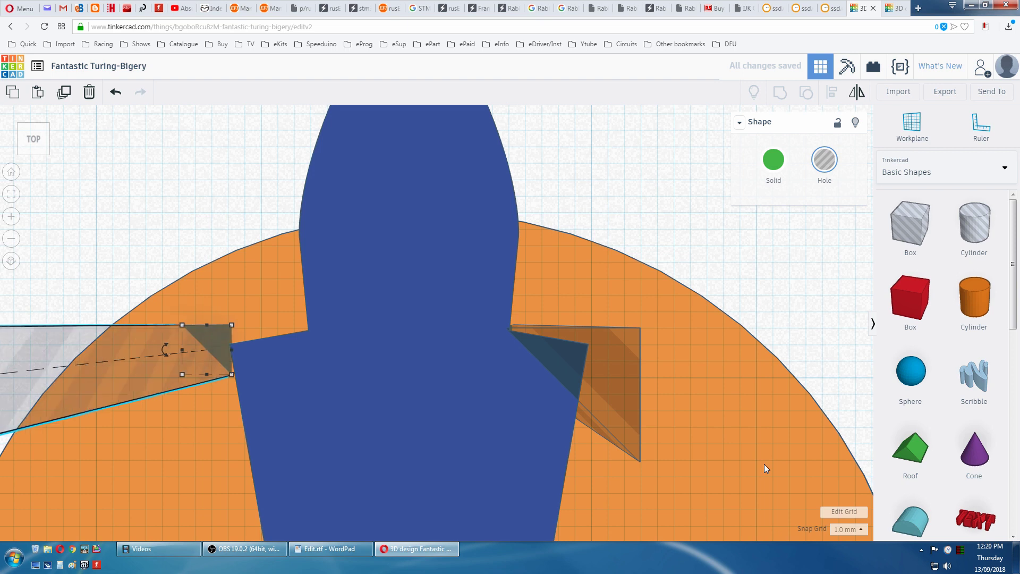
key("Right")
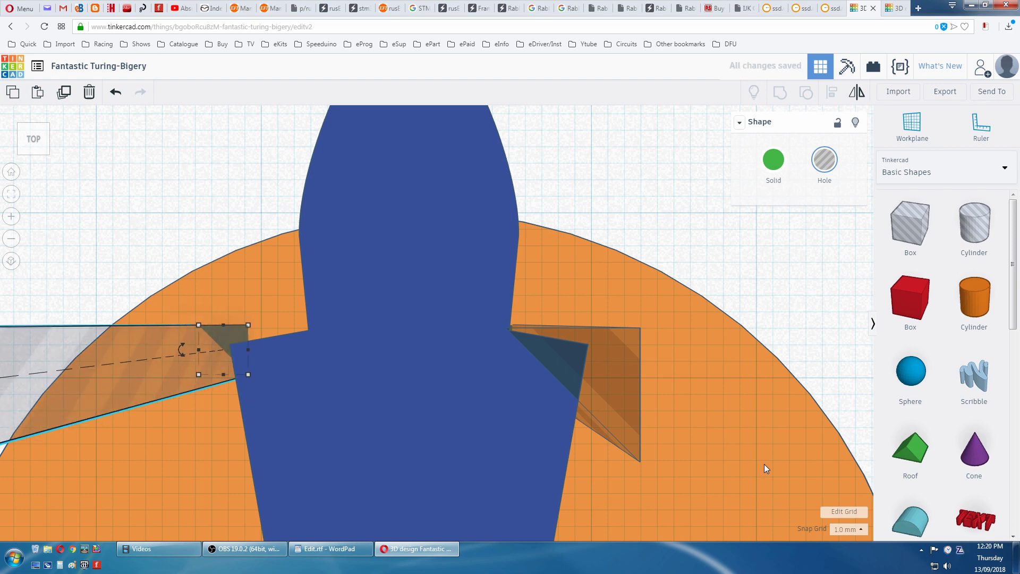
key("Right")
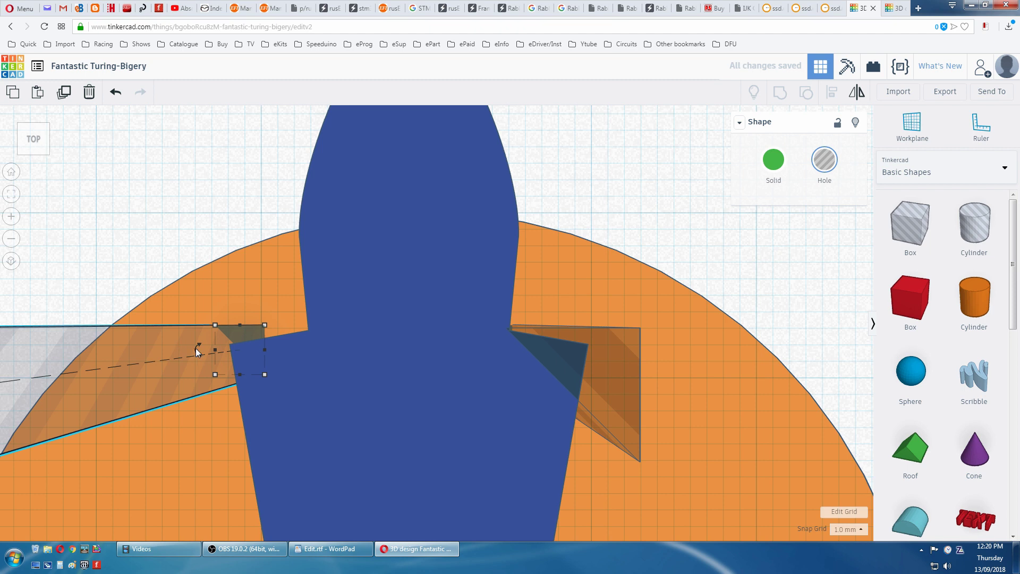
- Rotate the copied hole 90° counterclockwise and move it 8 mm right so it overlaps the wedge's left shoulder
left_click_drag(195, 349, 245, 407)
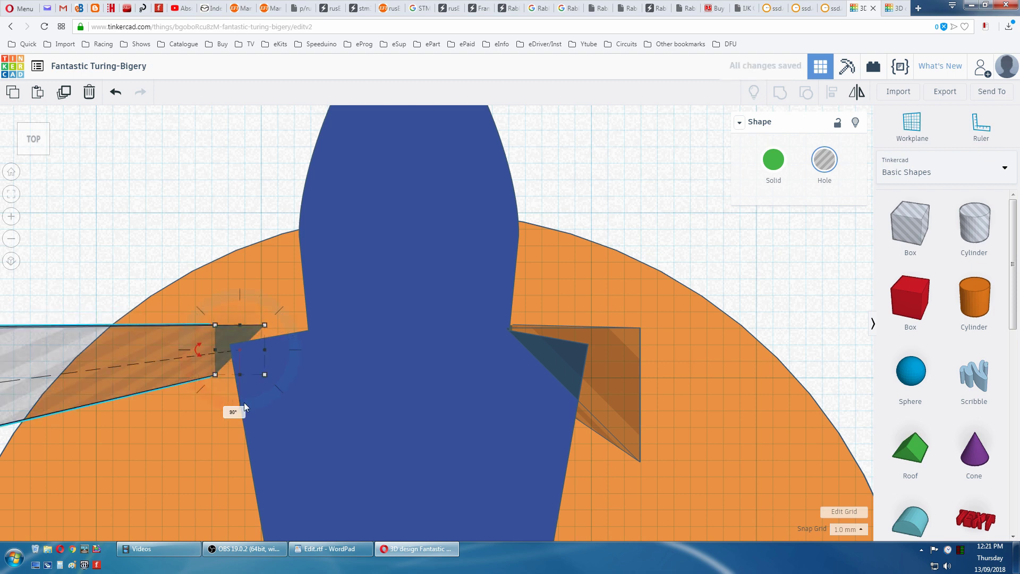
key("Right")
key("Right")
key("Right")
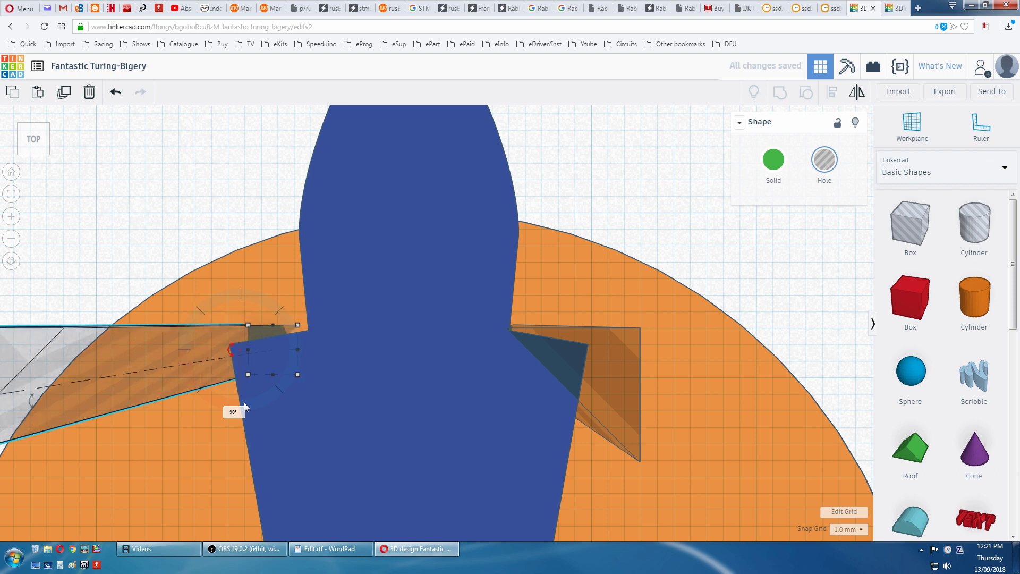
key("Right")
key("Right")
key("Right")
key("Right")
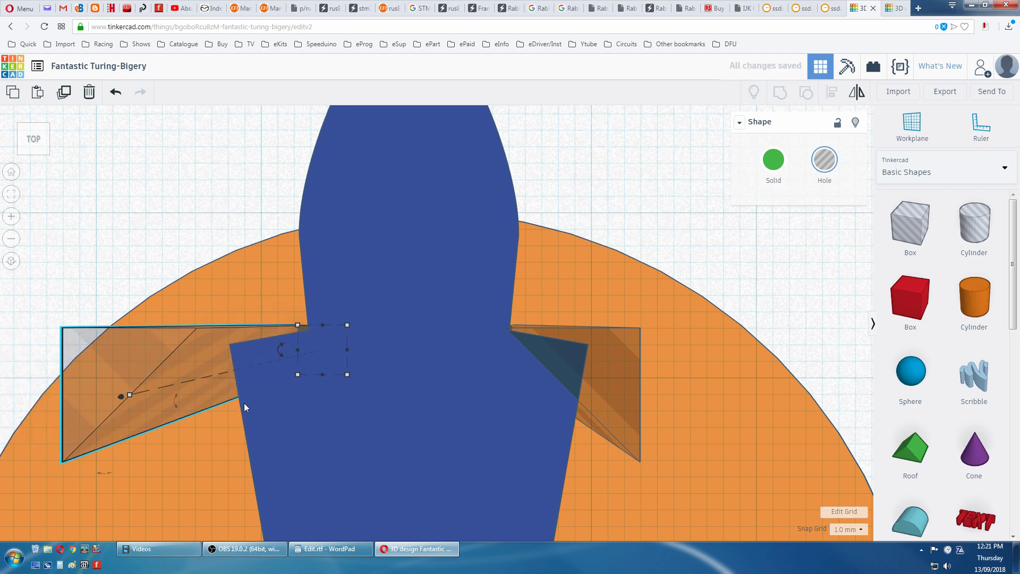
key("Right")
key("Right")
key("Right")
key("Right")
key("Right")
key("Right")
key("Right")
key("Right")
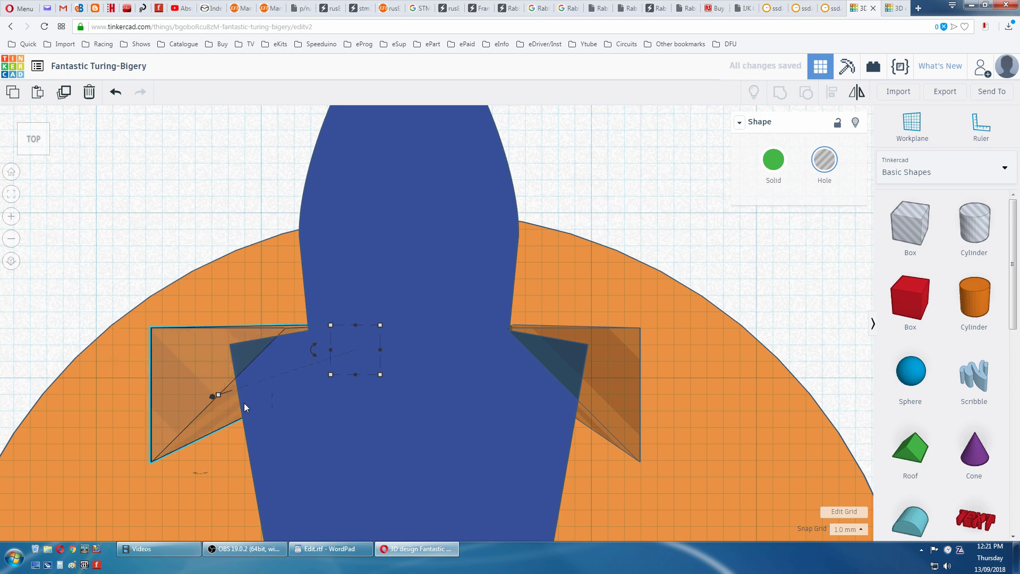
key("Right")
key("Right")
key("Right")
key("Right")
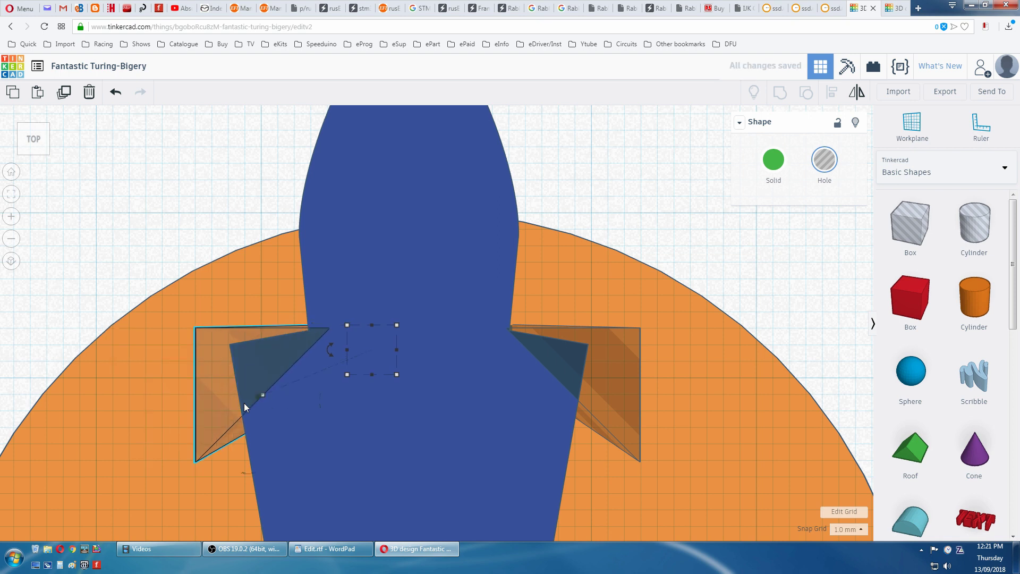
- Set the snap grid to 0.1 mm and nudge the copied hole a net 0.4 mm left to meet the left shoulder's inner corner
left_click(862, 530)
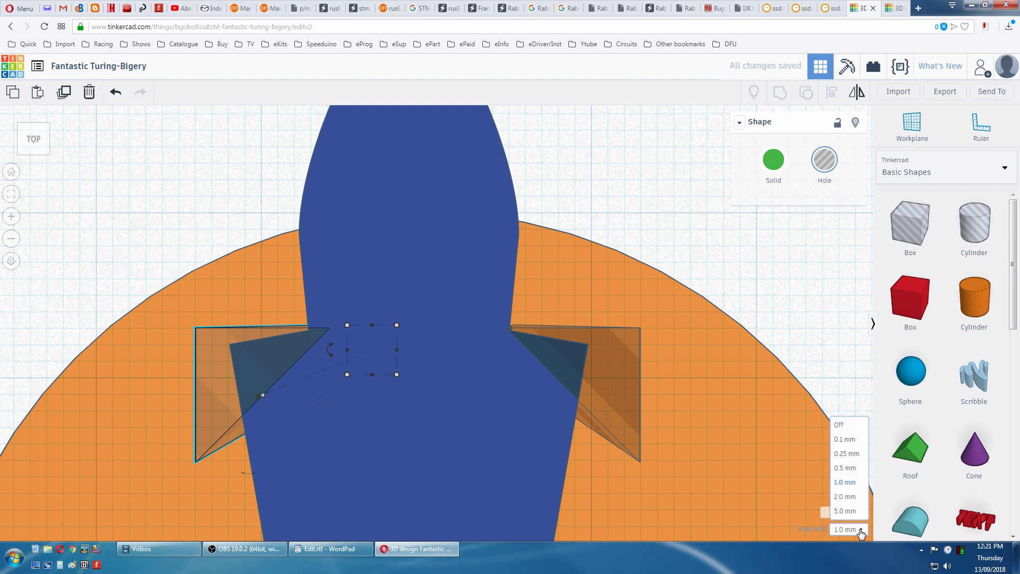
left_click(842, 439)
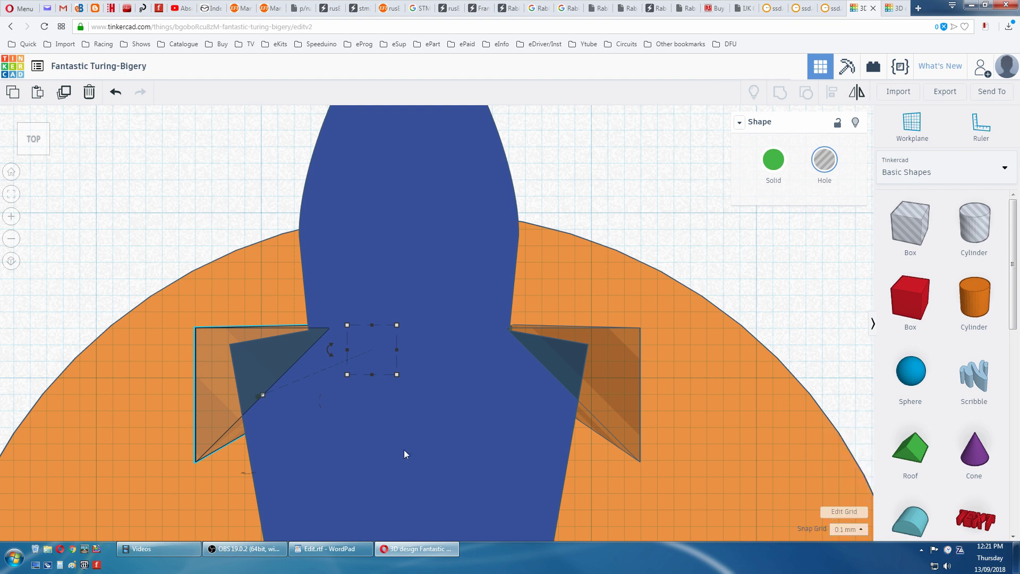
middle_click_drag(404, 449, 521, 458)
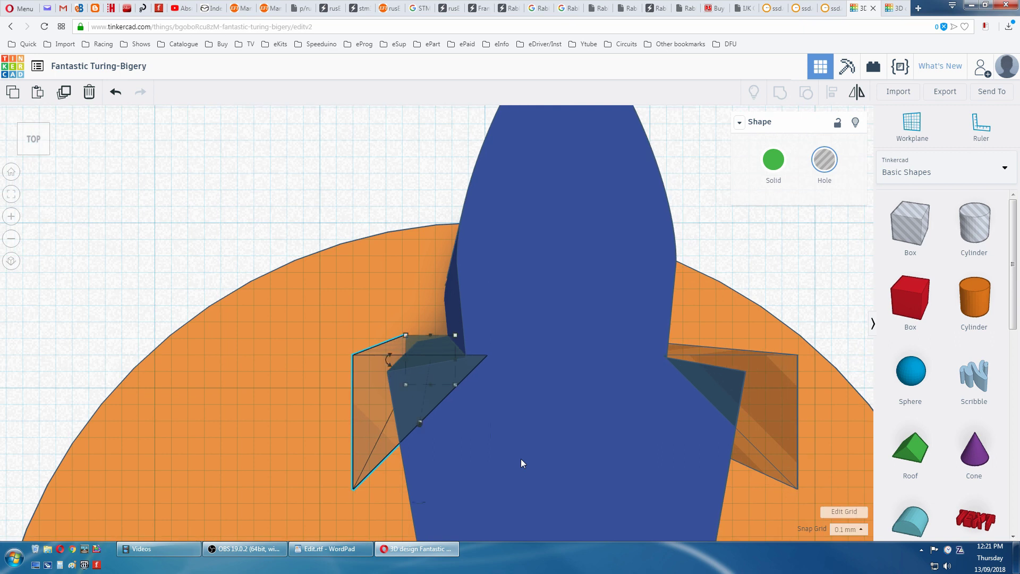
key("Left")
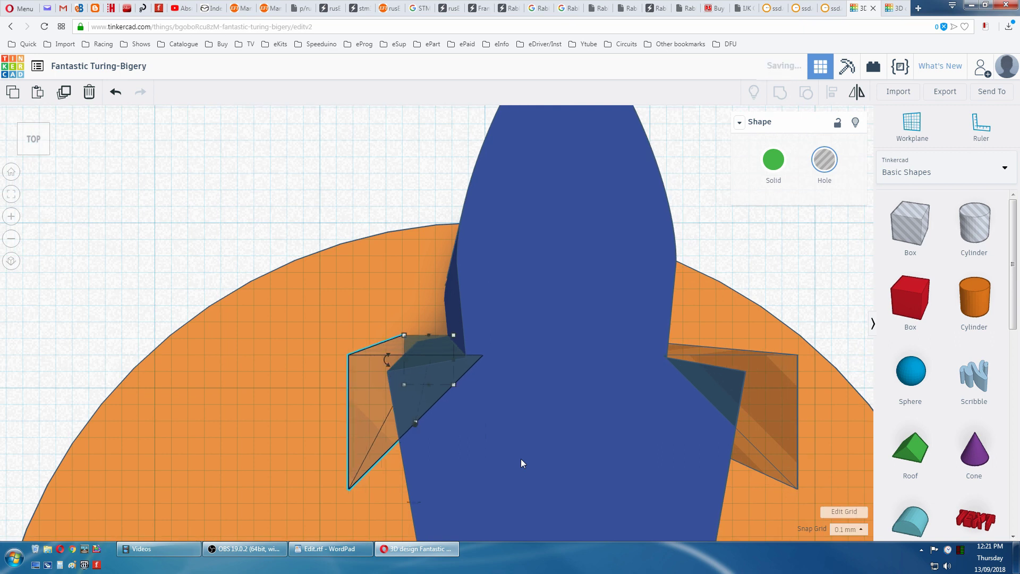
key("Left")
key("Left")
key("Left")
key("Left")
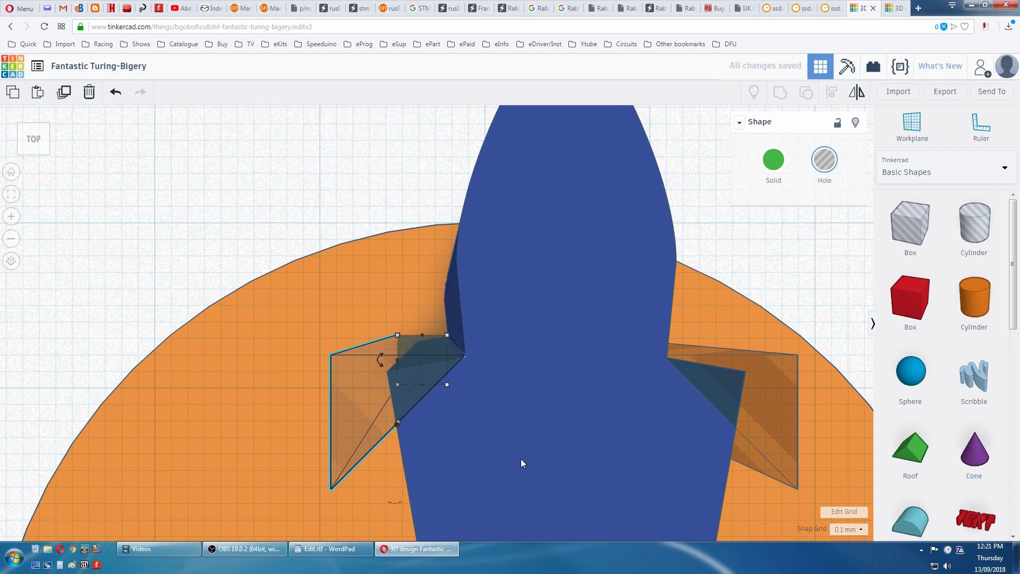
key("Right")
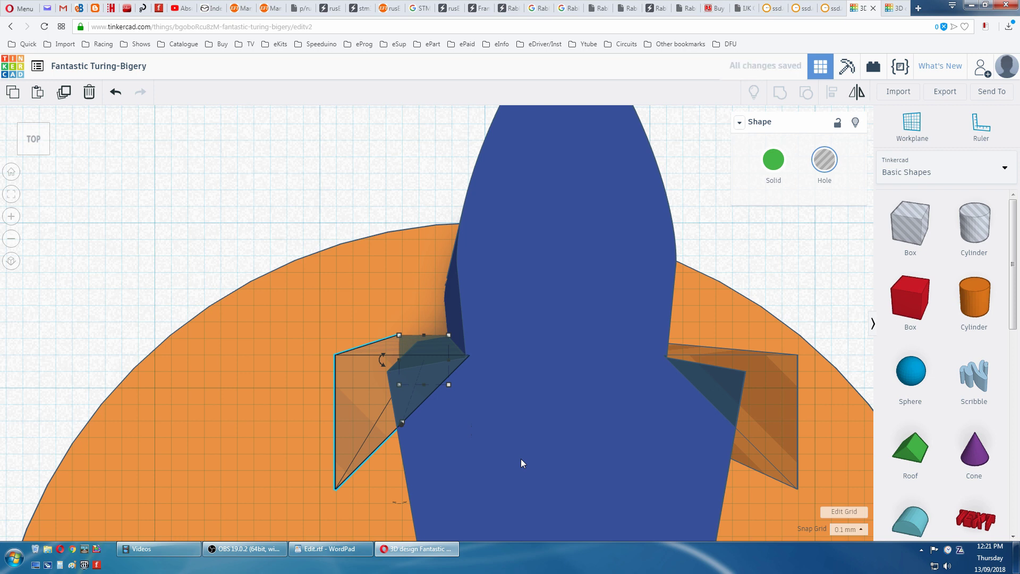
- Fine-tune the left triangular hole in 0.1 mm sideways nudges so its tip meets the wedge's left inner corner
right_click_drag(541, 442, 505, 449)
middle_click_drag(493, 449, 566, 454)
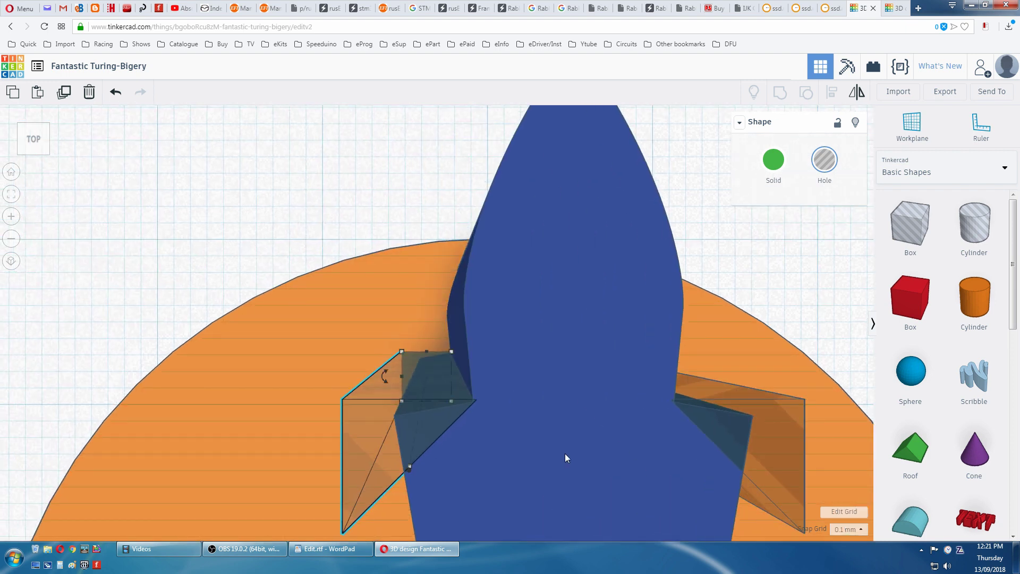
key("Left")
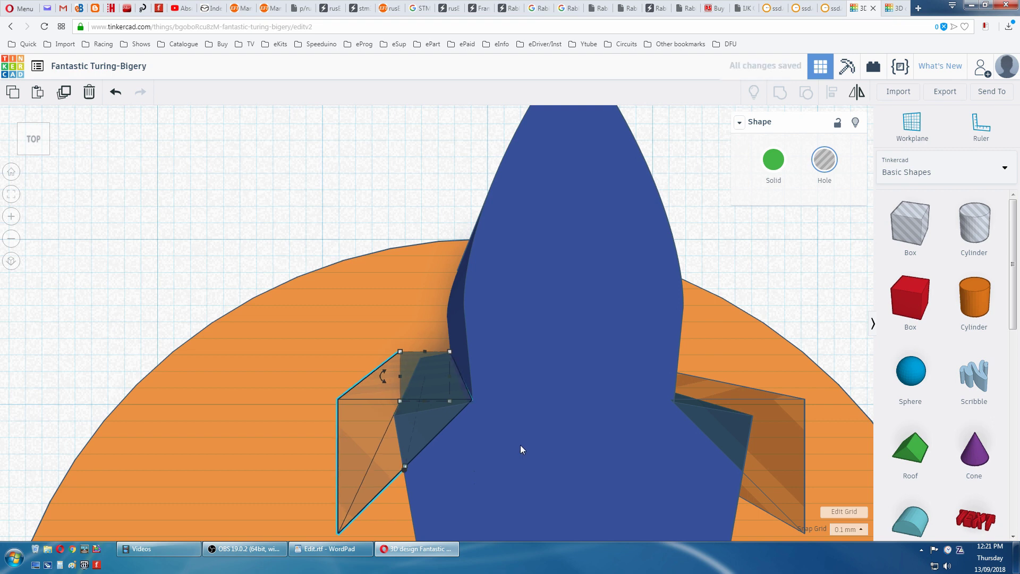
right_click_drag(521, 445, 548, 404)
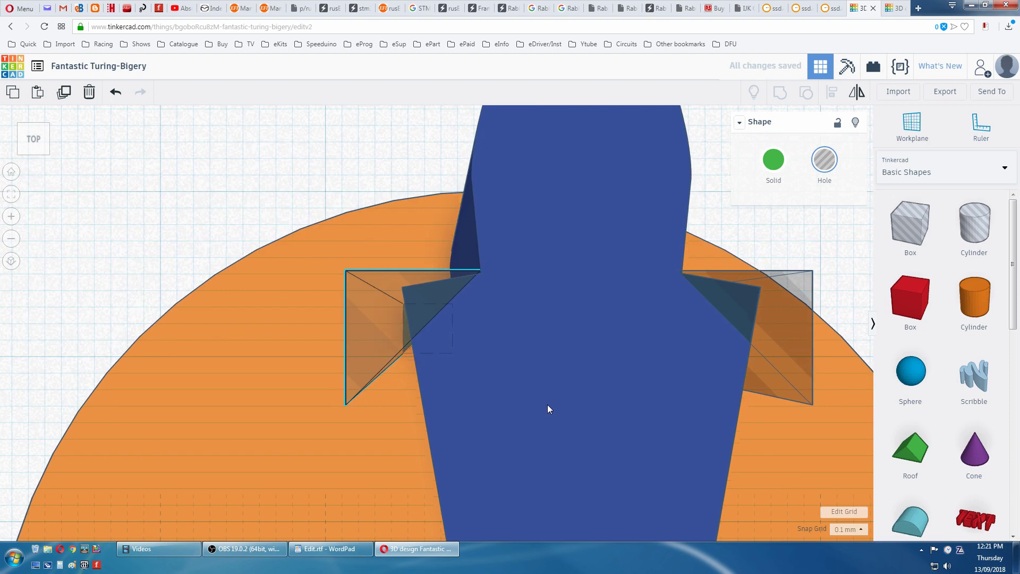
middle_click_drag(548, 406, 497, 408)
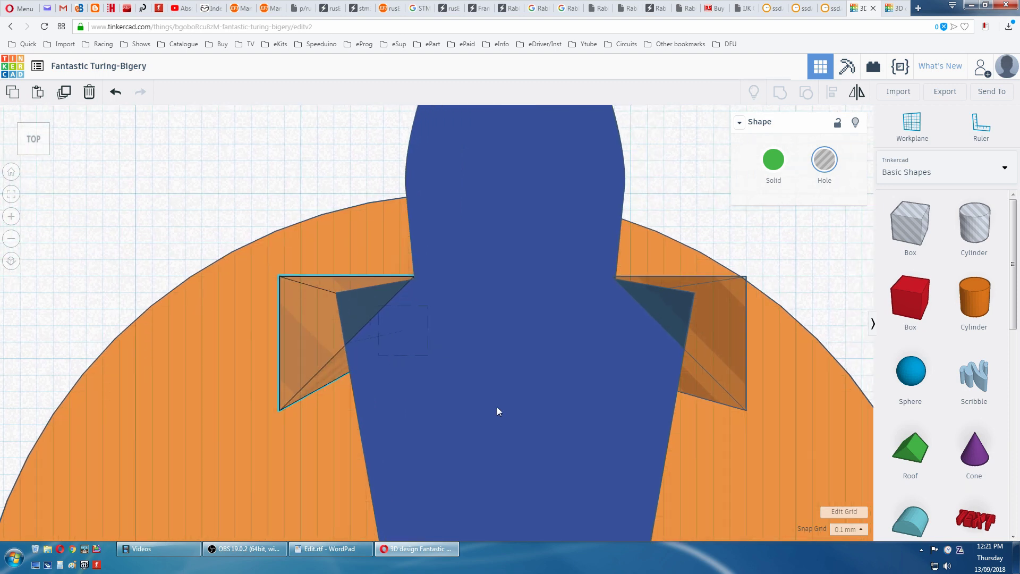
scroll(498, 387, "up", 1)
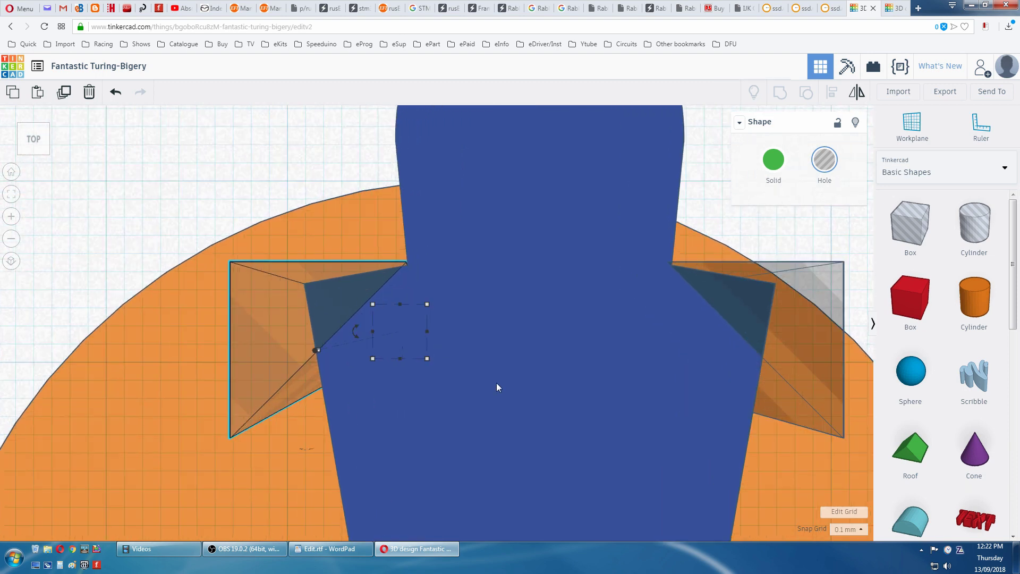
scroll(497, 383, "up", 1)
scroll(497, 383, "up", 1)
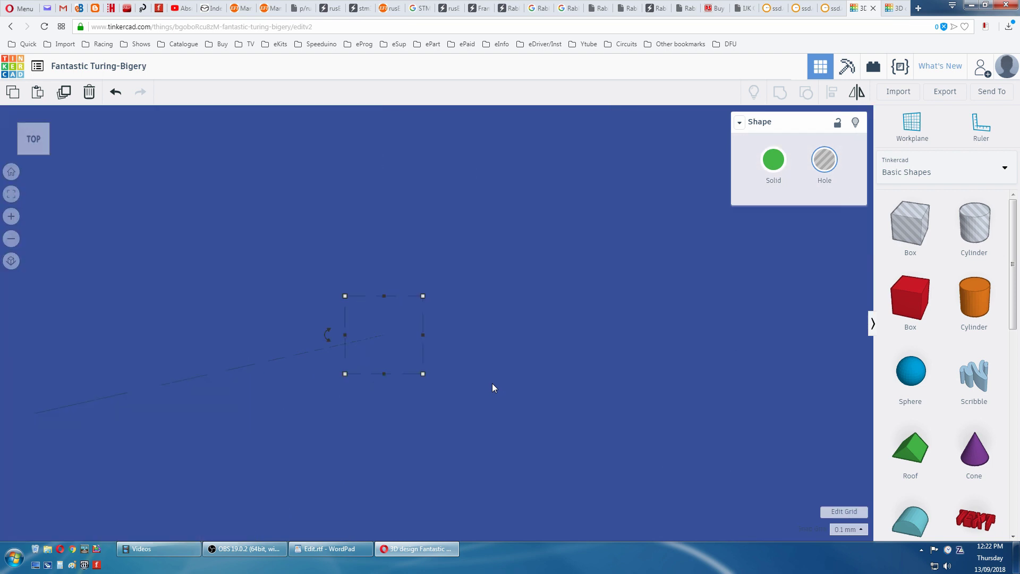
scroll(492, 383, "down", 1)
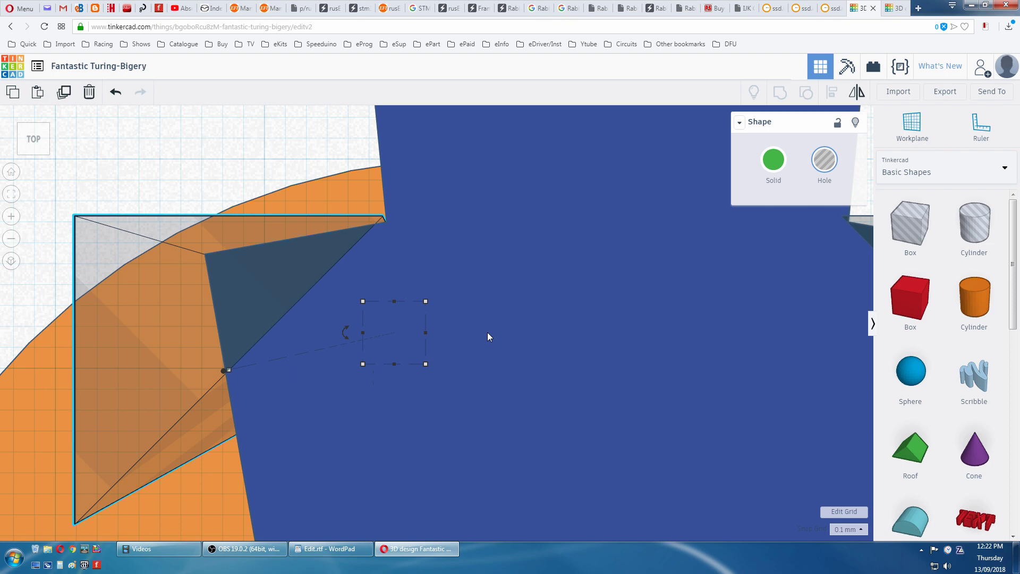
key("Right")
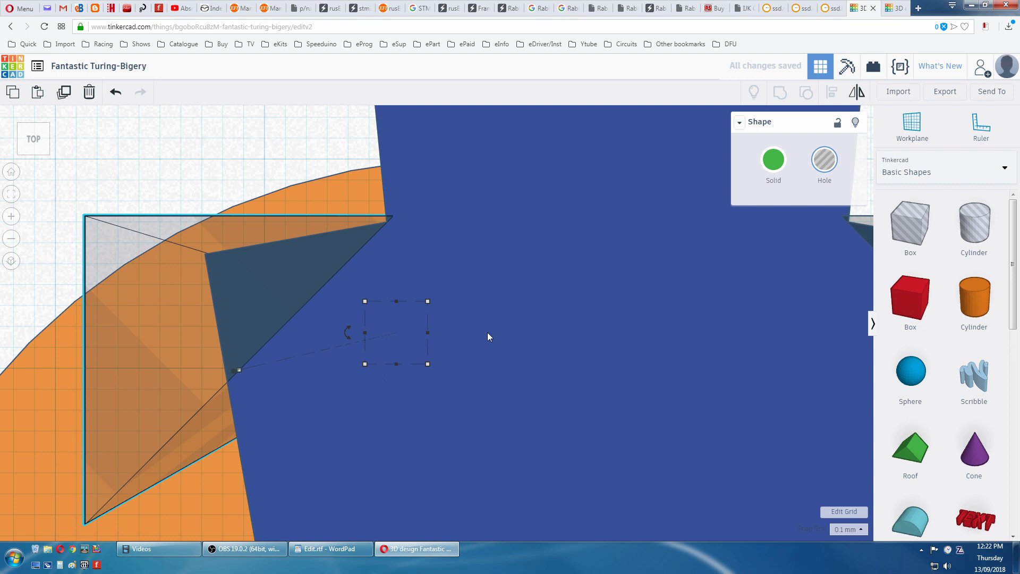
- Group both triangular holes with the tooth wedge to cut away its left and right shoulders
right_click_drag(620, 394, 491, 393)
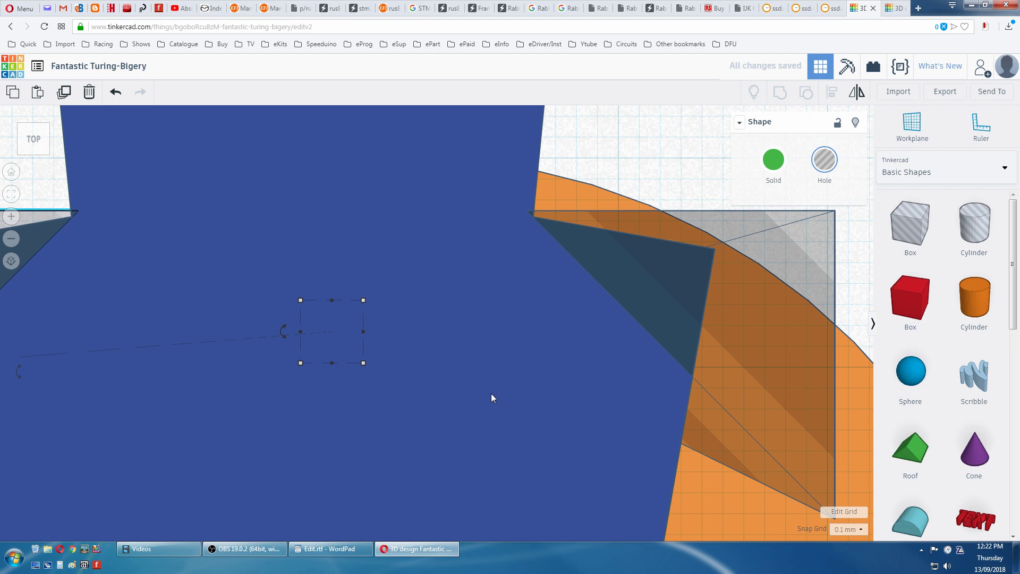
left_click(776, 368)
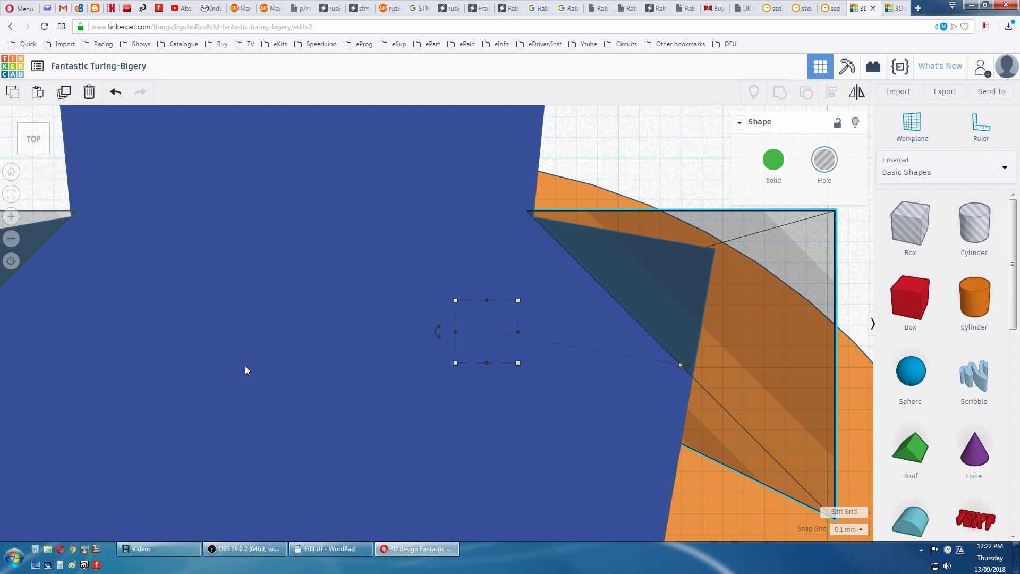
right_click_drag(245, 366, 362, 364)
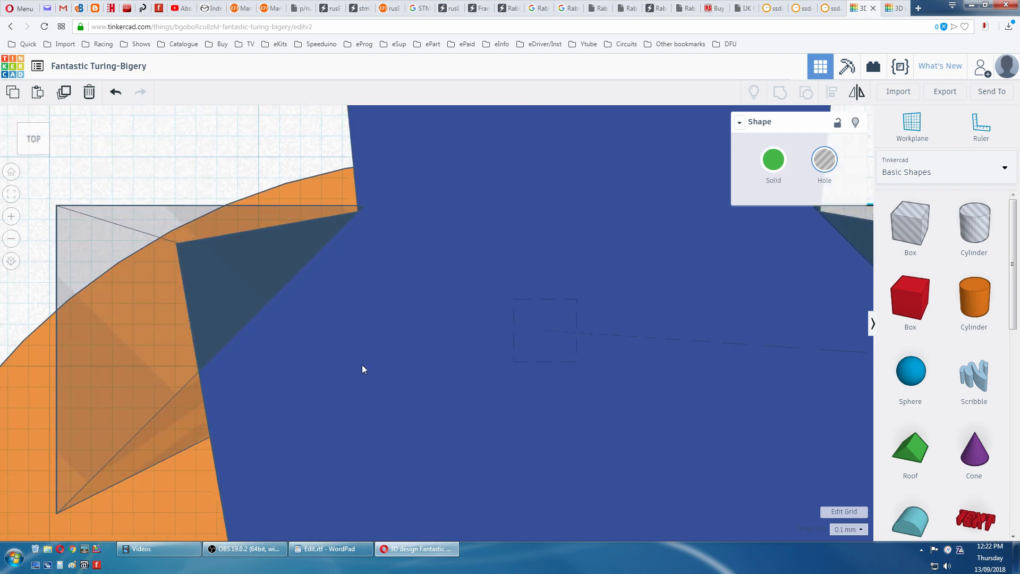
scroll(513, 368, "down", 5)
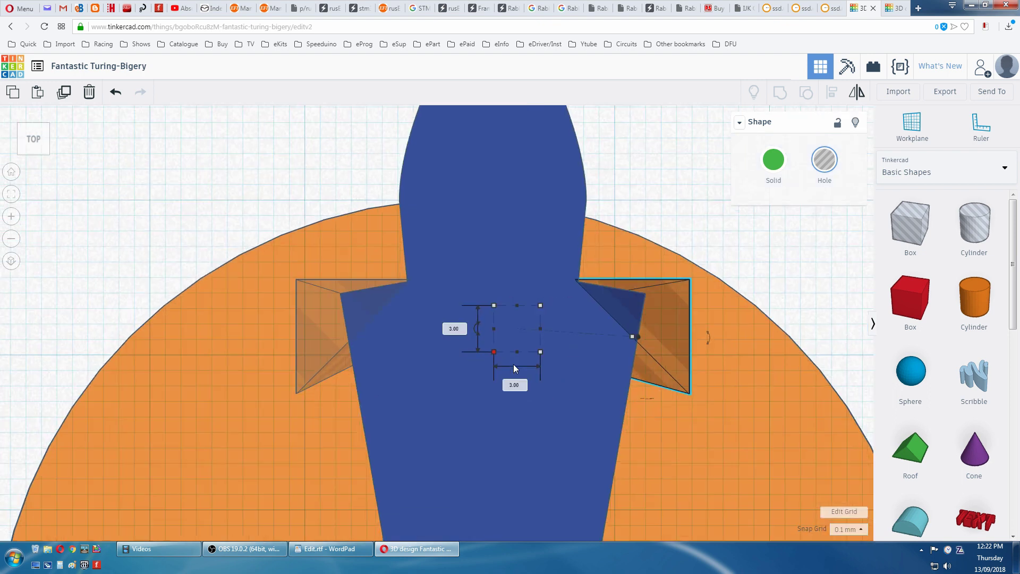
scroll(514, 366, "down", 2)
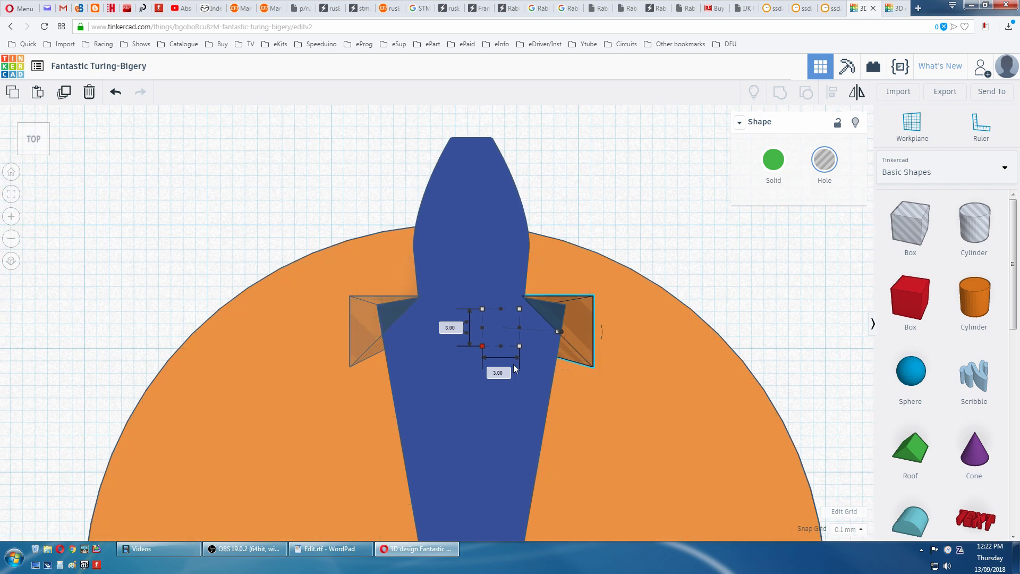
scroll(514, 368, "down", 2)
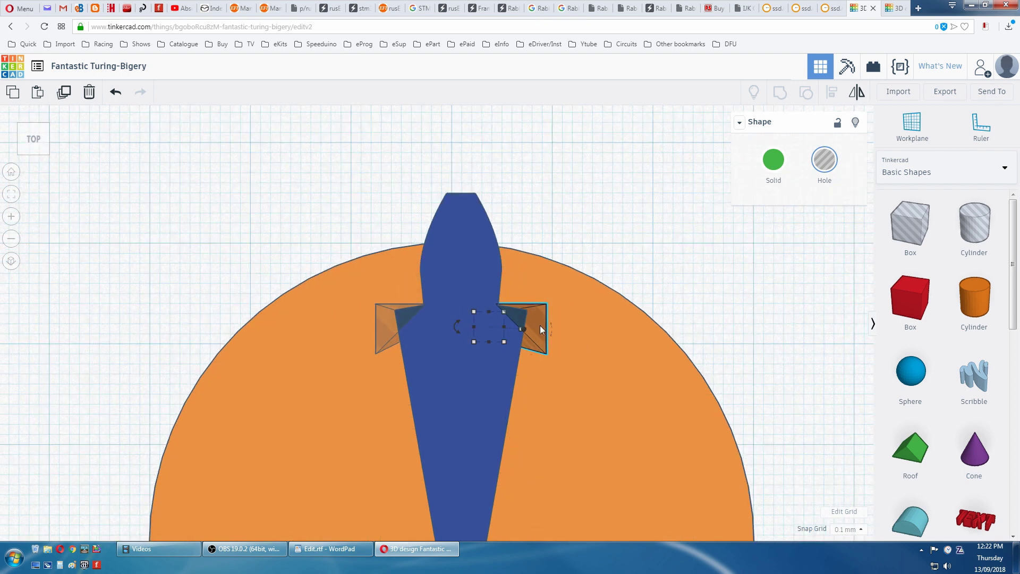
left_click(390, 327, "shift")
left_click(445, 375, "shift")
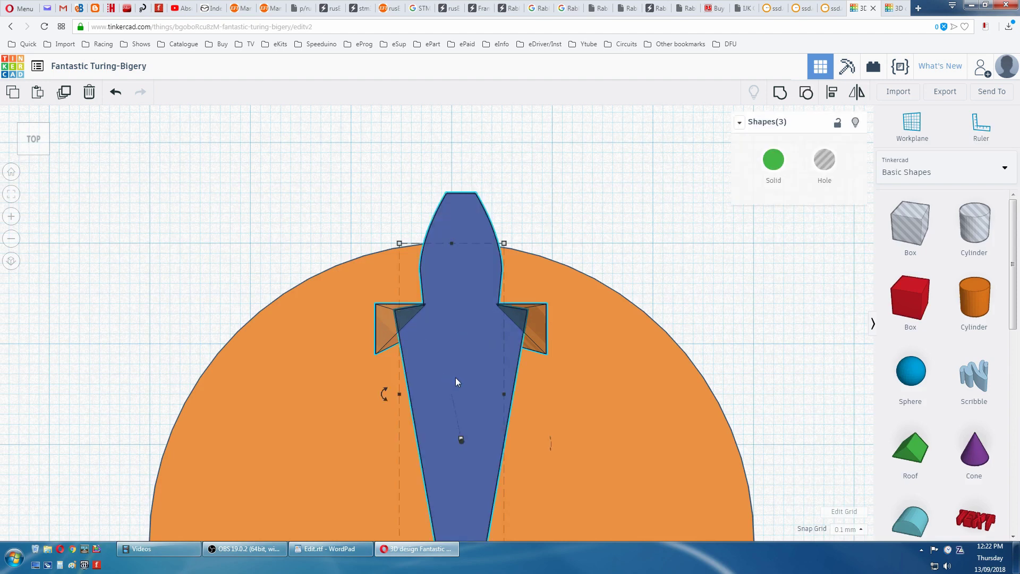
left_click(778, 93)
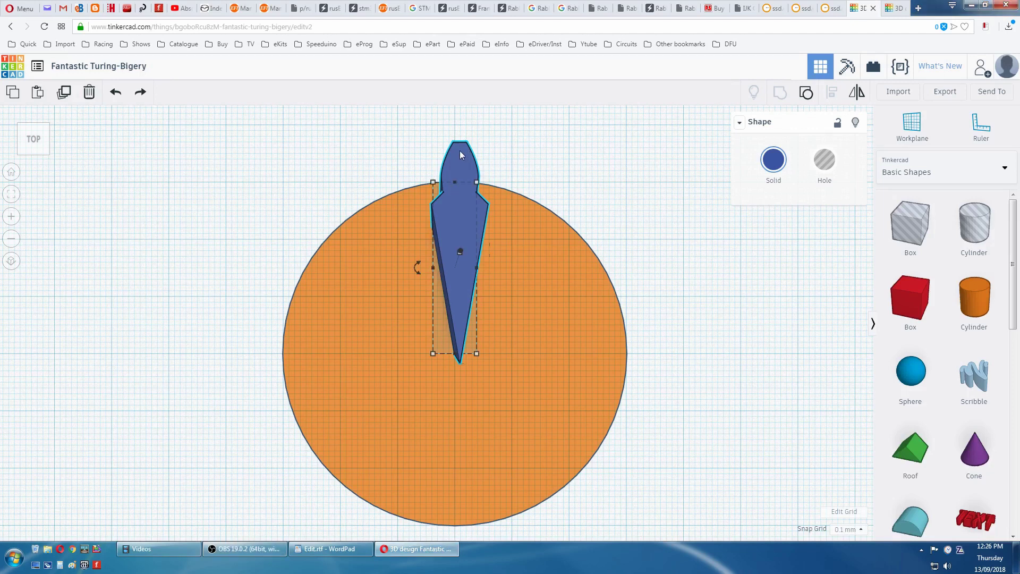
- Tilt the tooth wedge 20° to the left in the front plane and group it with the disc
left_click(11, 172)
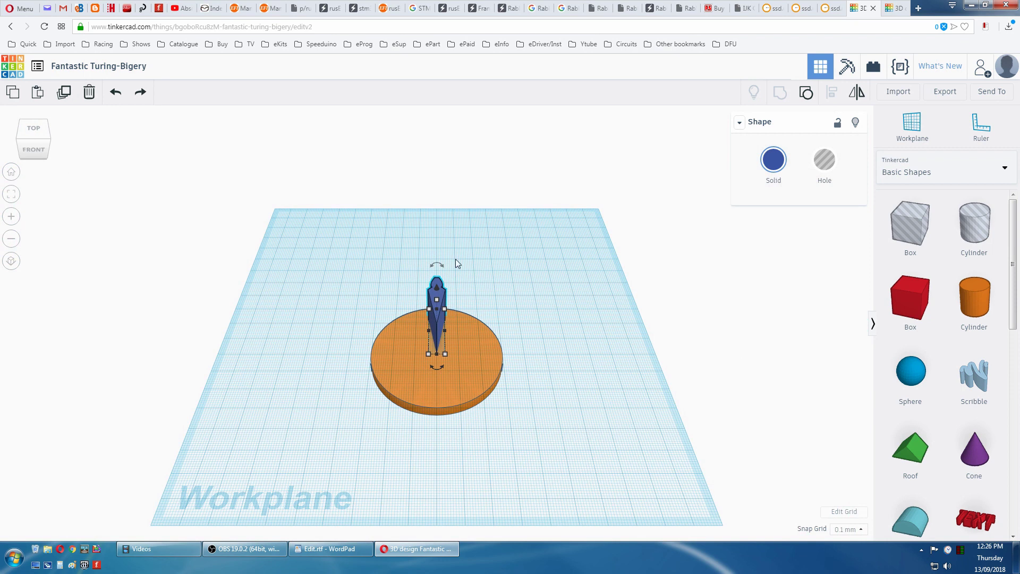
mouse_move(442, 267)
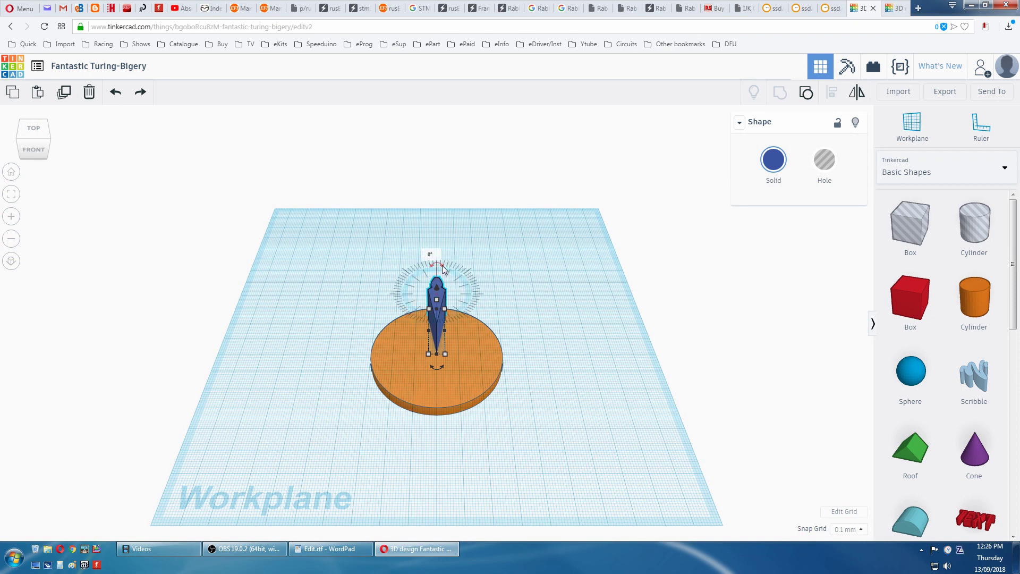
left_click_drag(443, 269, 421, 267)
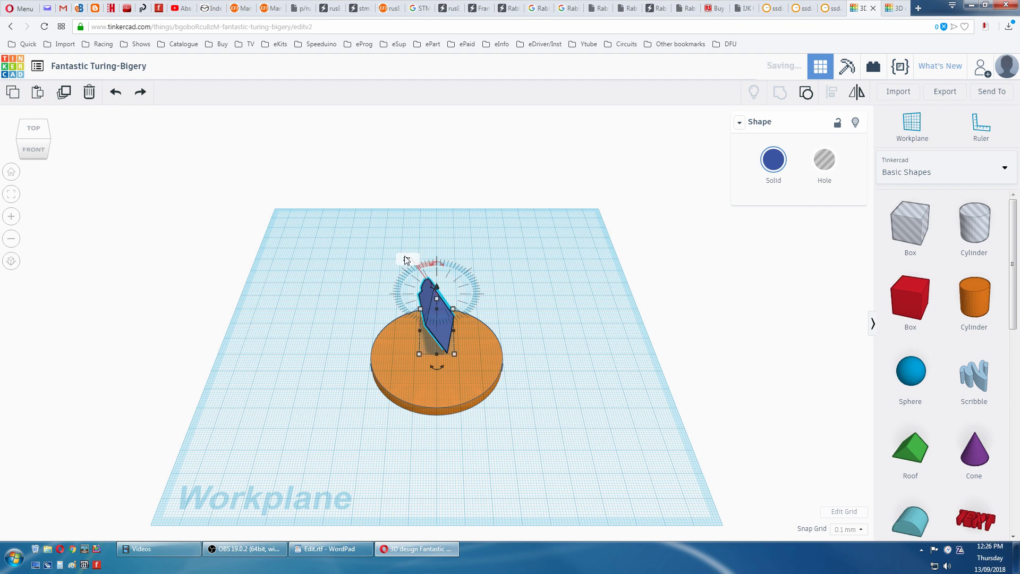
left_click(405, 260)
type("20")
key("Return")
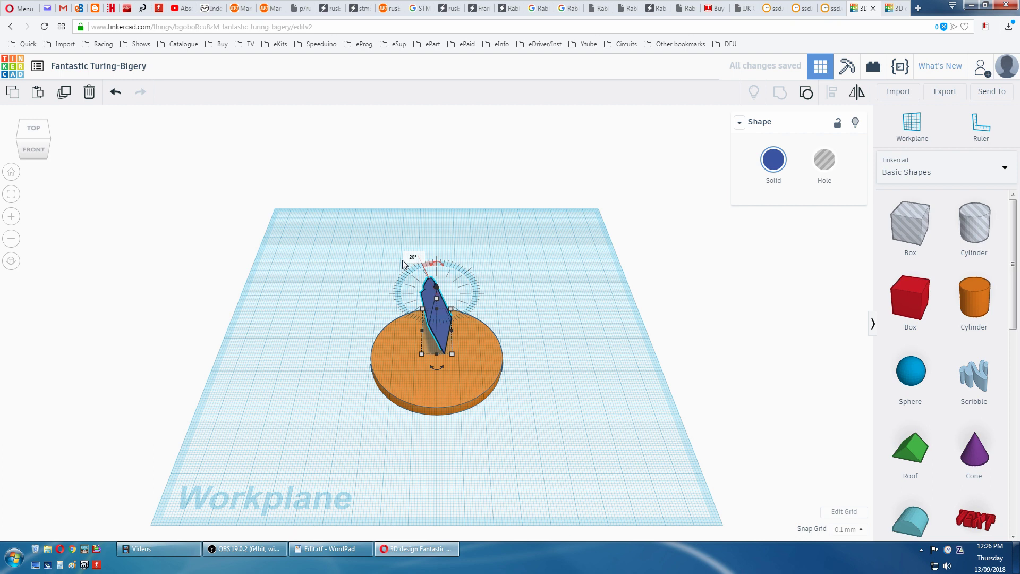
left_click(474, 358, "shift")
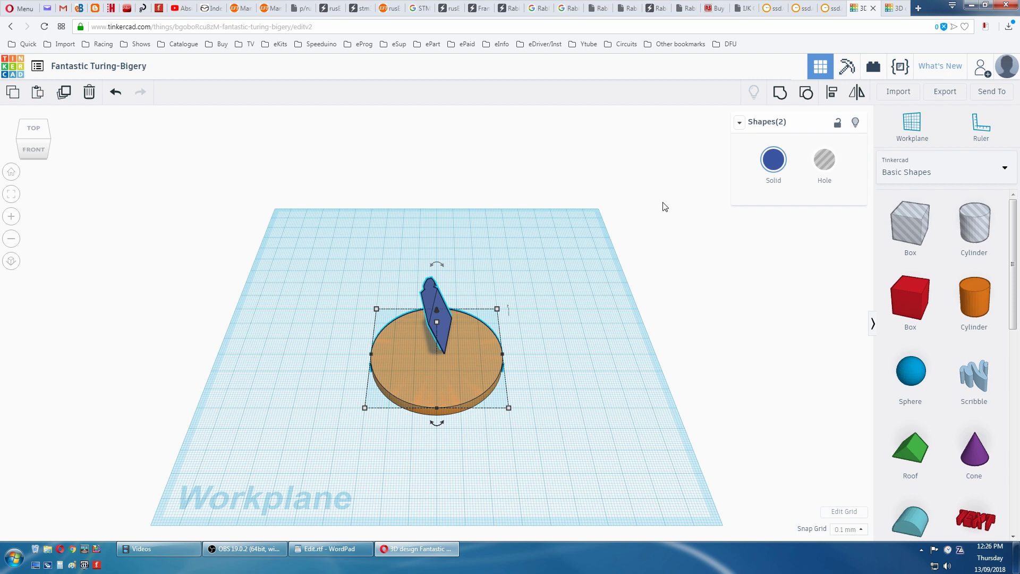
left_click(779, 94)
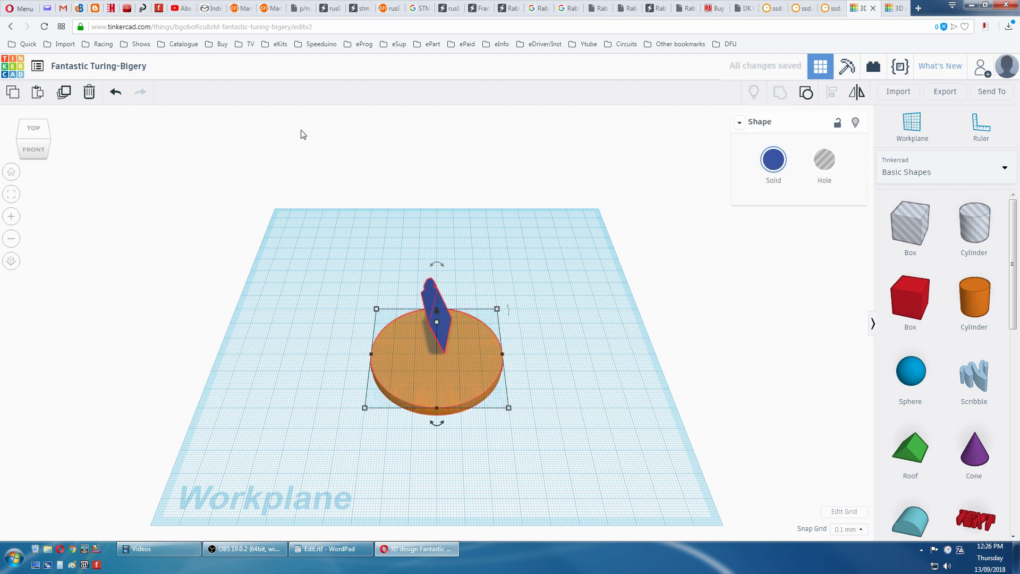
- Duplicate the tooth-and-disc group in place and rotate the copy by -20° about the vertical axis
left_click(64, 94)
left_click_drag(436, 424, 468, 432)
left_click(495, 469)
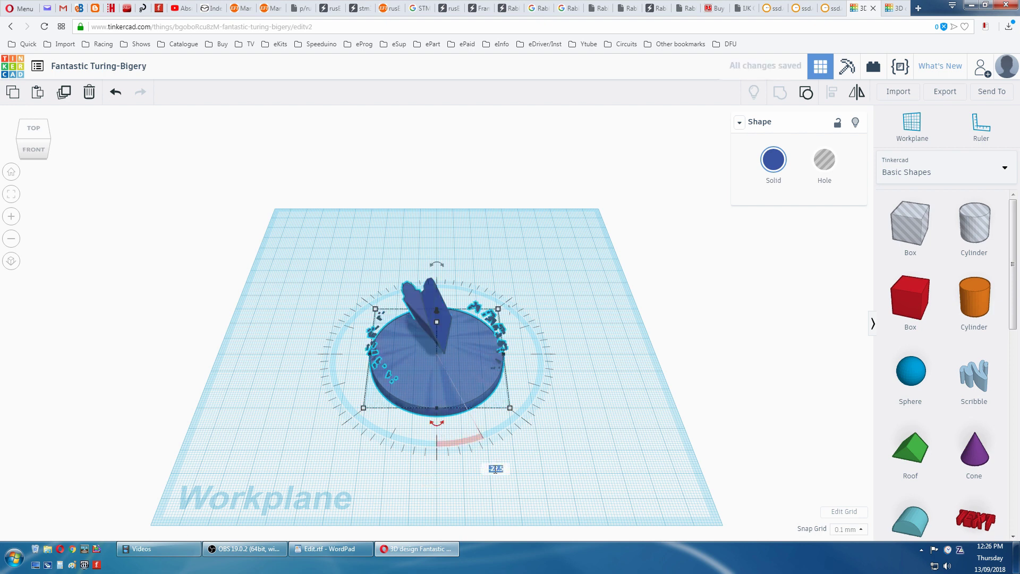
type("-30")
key("Return")
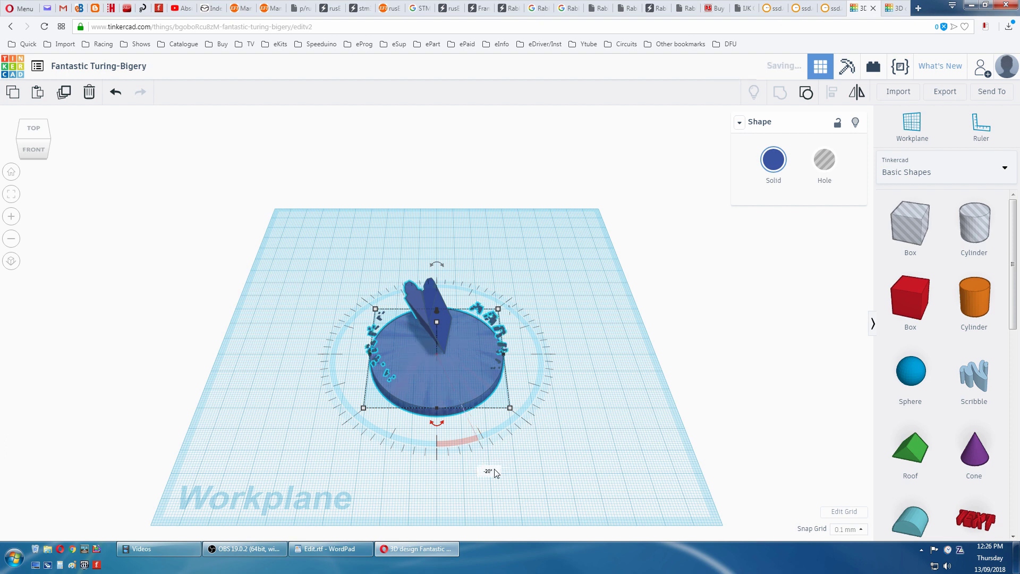
- Repeat the rotated duplication of the tooth-and-disc group until slanted teeth fill the full circle around the disc
left_click(64, 93)
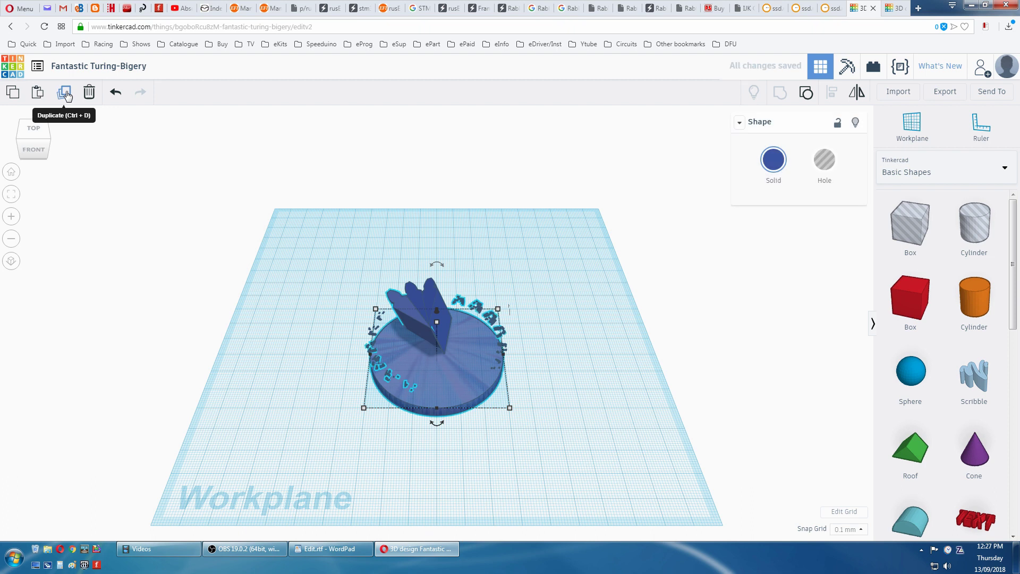
left_click(65, 93)
left_click(65, 94)
left_click(65, 94)
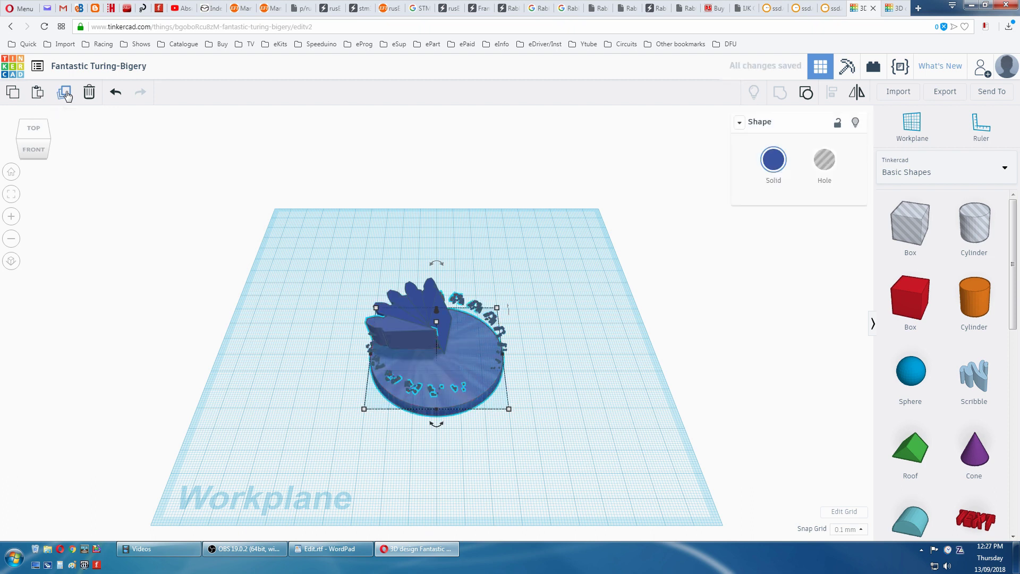
left_click(64, 93)
left_click(65, 93)
left_click(64, 93)
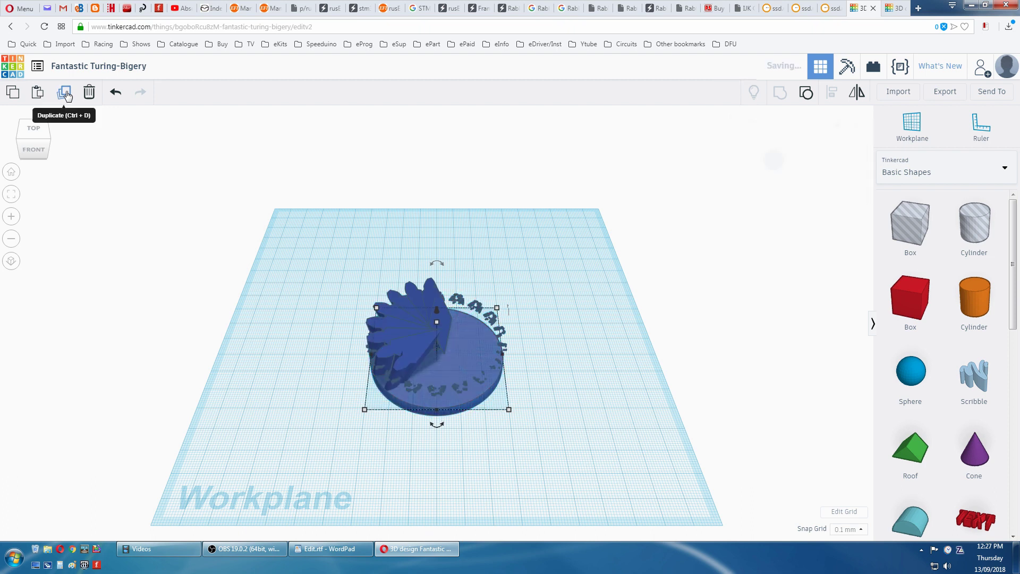
left_click(65, 94)
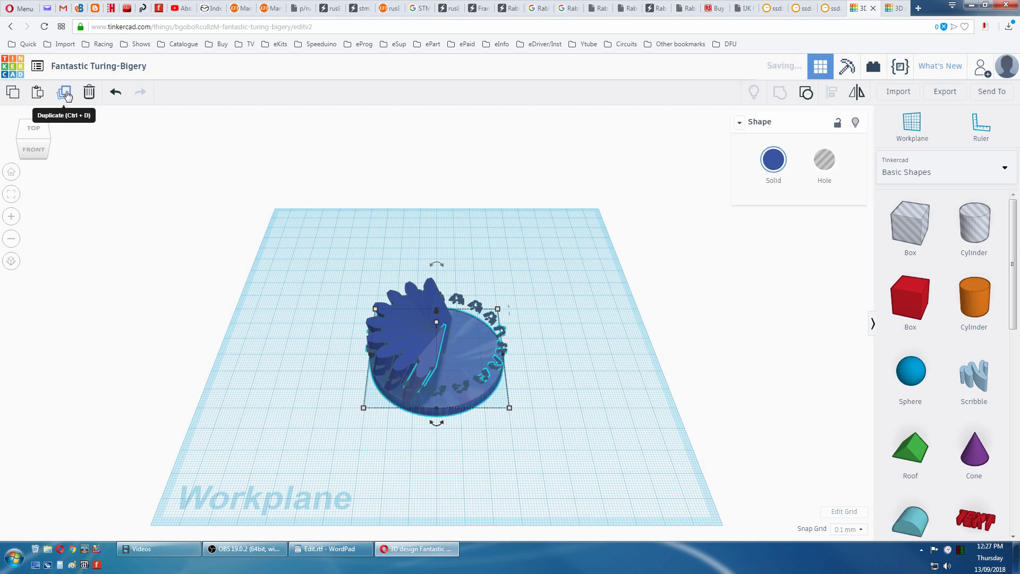
left_click(65, 93)
left_click(65, 94)
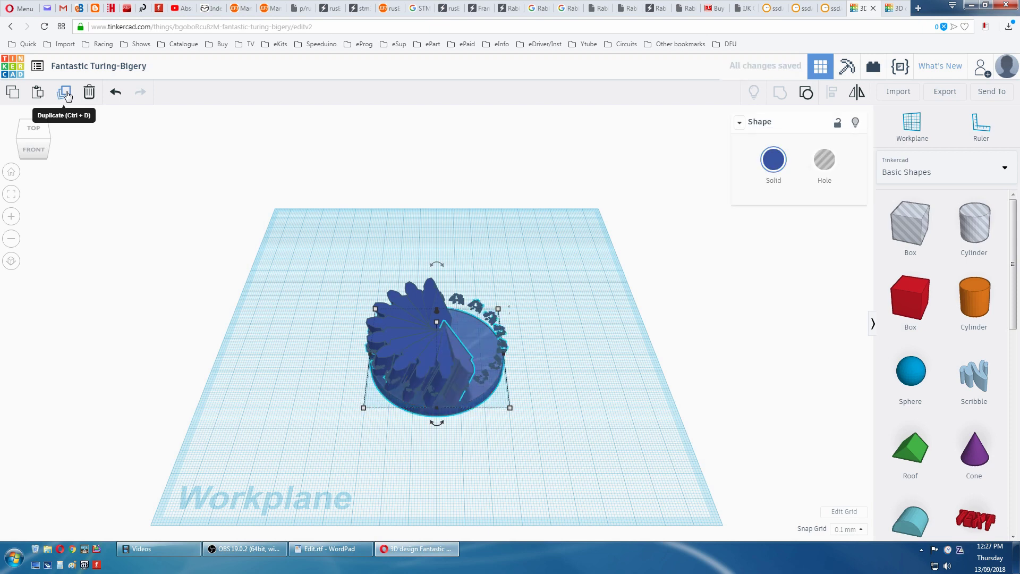
left_click(65, 94)
left_click(65, 94)
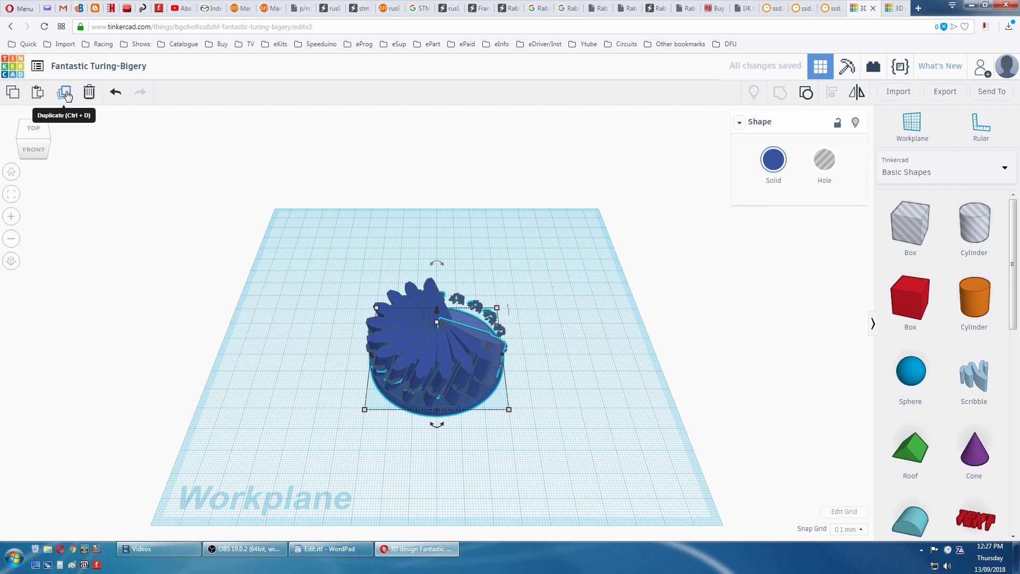
left_click(65, 93)
left_click(65, 93)
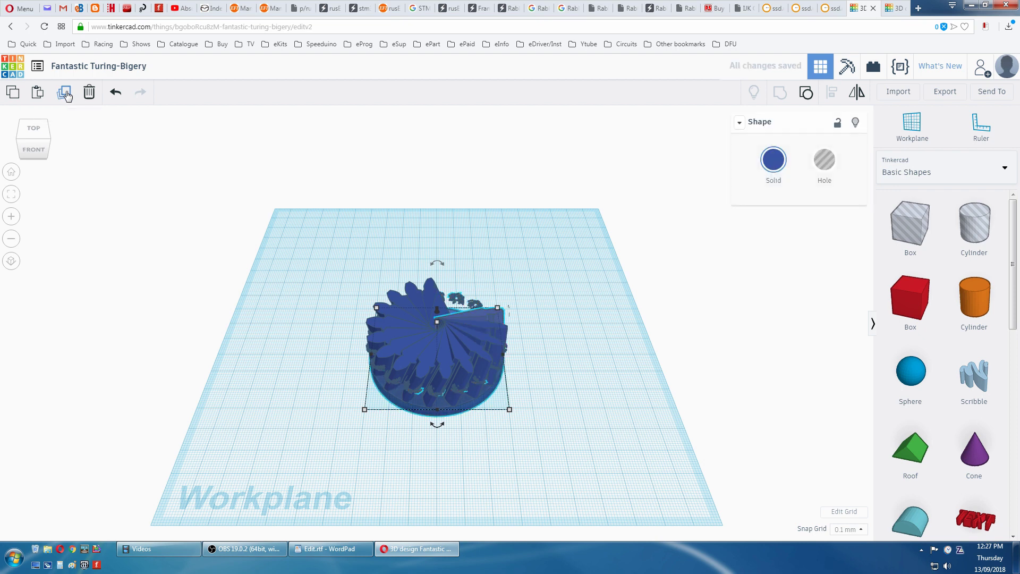
left_click(65, 94)
left_click(65, 94)
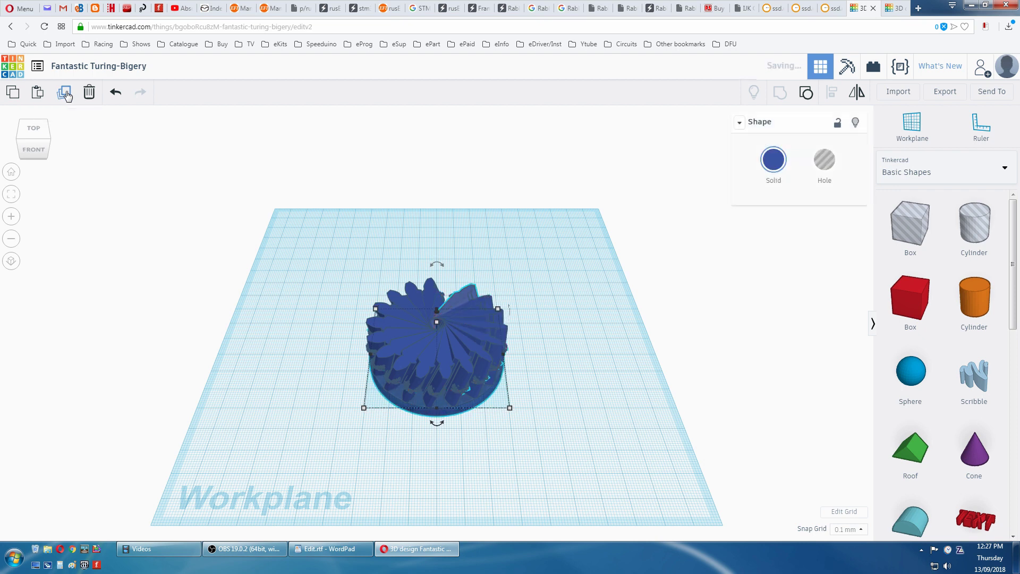
left_click(64, 94)
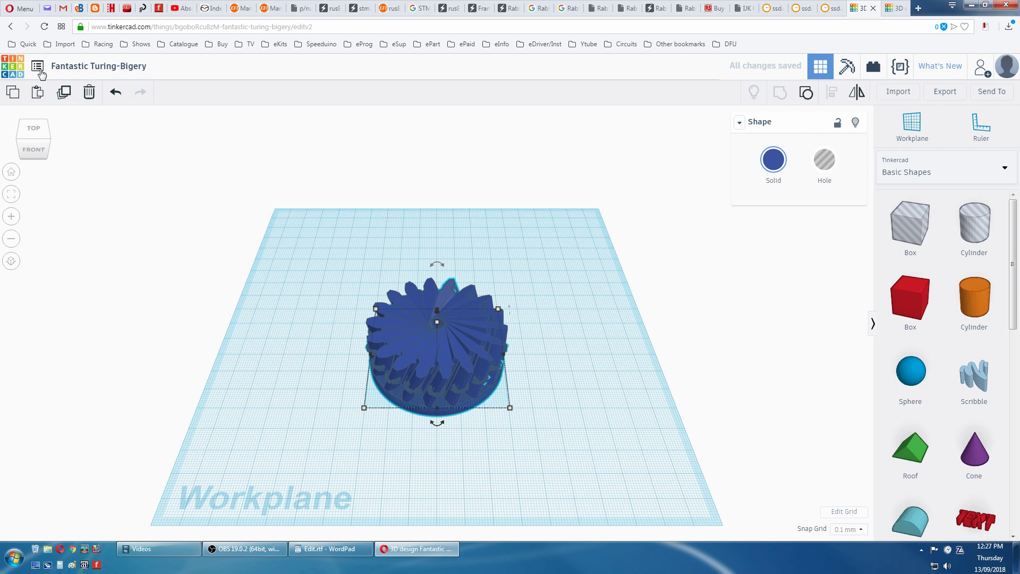
left_click(33, 131)
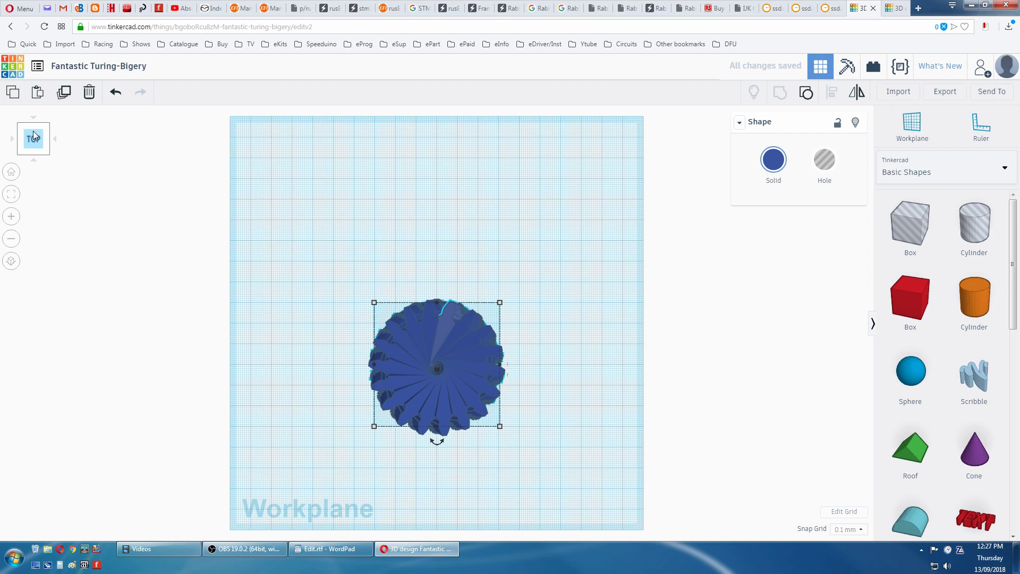
left_click(11, 173)
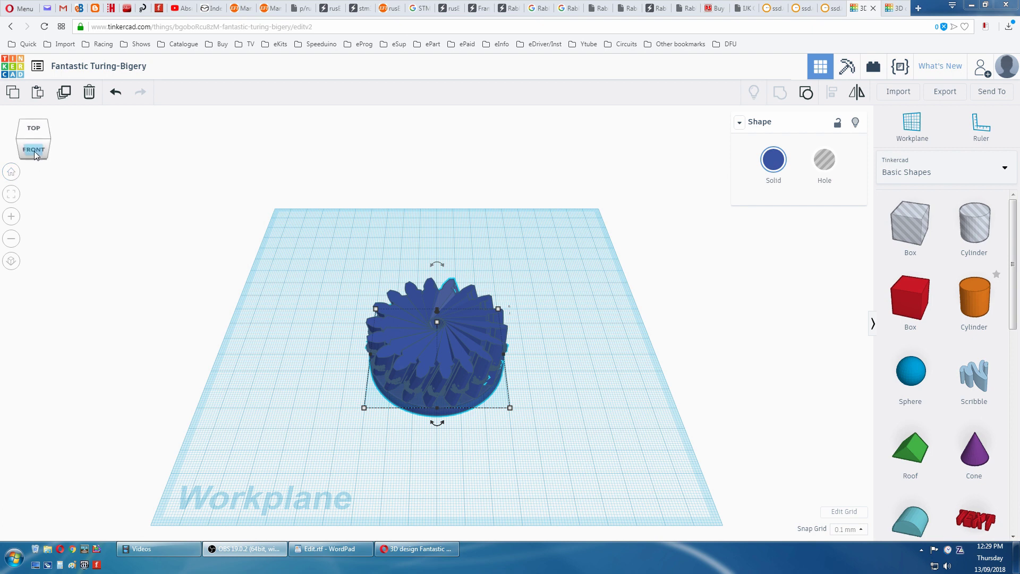
- Examine the slanted teeth and the disc beneath them from the front
left_click(34, 151)
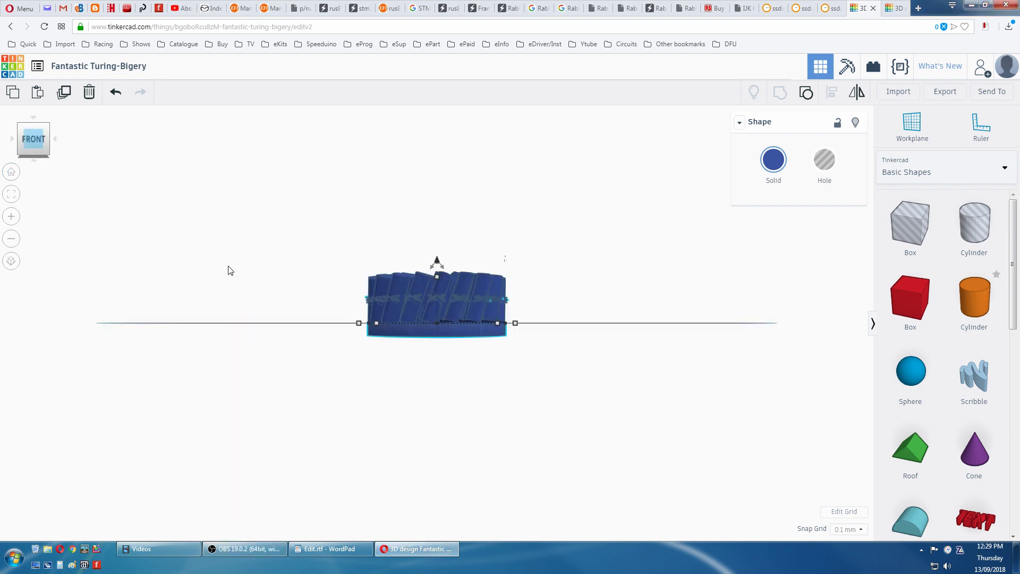
scroll(292, 314, "up", 5)
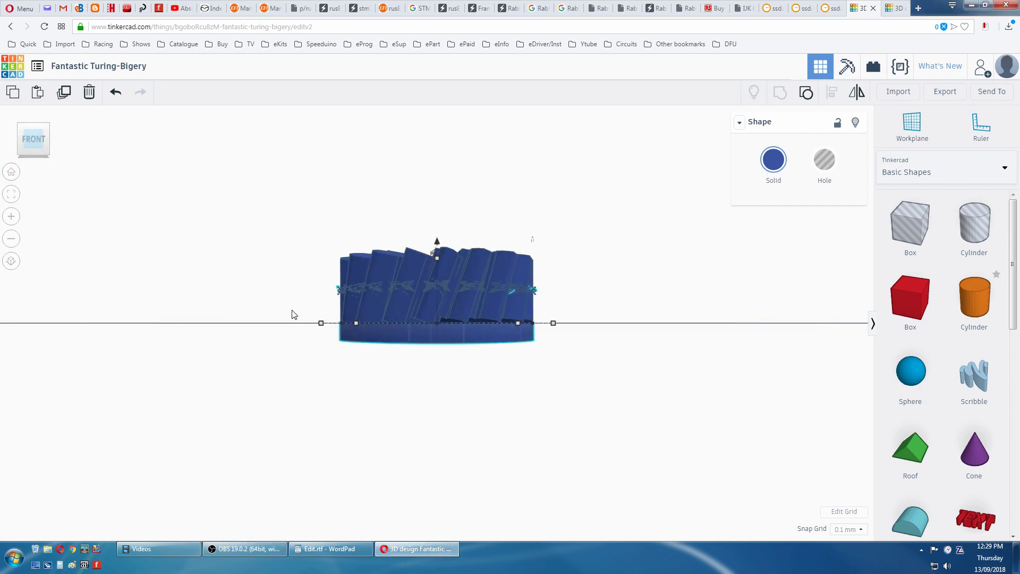
scroll(292, 314, "up", 2)
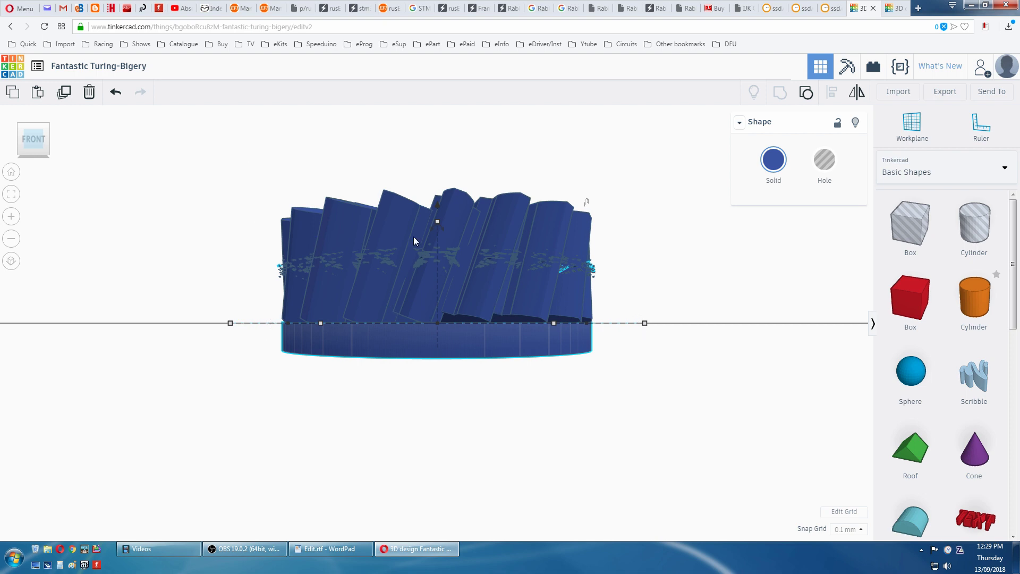
right_click_drag(645, 262, 642, 352)
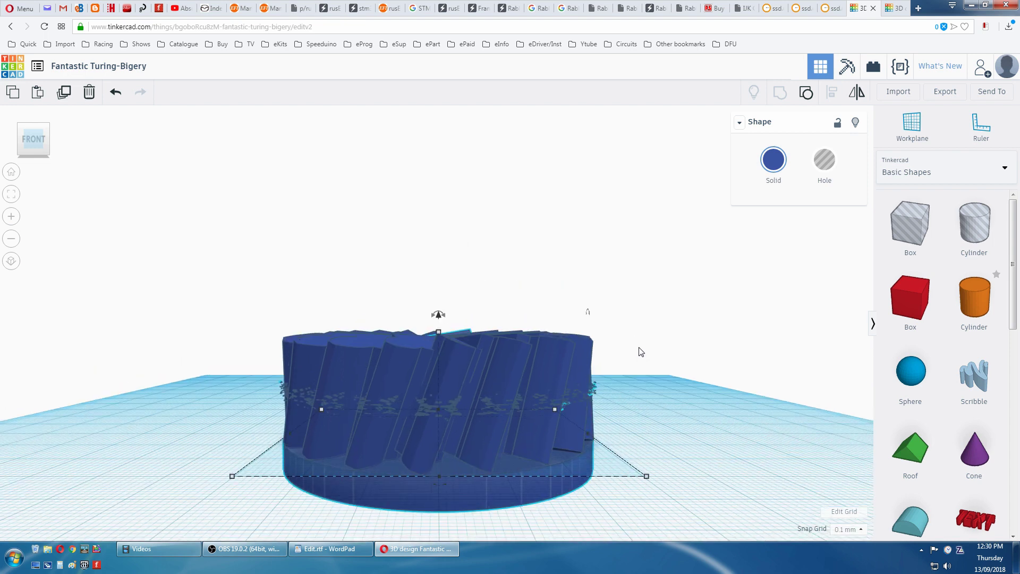
left_click(11, 172)
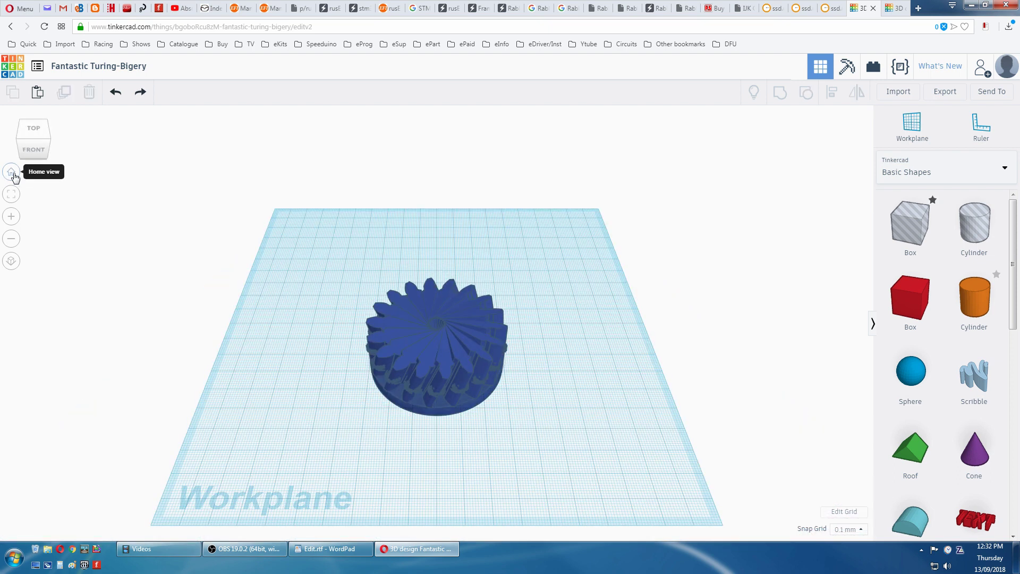
- Set the snap grid to 1.0 mm and place a cylinder hole beside the gear, enlarged to 62 × 62 mm
left_click(861, 530)
left_click(846, 481)
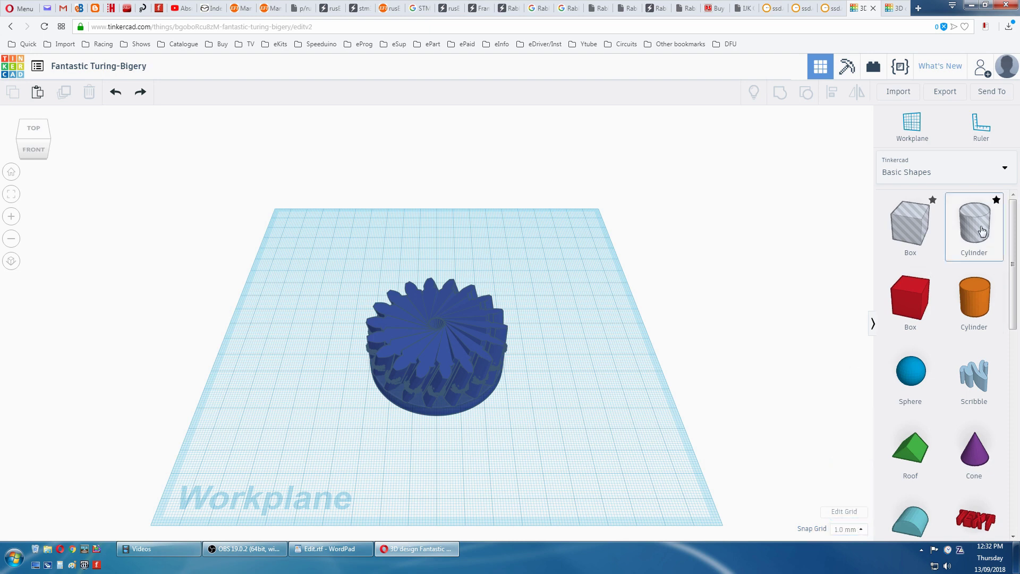
left_click_drag(919, 270, 608, 356)
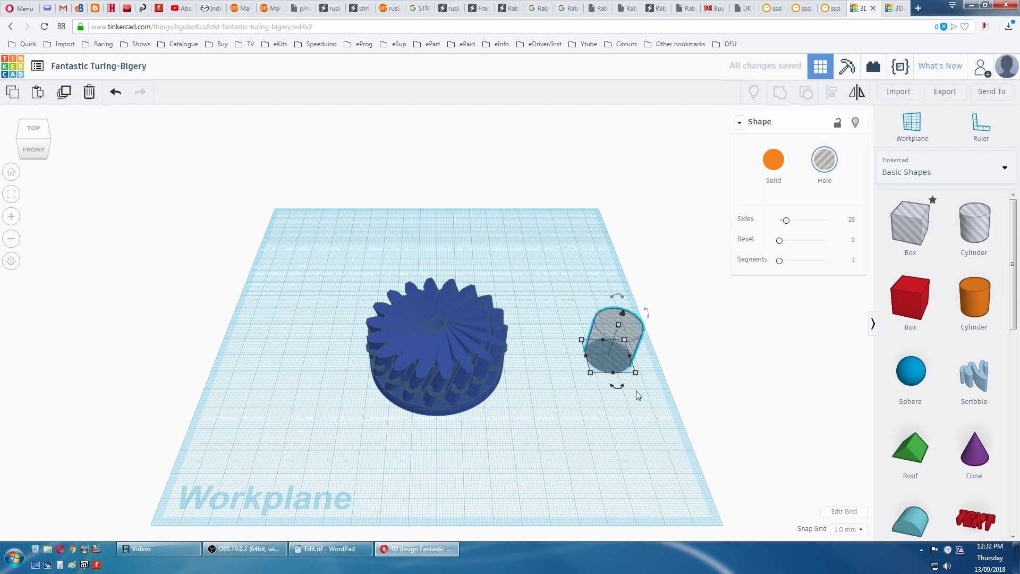
mouse_move(636, 374)
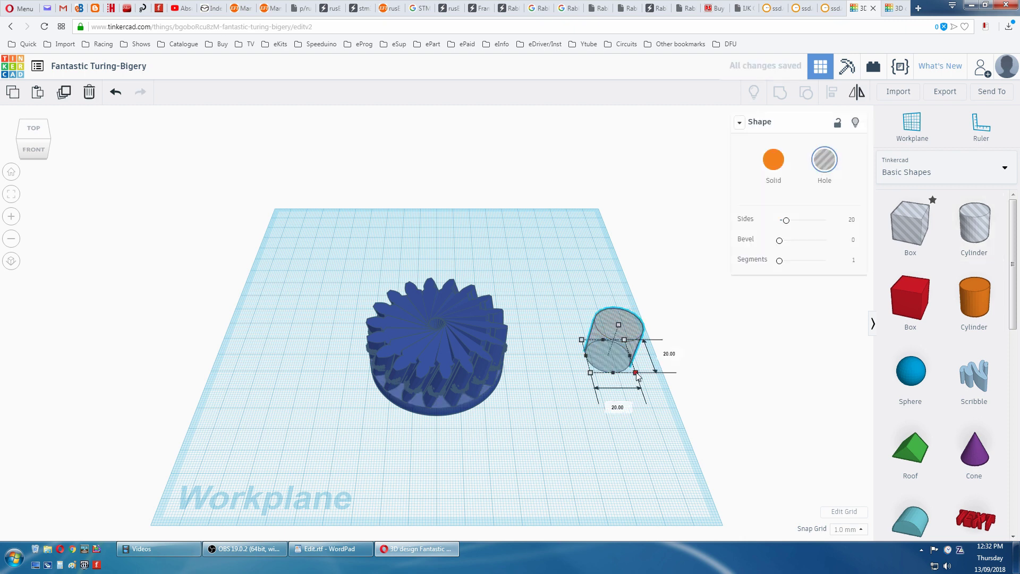
left_click_drag(638, 375, 732, 460)
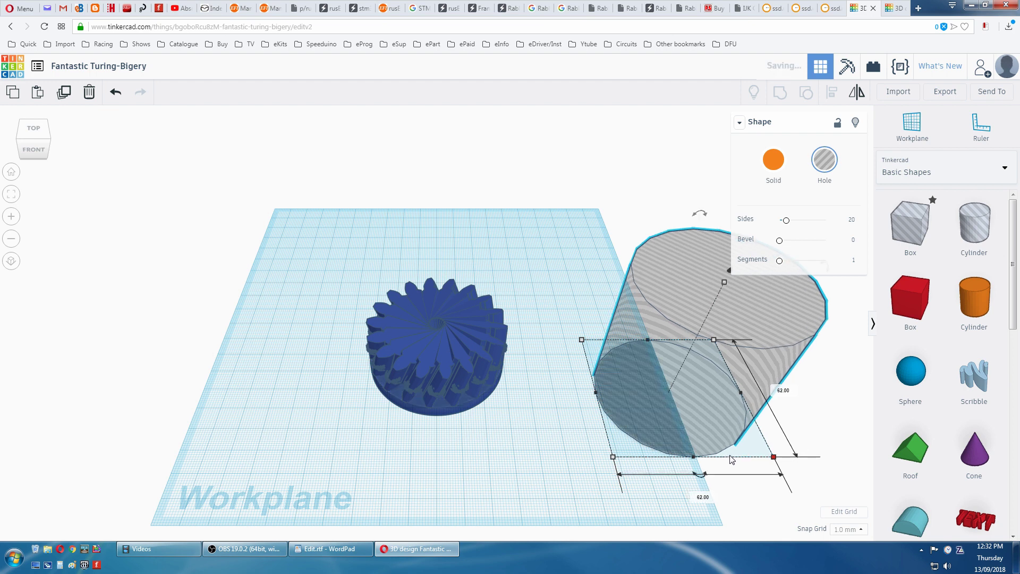
- Set the cylinder hole's height to 10 mm and lower it partly below the workplane
left_click(724, 284)
left_click(742, 346)
type("10")
key("Return")
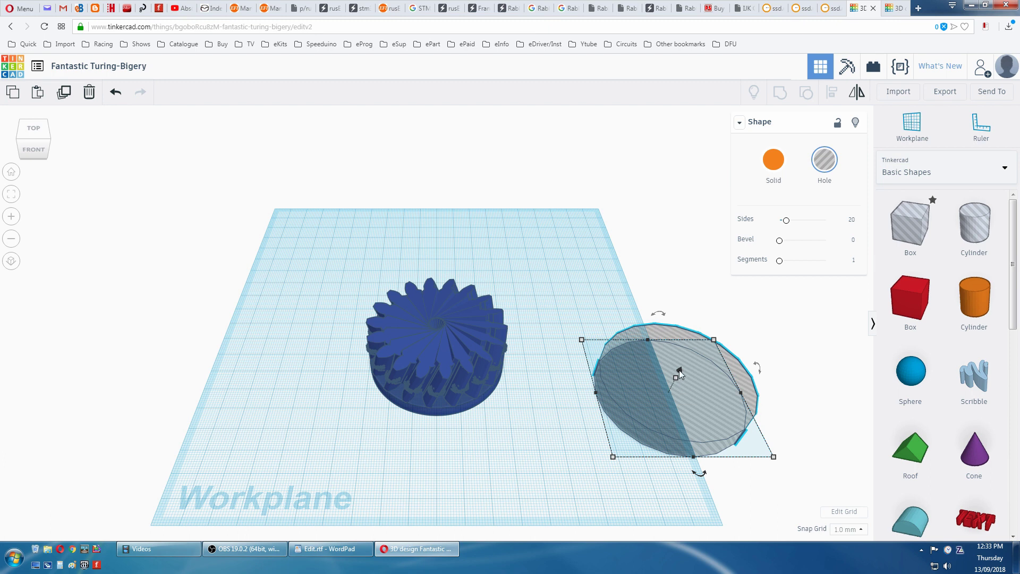
left_click_drag(679, 370, 679, 370)
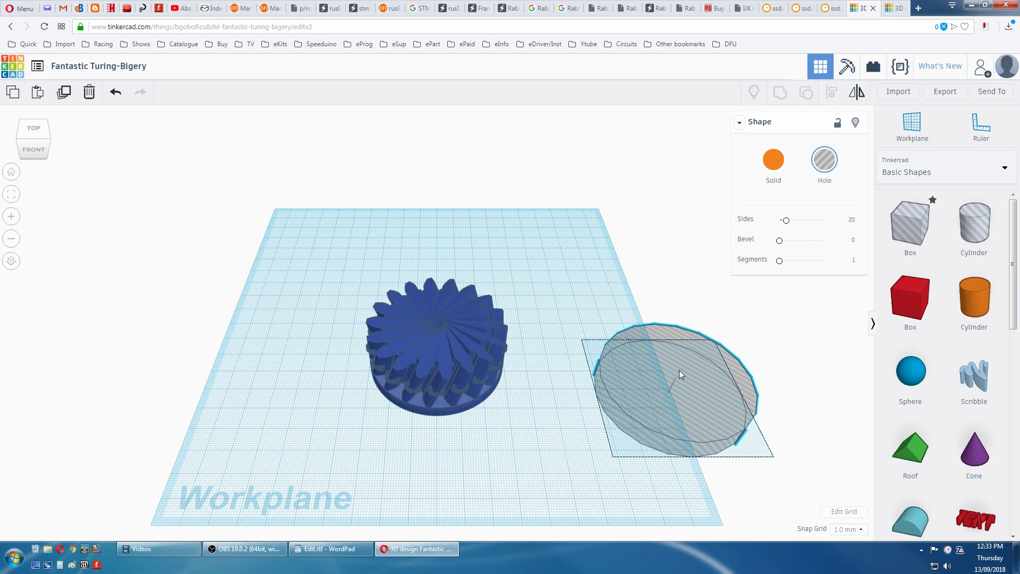
left_click_drag(680, 370, 676, 382)
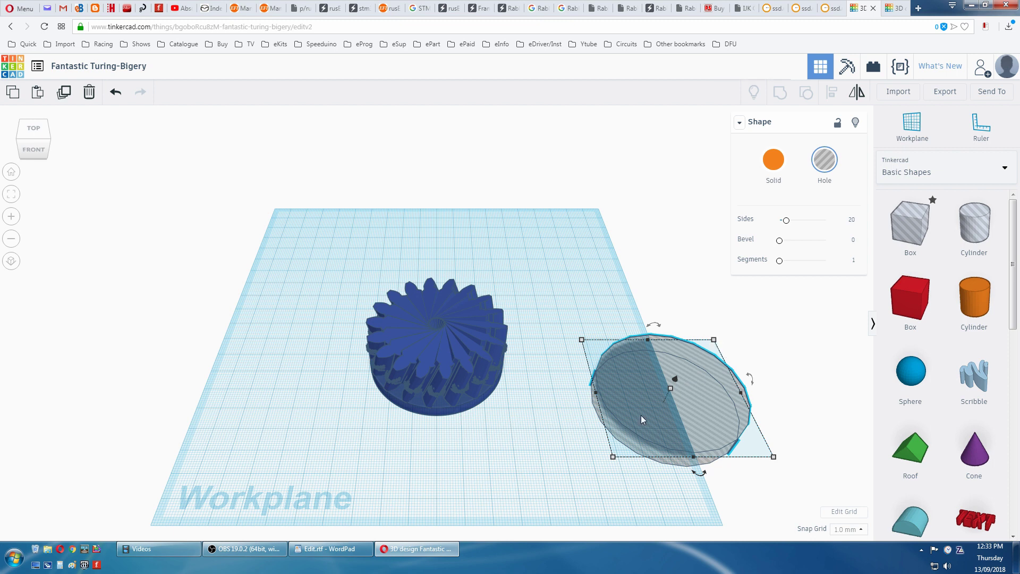
- Centre the cylinder hole on the gear along both horizontal axes, keeping the gear as the fixed reference
left_click(467, 410)
left_click(466, 410, "shift")
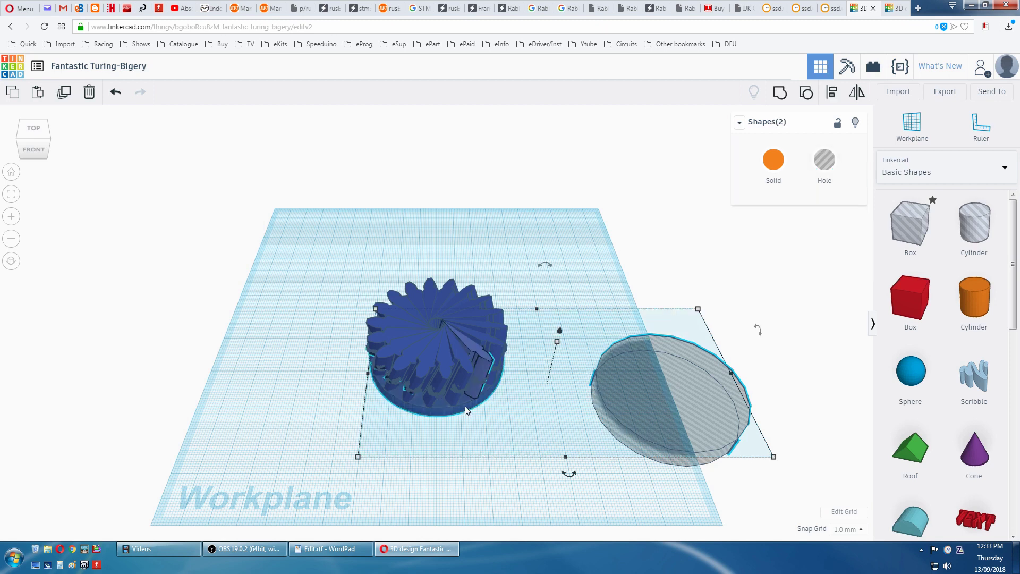
left_click(830, 97)
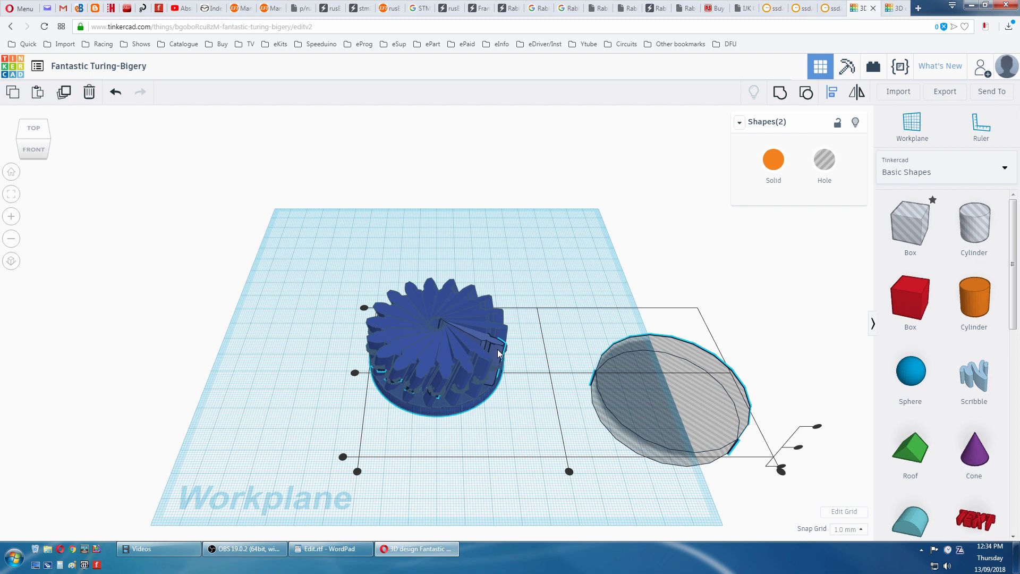
left_click(375, 391)
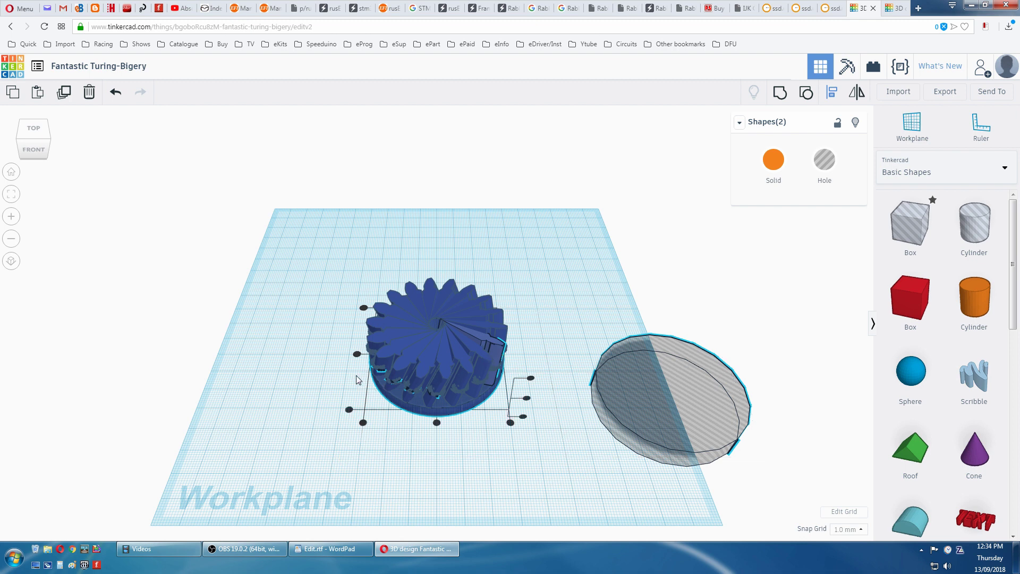
left_click(358, 355)
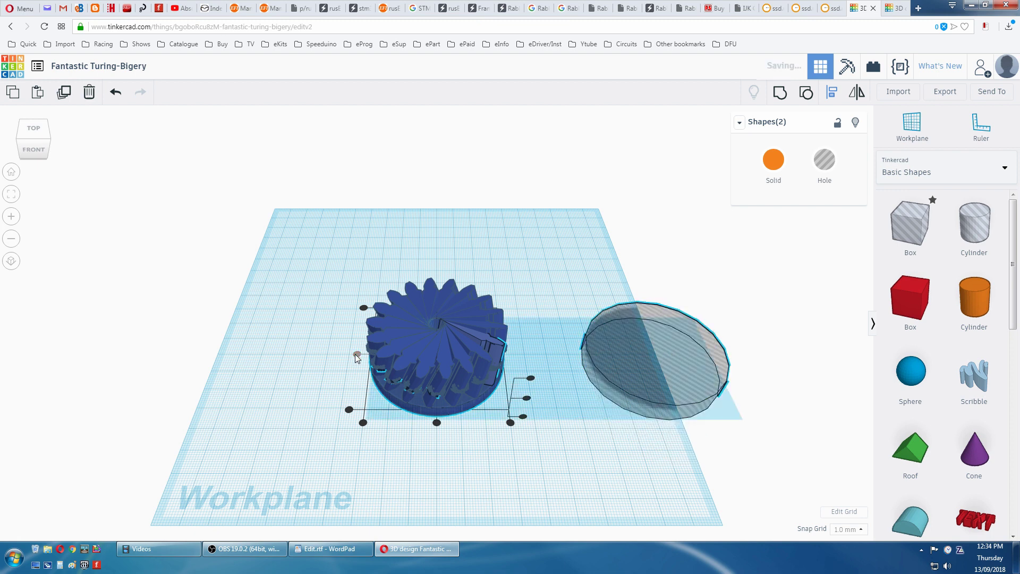
left_click(437, 422)
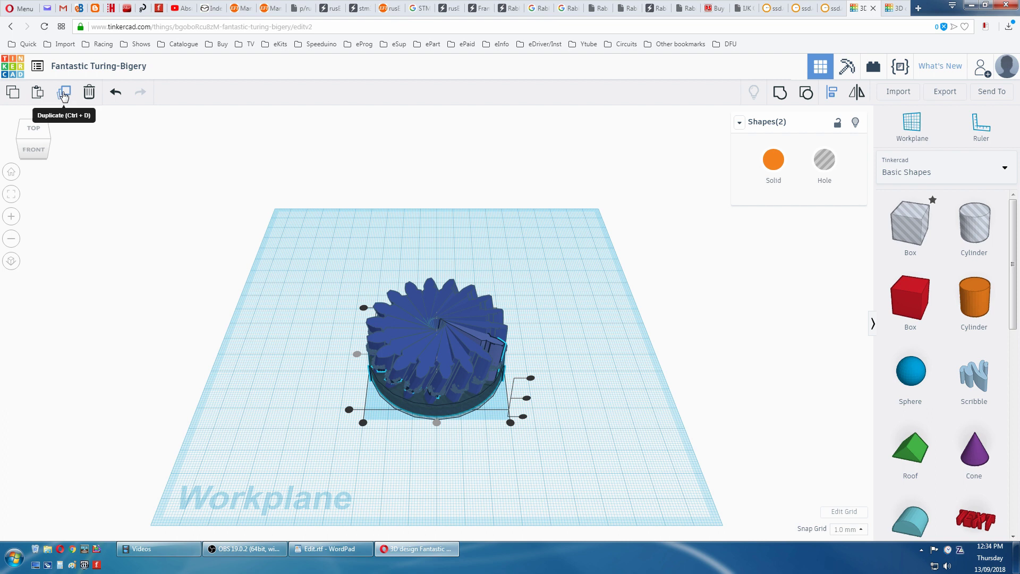
- Duplicate the aligned shapes in place and raise one cylinder hole 20 mm to cover the top of the teeth
left_click(63, 95)
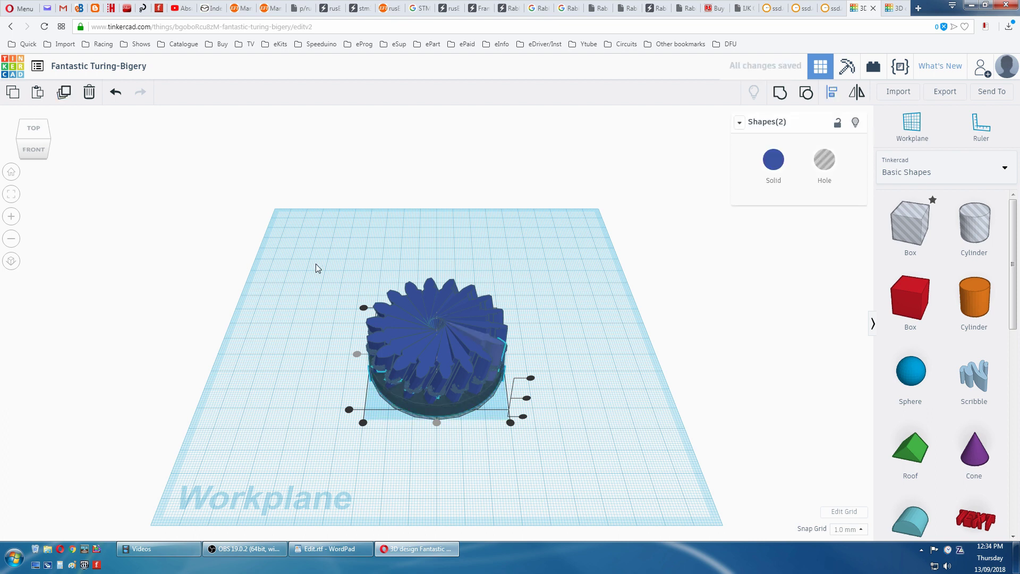
left_click(33, 149)
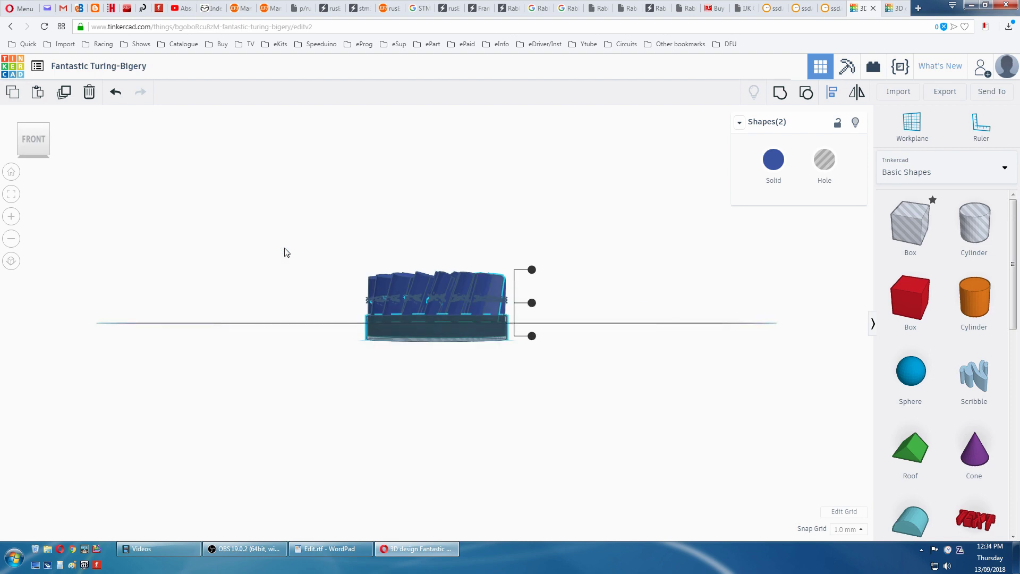
right_click_drag(298, 246, 314, 347)
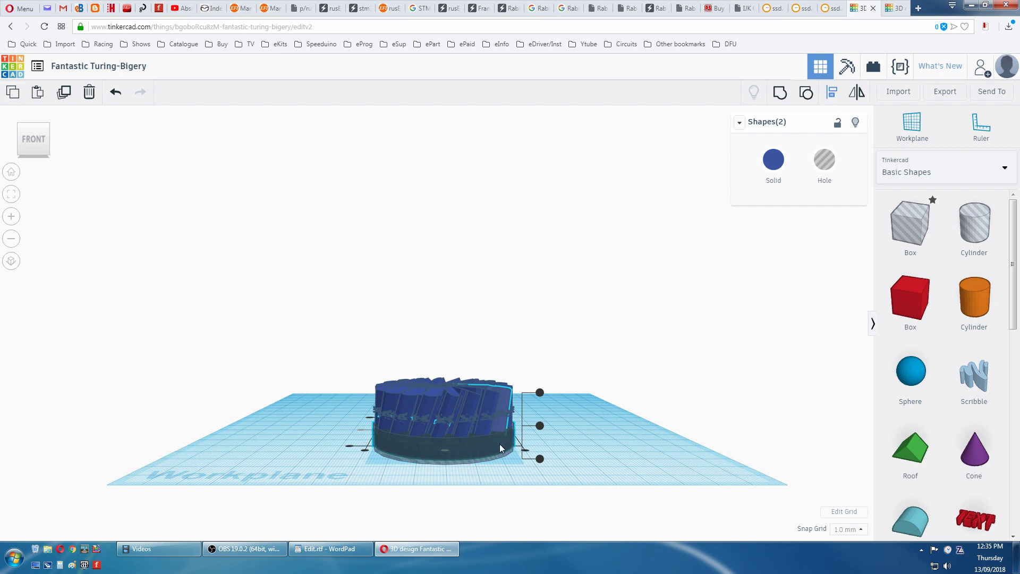
left_click(604, 445)
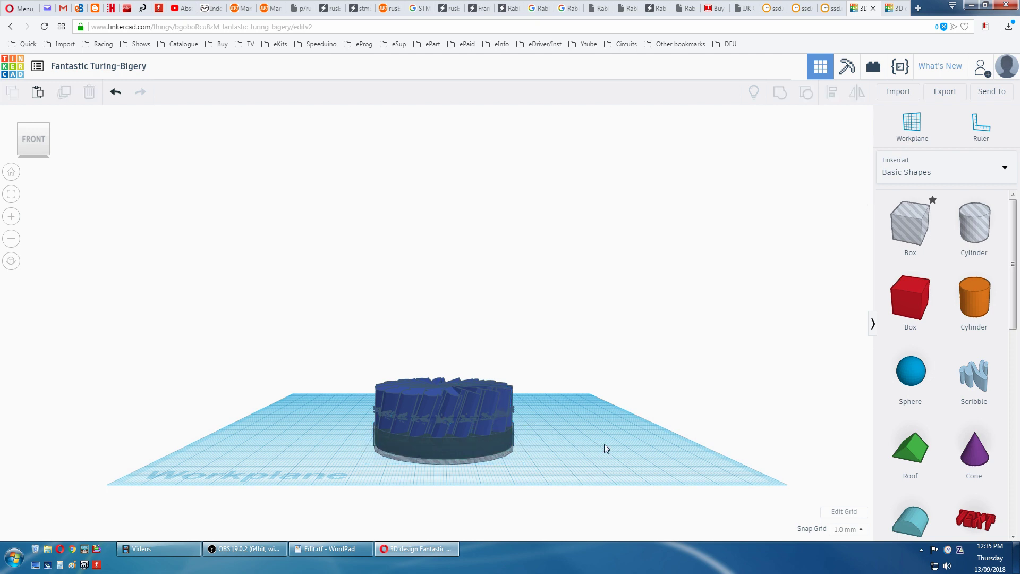
left_click(485, 449)
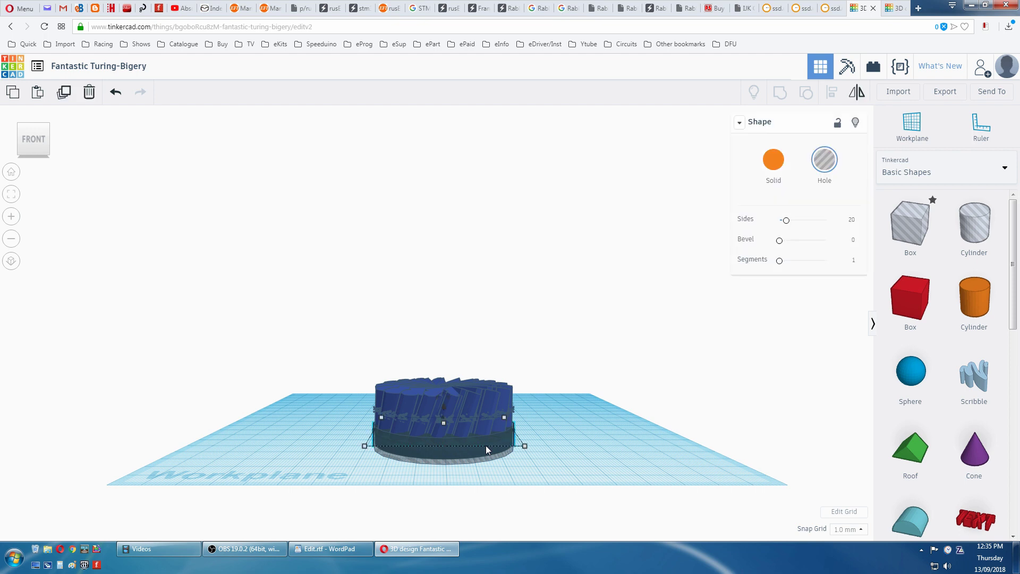
mouse_move(446, 405)
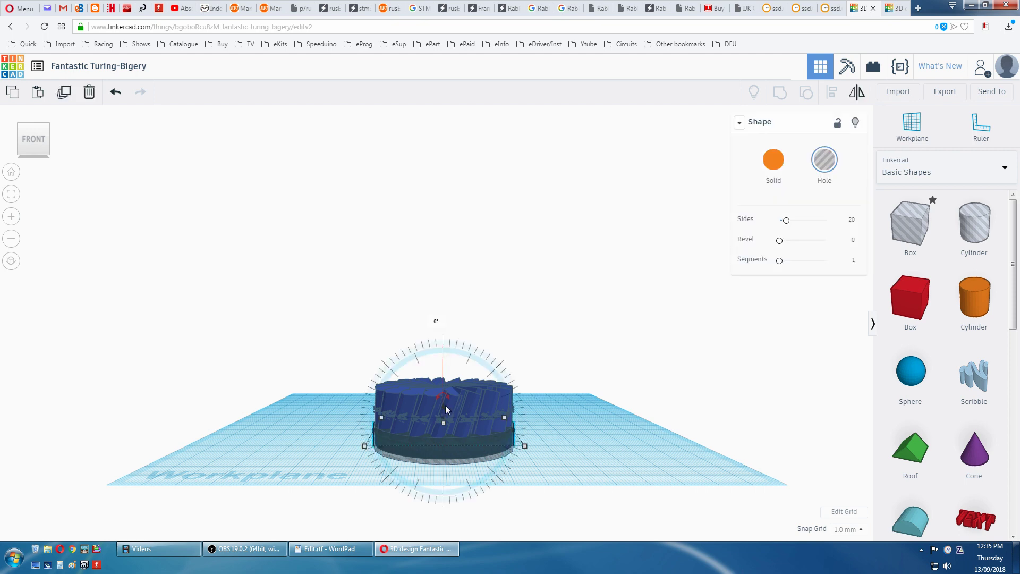
left_click_drag(445, 404, 447, 364)
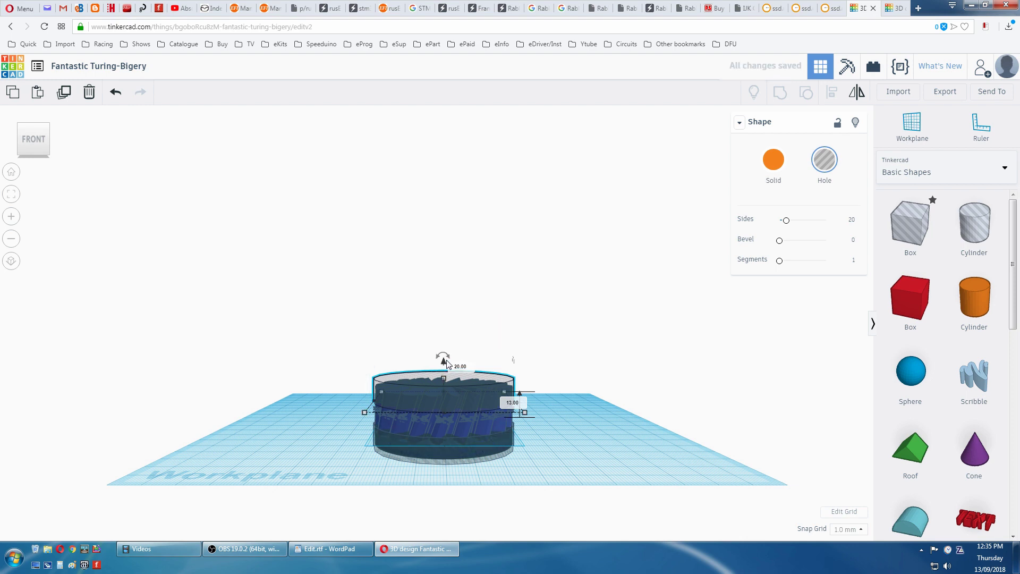
right_click_drag(550, 391, 609, 406)
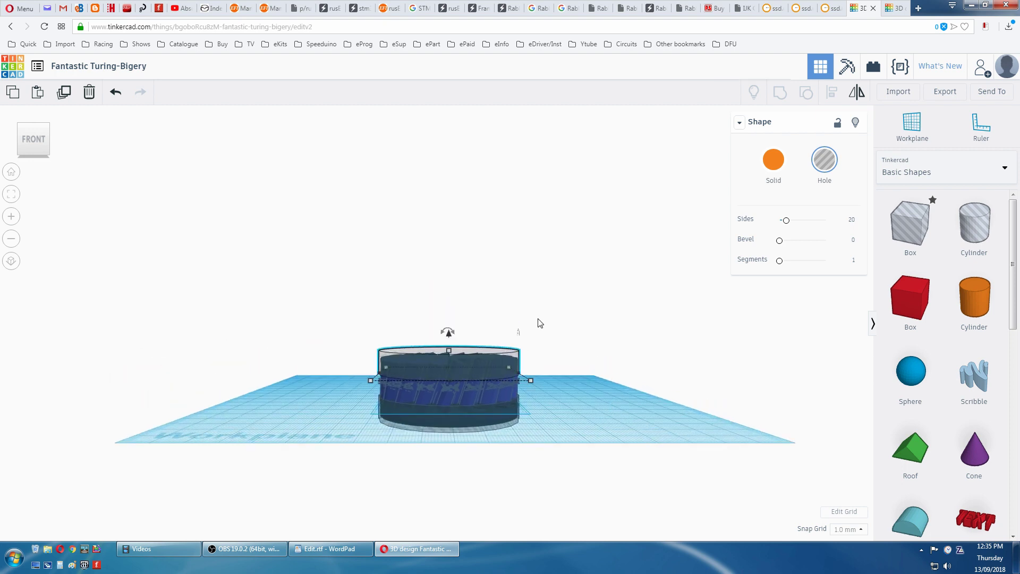
- Group all shapes with both cylinder holes to trim the gear's top and base, and lower the gear onto the workplane
left_click(11, 171)
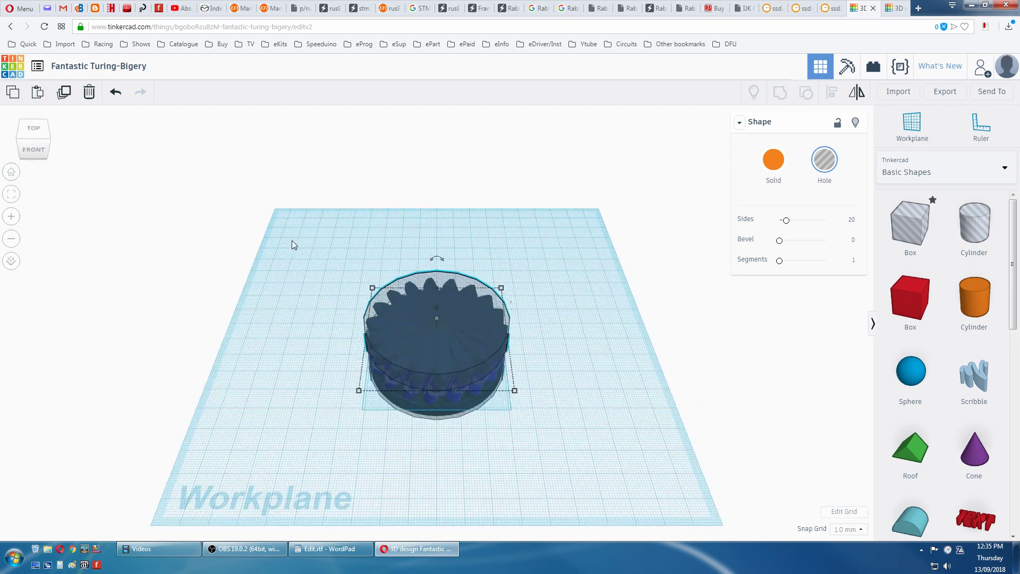
left_click_drag(302, 223, 599, 455)
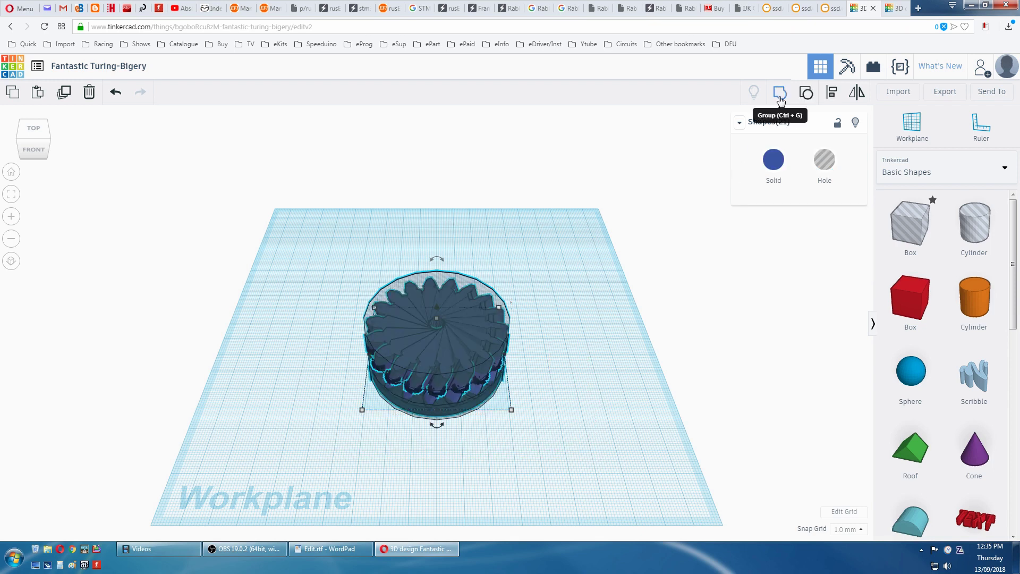
key("ctrl+g")
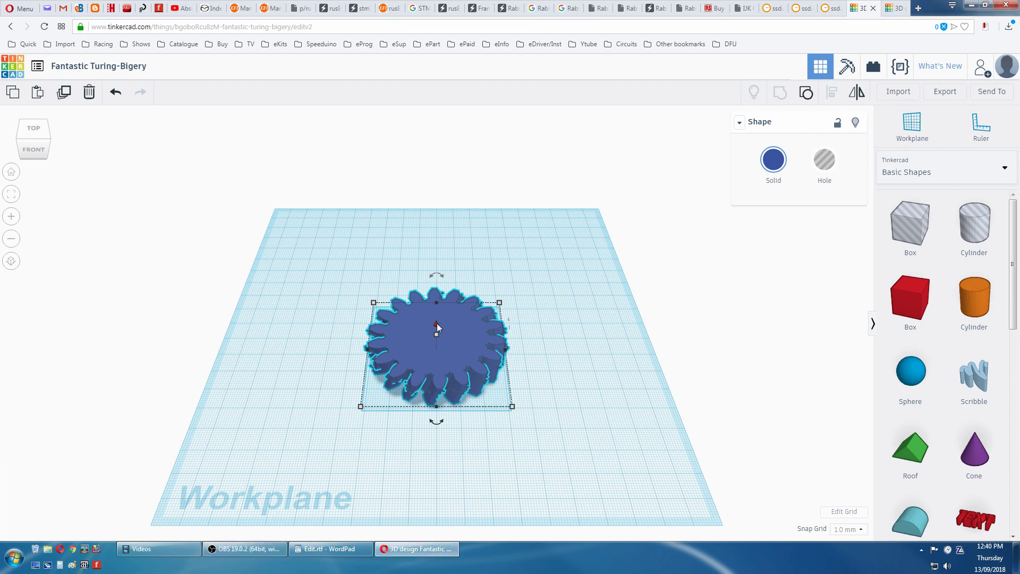
left_click_drag(437, 323, 438, 329)
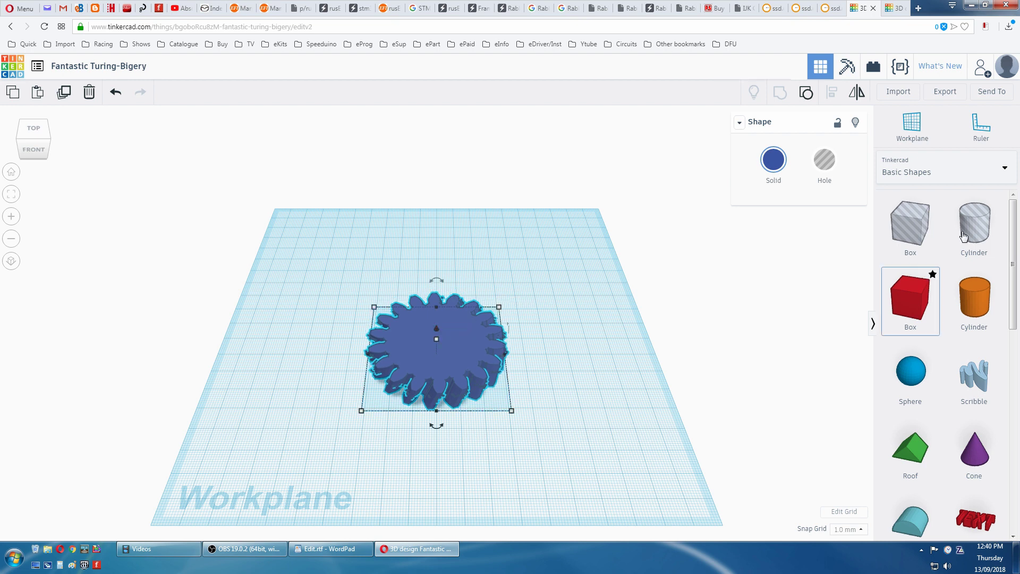
- Place a new cylinder hole beside the gear and set its width and length to 10 mm each
left_click_drag(751, 293, 652, 316)
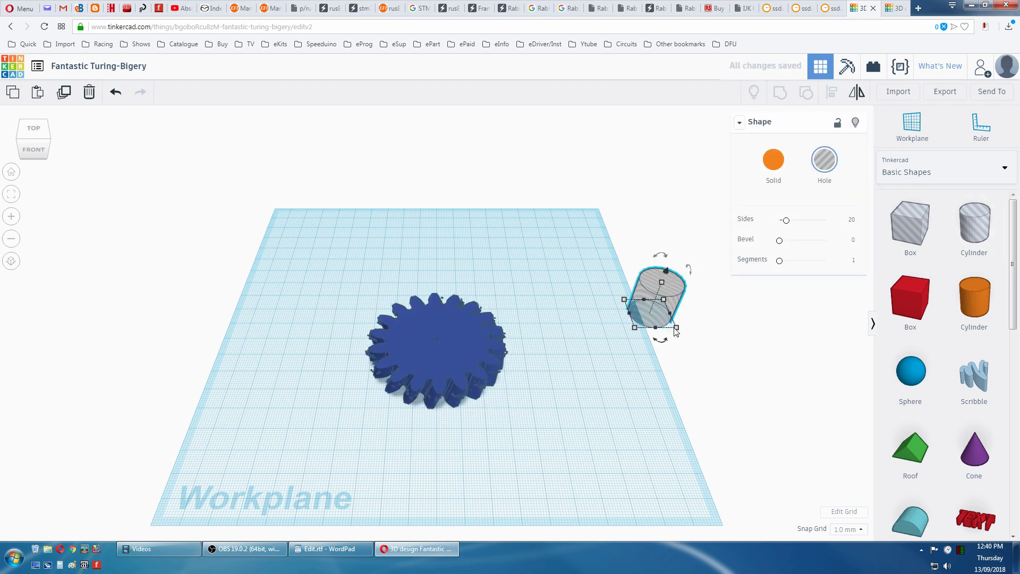
mouse_move(676, 330)
left_click(665, 360)
type("10")
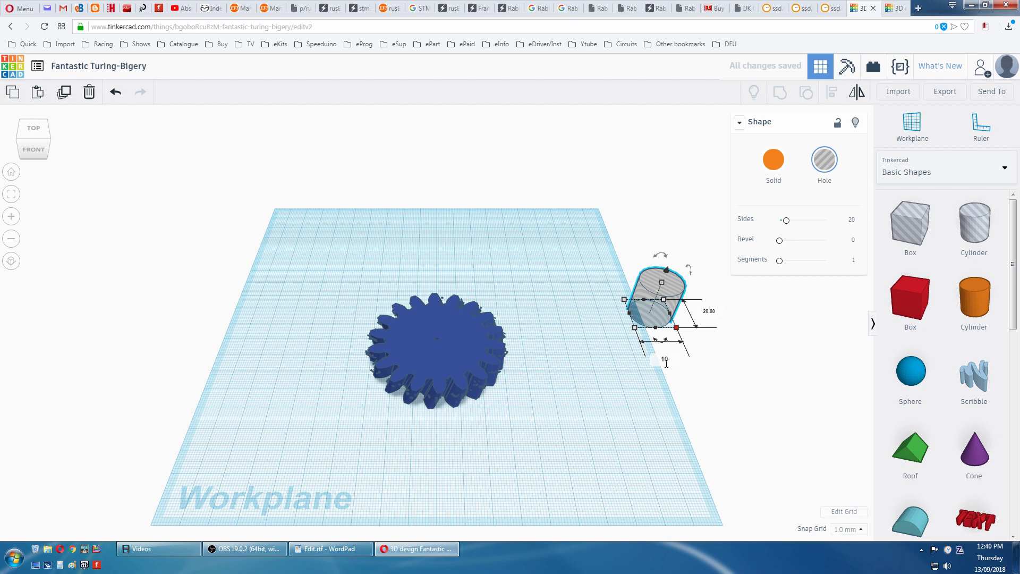
key("Return")
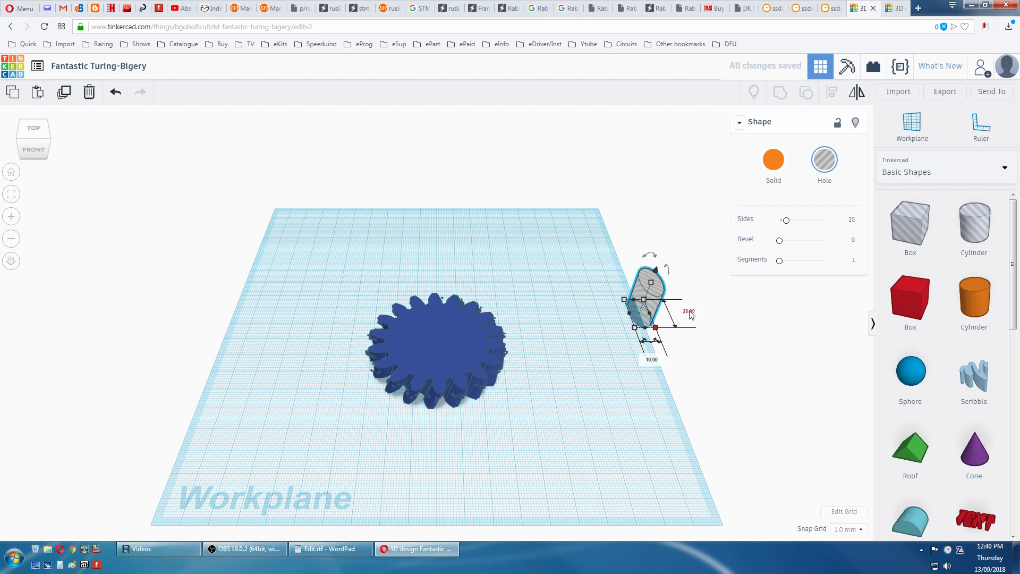
left_click(691, 311)
type("10")
key("Return")
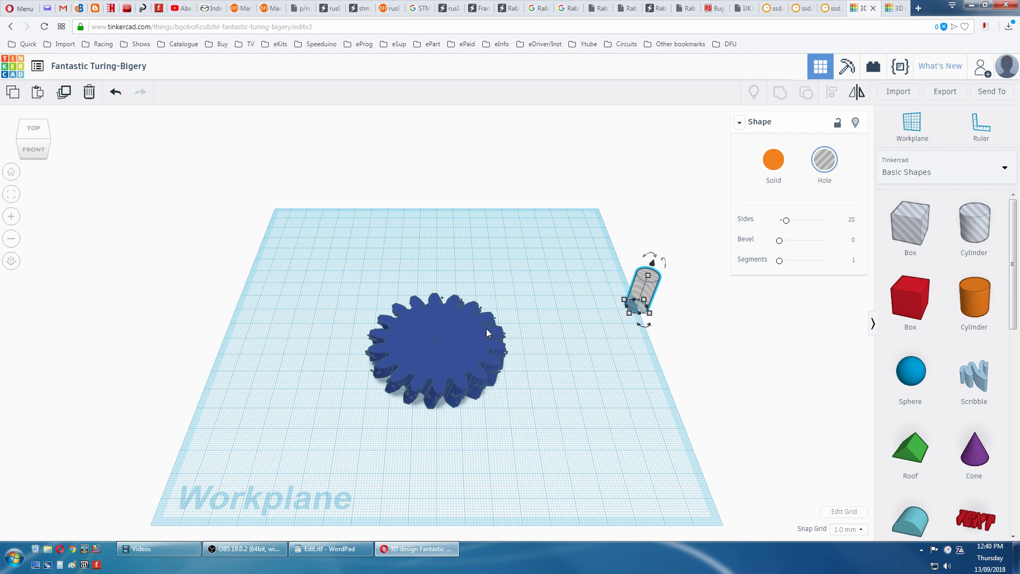
- Centre the 10 mm cylinder hole on the gear along both horizontal axes and group them to cut the bore
left_click(467, 343, "shift")
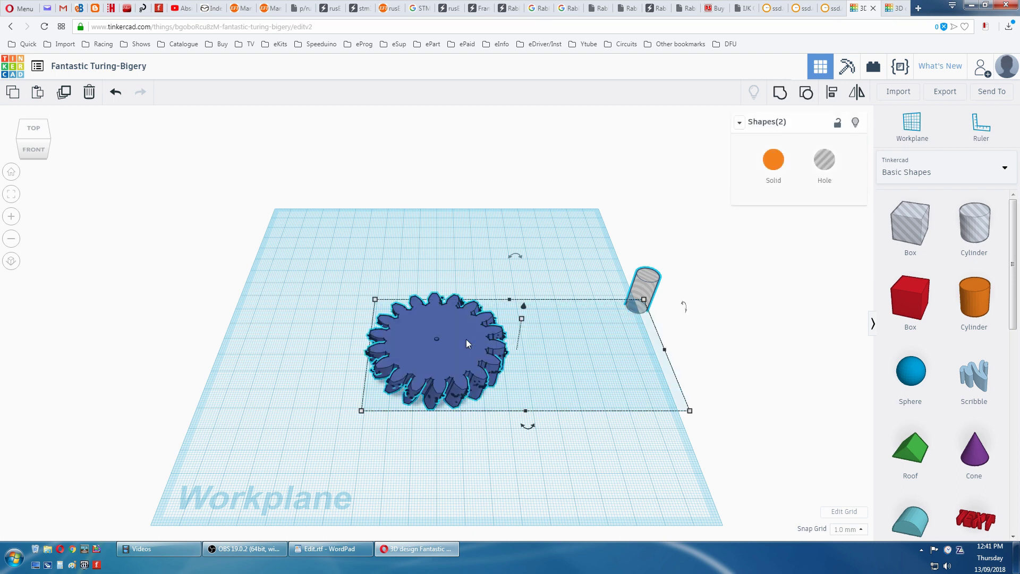
left_click(831, 95)
left_click(458, 370)
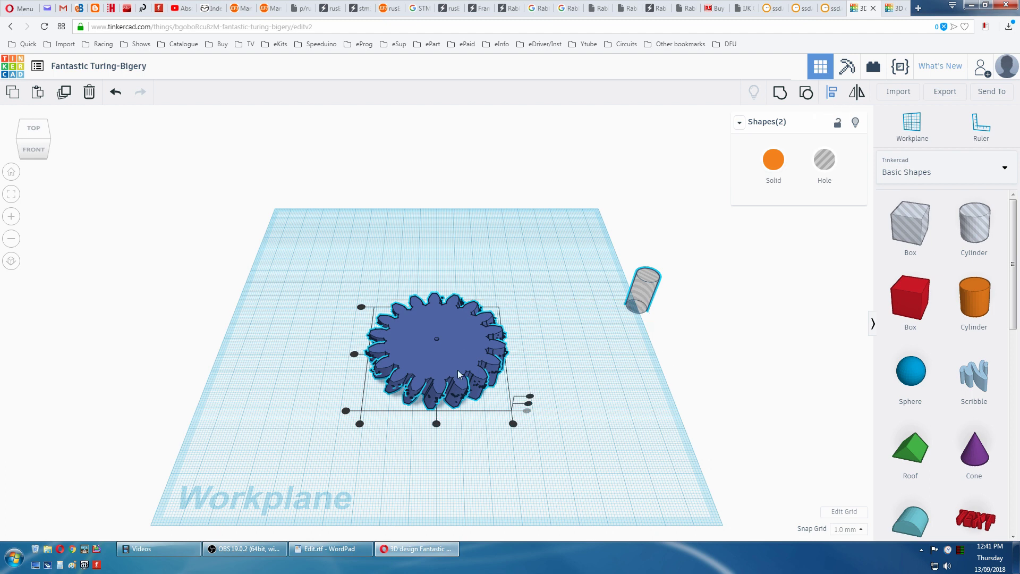
left_click(355, 355)
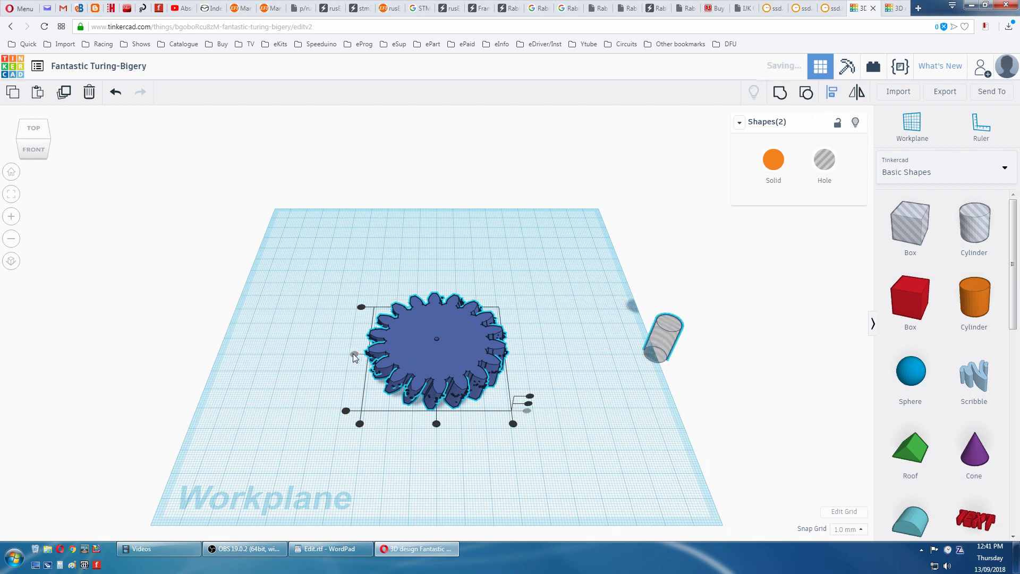
left_click(436, 424)
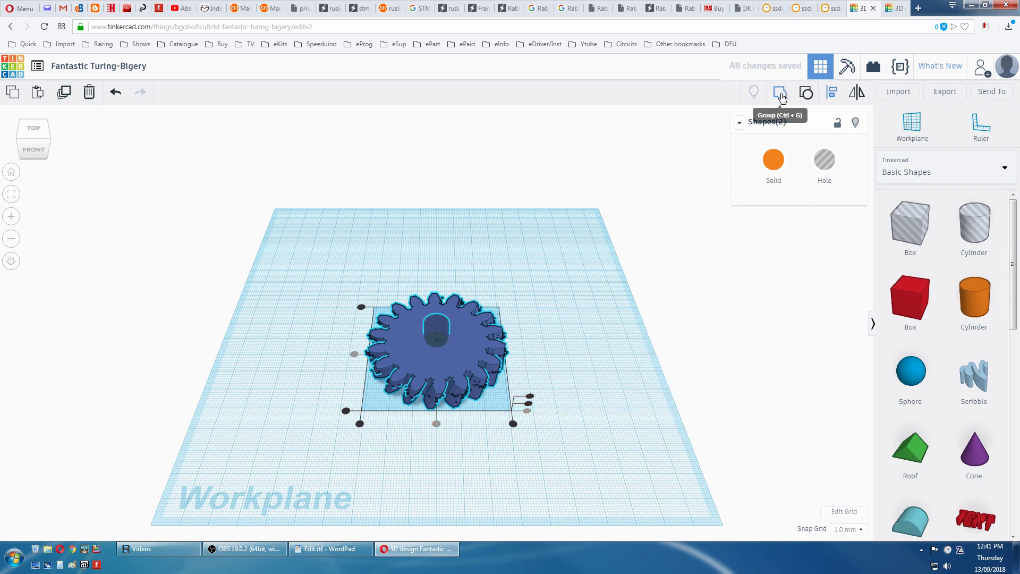
left_click(780, 95)
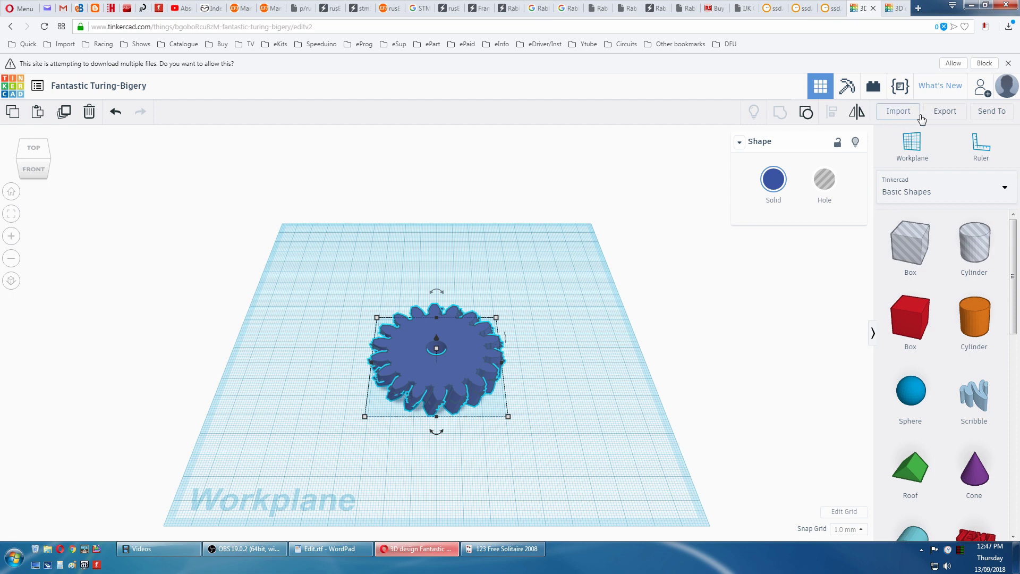
- Export everything in the design as an STL file for 3D printing
left_click(944, 113)
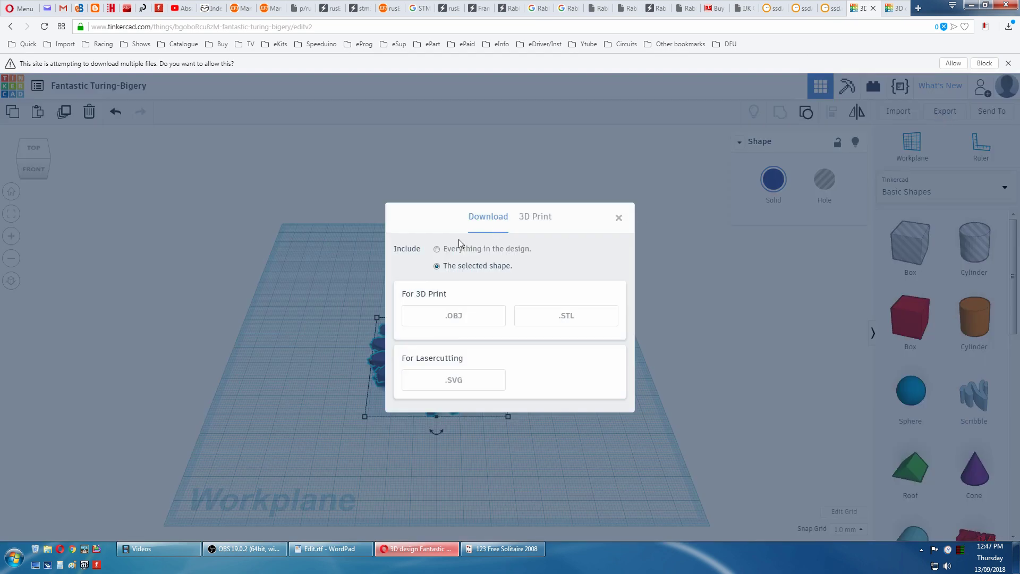
left_click(437, 249)
left_click(566, 317)
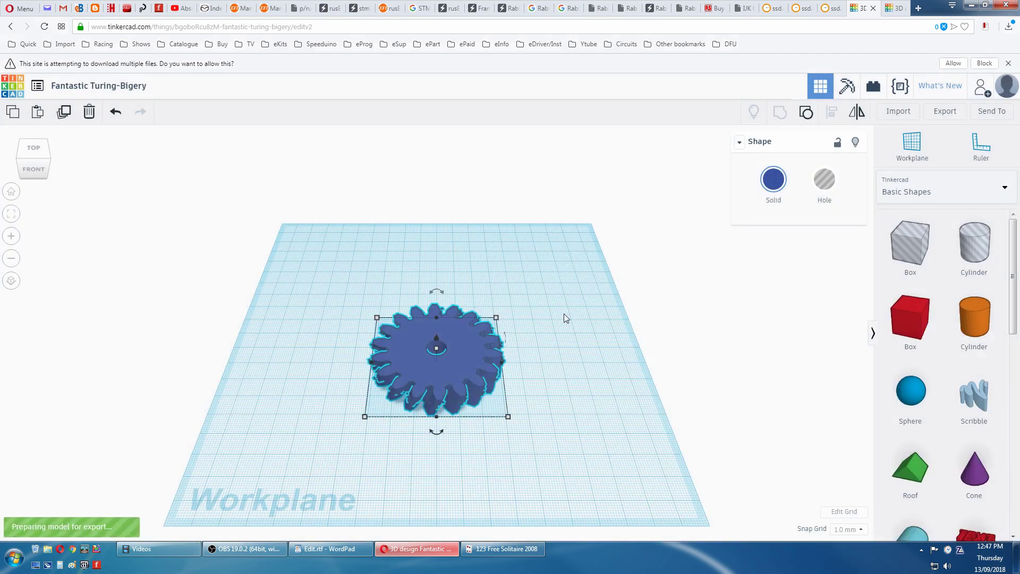